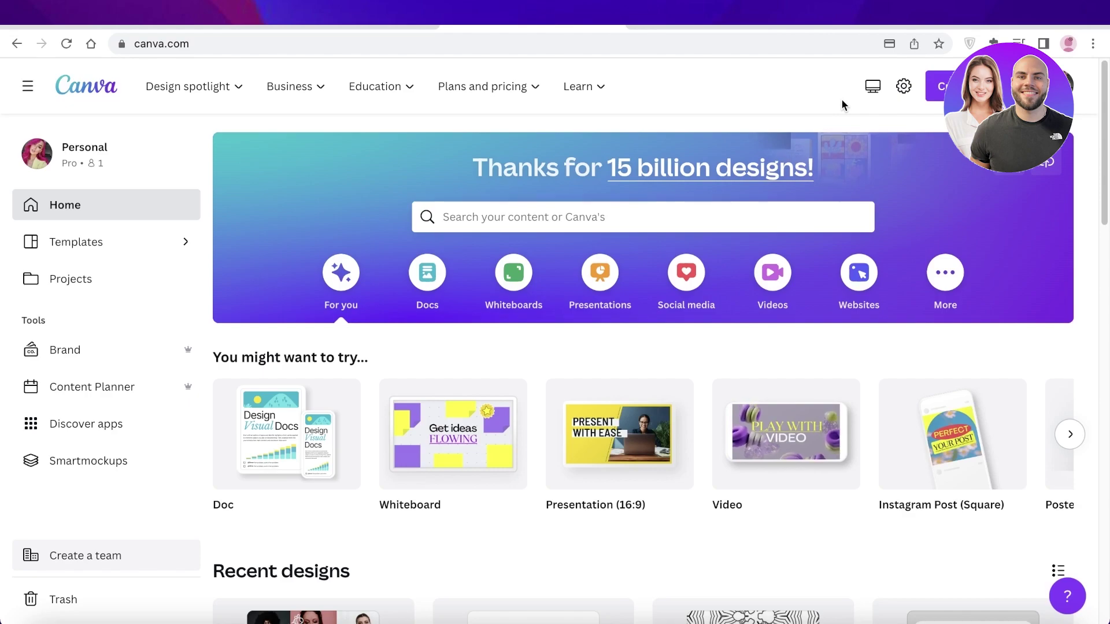
# - Switch from the Canva tab to the ChatGPT tab showing a new, empty chat
pyautogui.hotkey('ctrl', 'Tab')
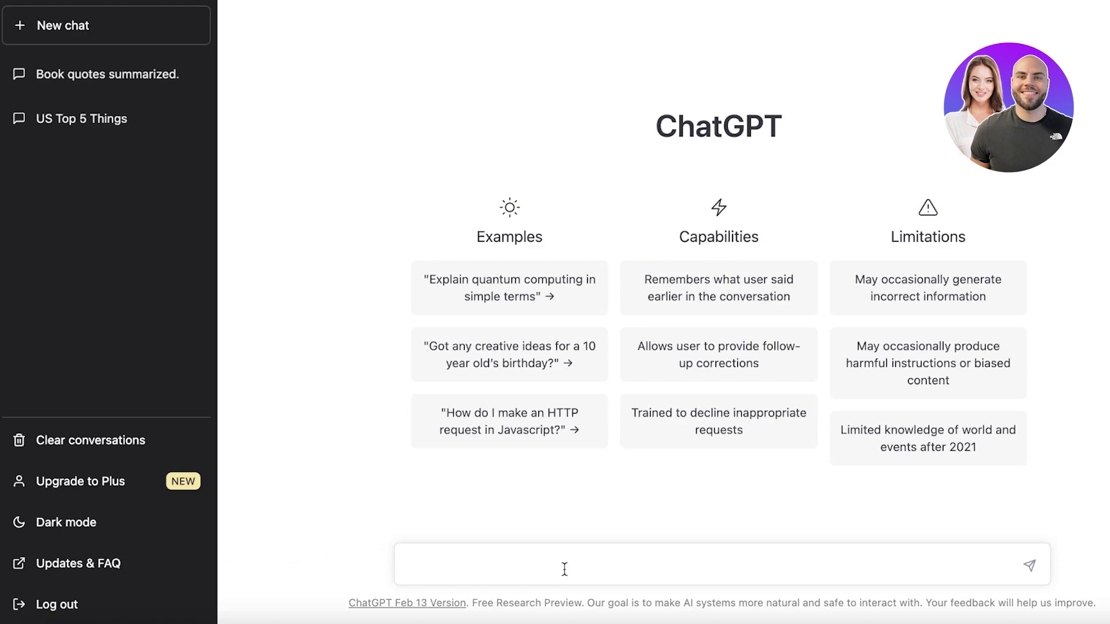
# - Submit the pasted self-love tips prompt, then select tips 1–10 in ChatGPT's reply
pyautogui.write('top 10 inspirational tips on self love as a woman')
pyautogui.press('Return')
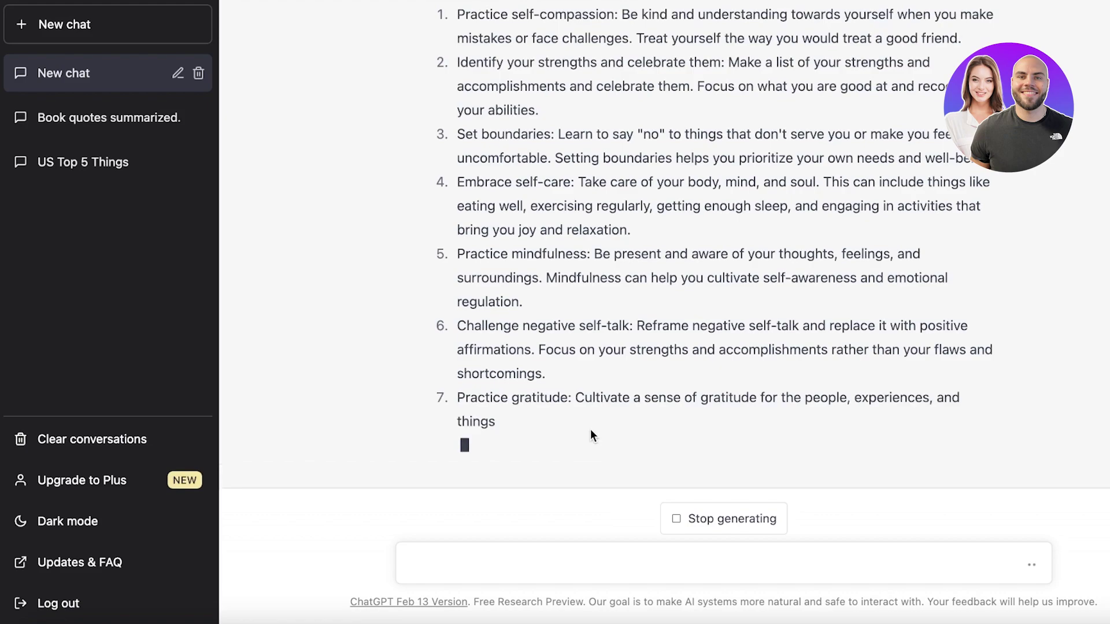
pyautogui.scroll(3, 587, 242)
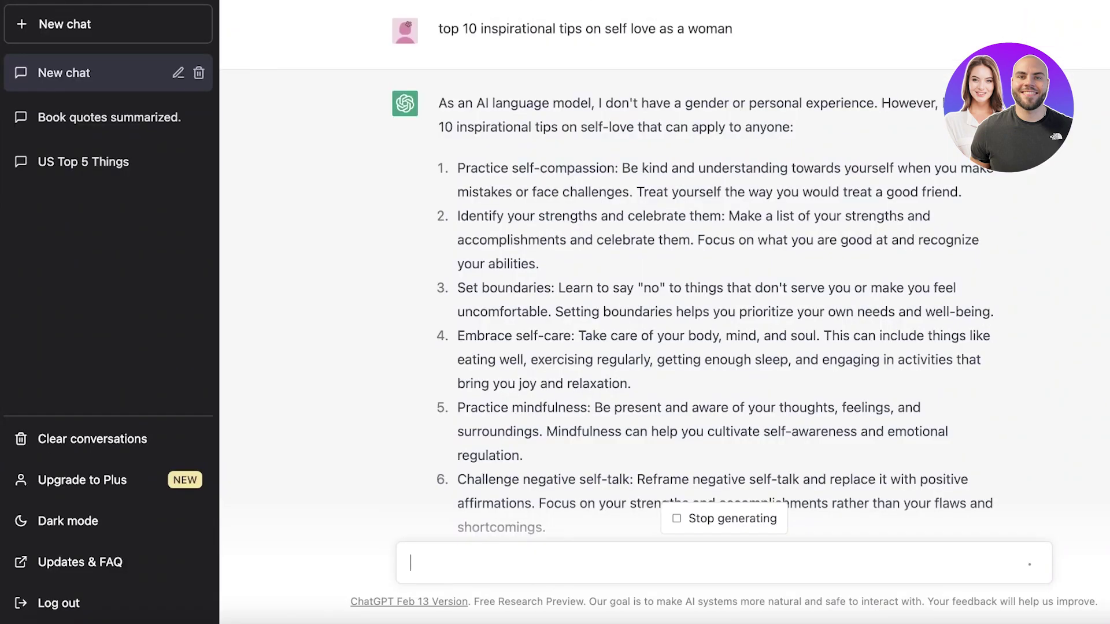
pyautogui.scroll(-5, 643, 214)
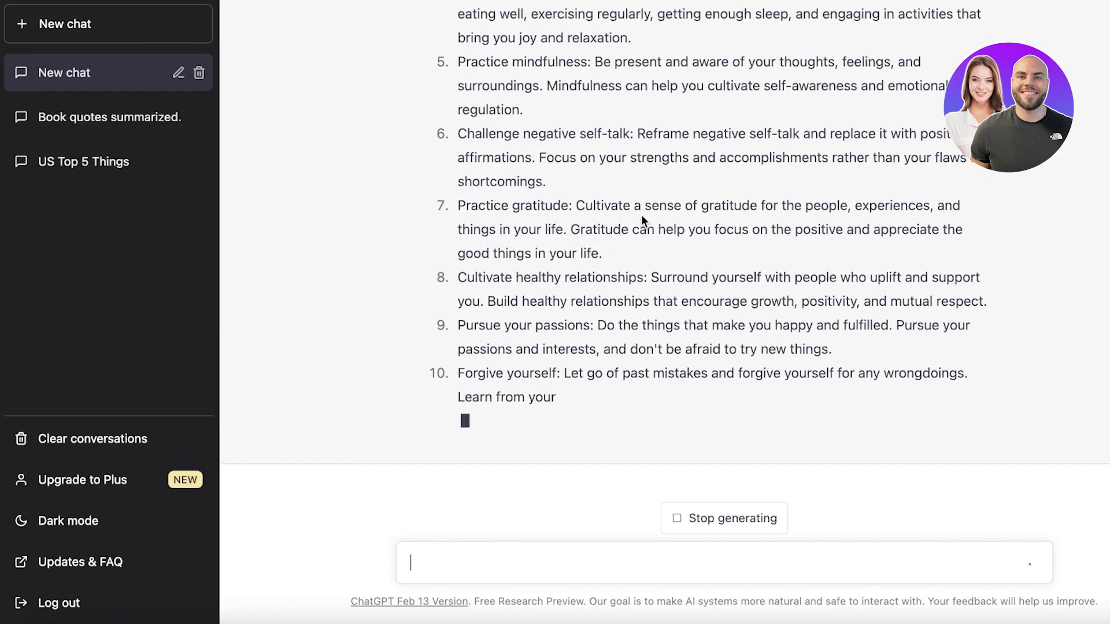
pyautogui.scroll(6, 637, 241)
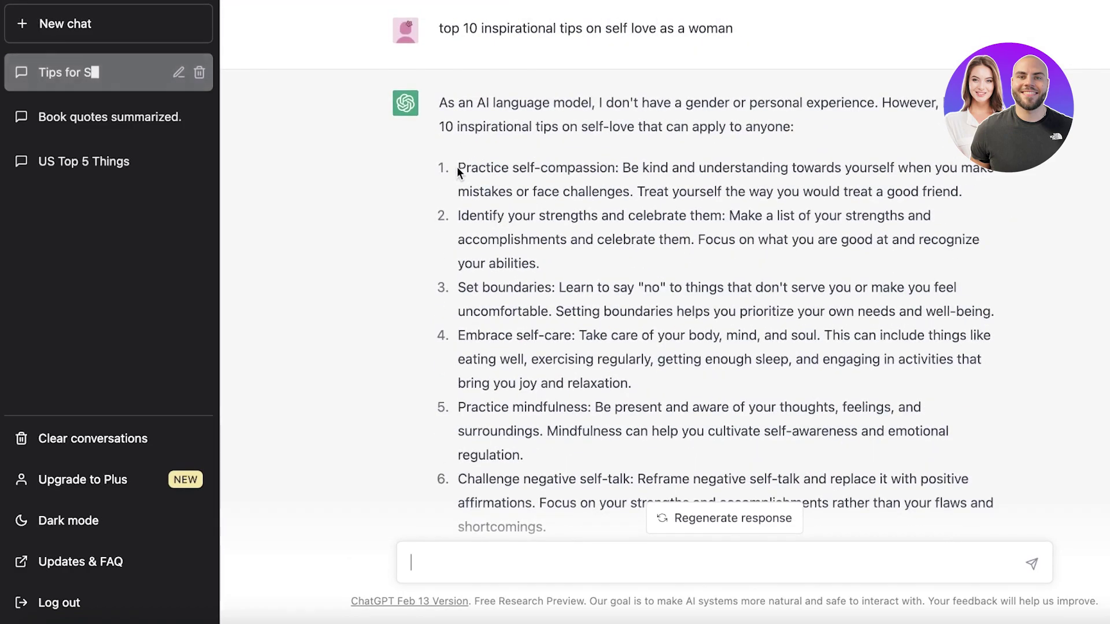
pyautogui.moveTo(458, 168); pyautogui.dragTo(572, 366)
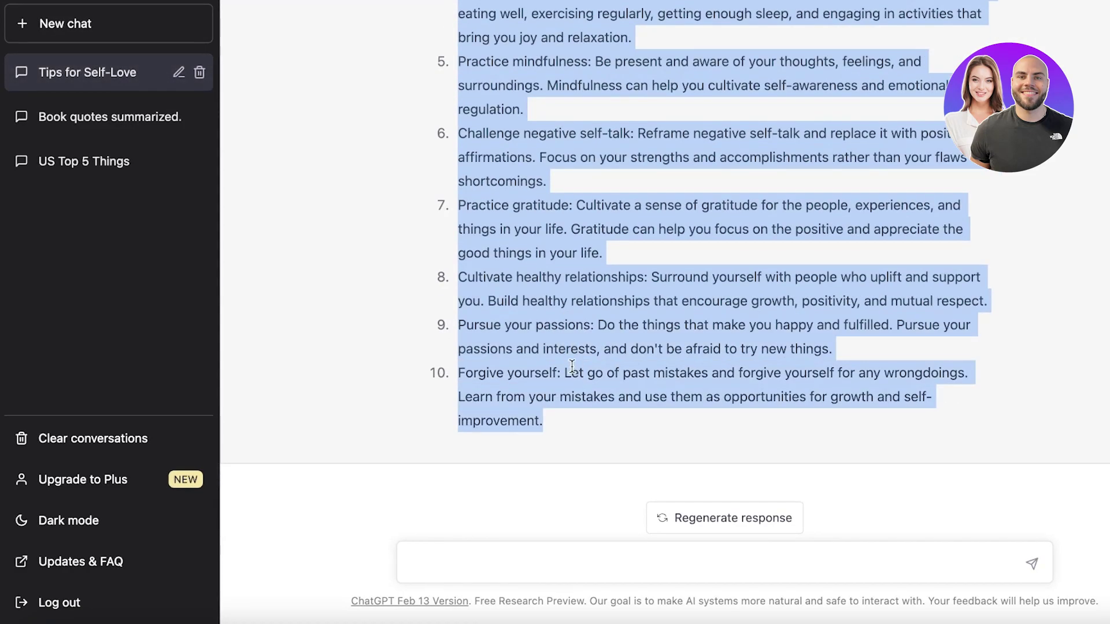
# - In Excel, widen column A and paste the ten tips into A1:A10
pyautogui.click(781, 620)
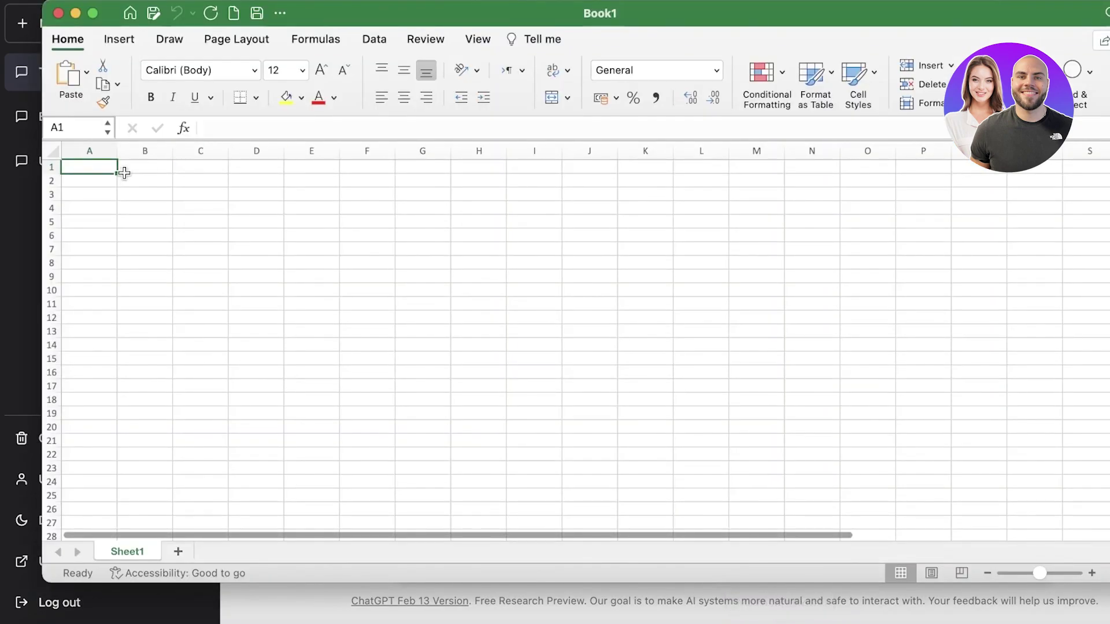
pyautogui.moveTo(122, 153); pyautogui.dragTo(568, 151)
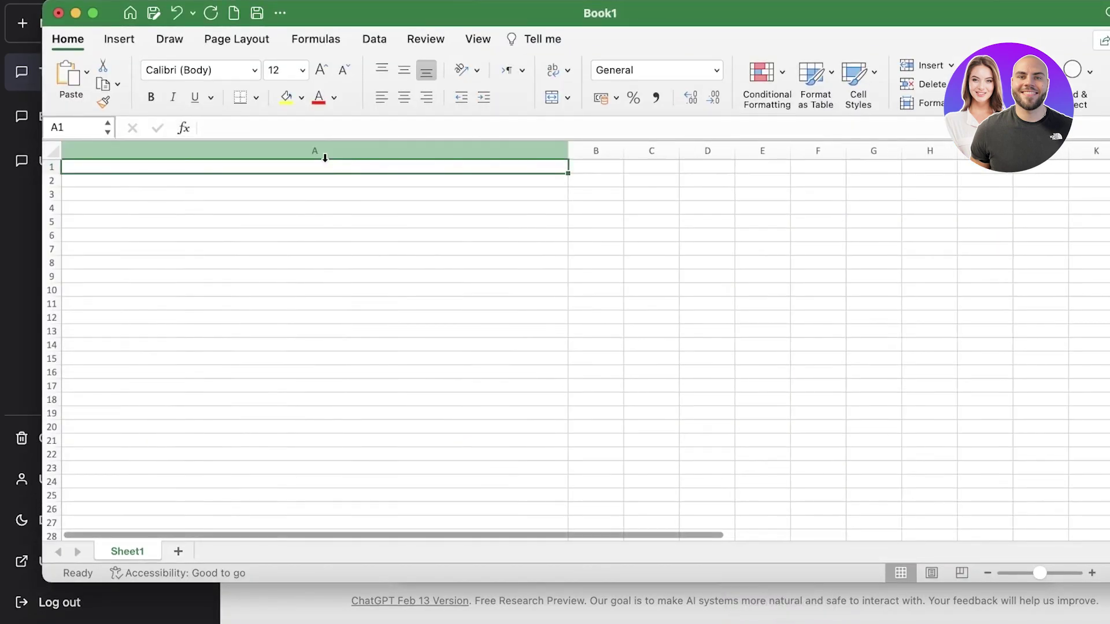
pyautogui.press('super+v')
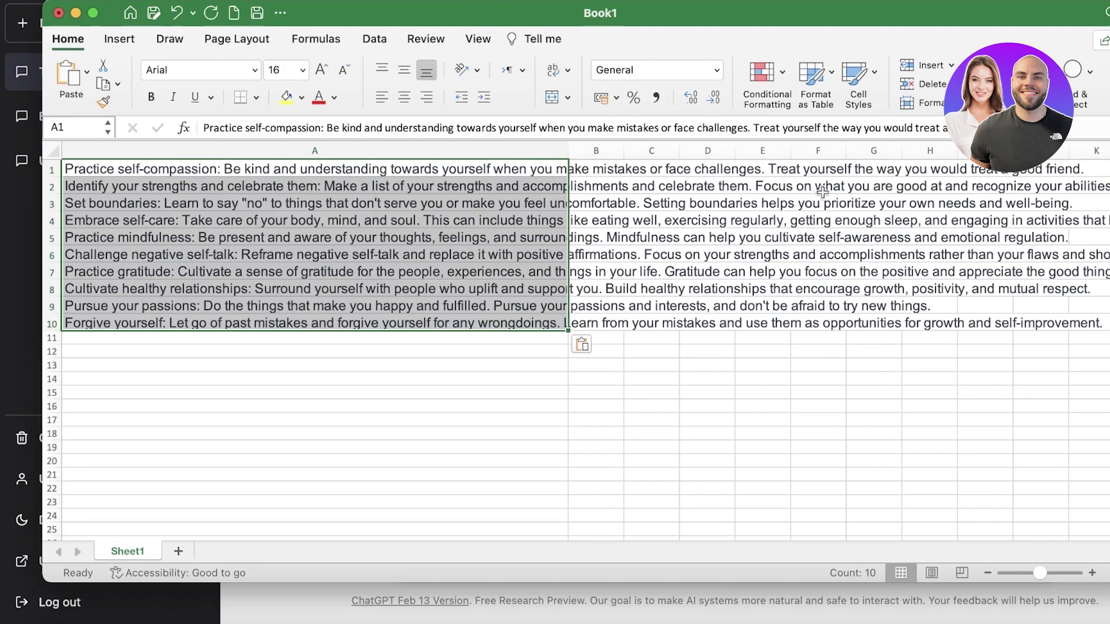
pyautogui.click(332, 151)
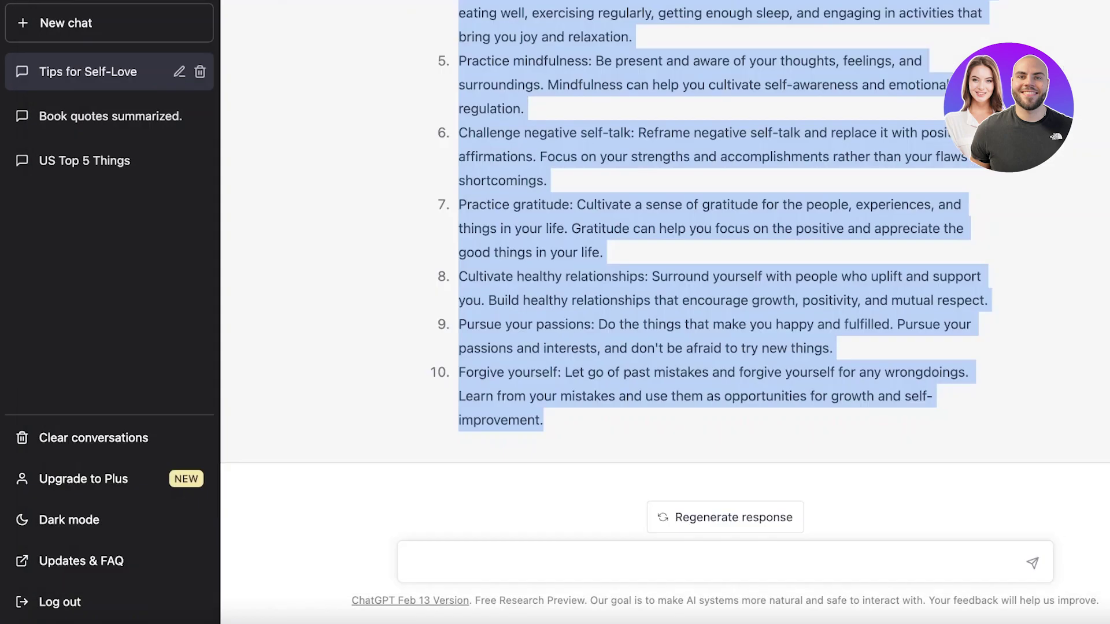
# - Ask ChatGPT 'can you make a table of this' to get a numbered tips table
pyautogui.click(545, 568)
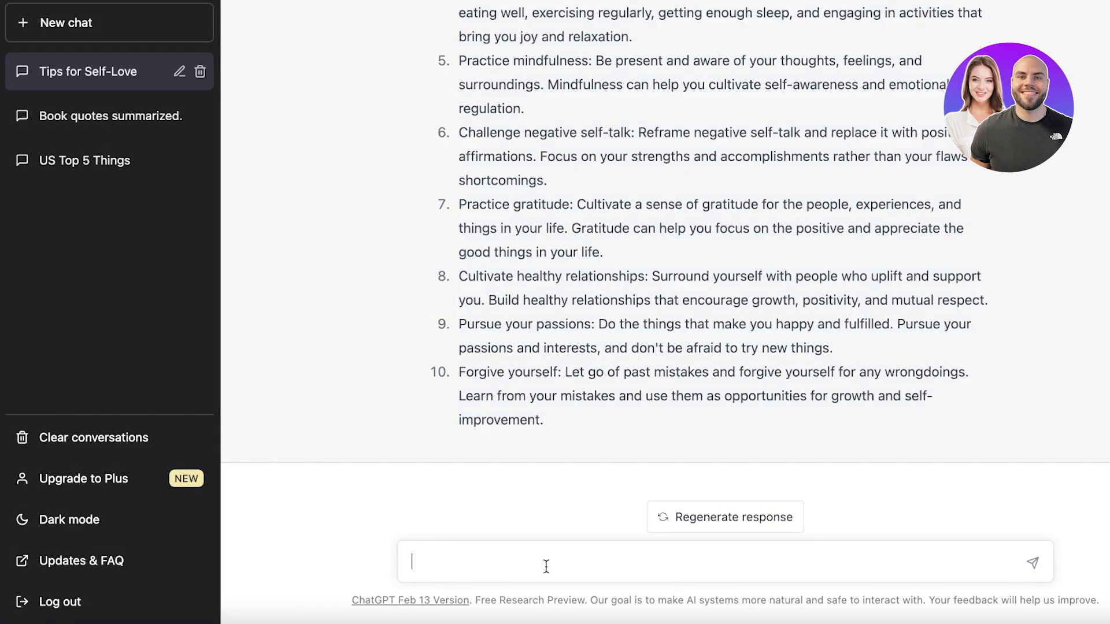
pyautogui.write('can you make a table of this')
pyautogui.press('Return')
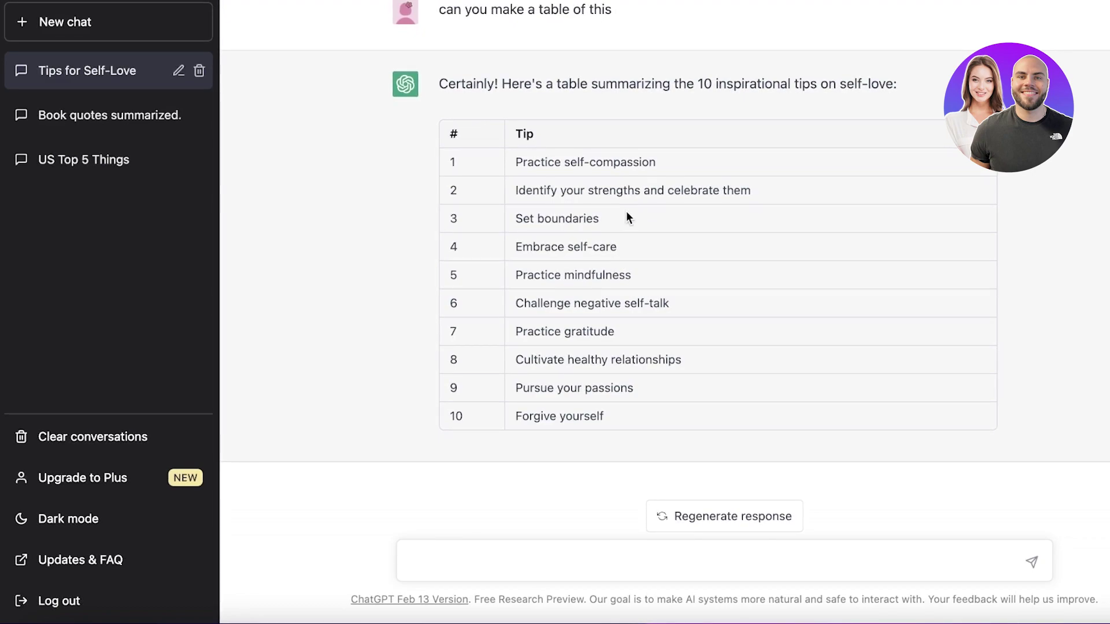
pyautogui.click(778, 620)
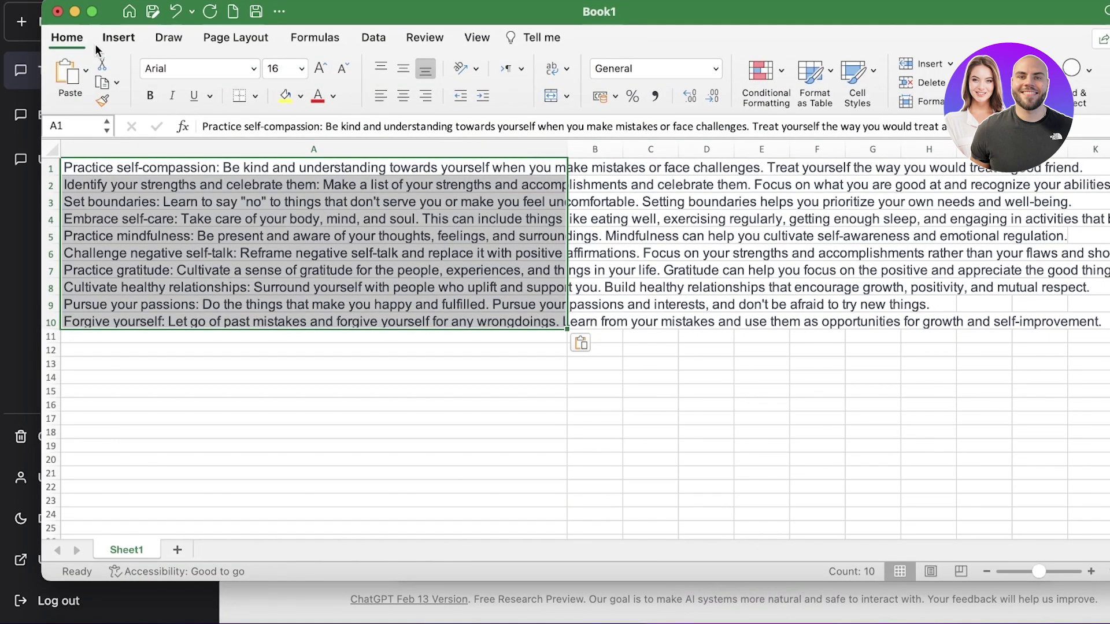
# - Undo the pasted tips, make column B much wider and column A narrower
pyautogui.click(176, 11)
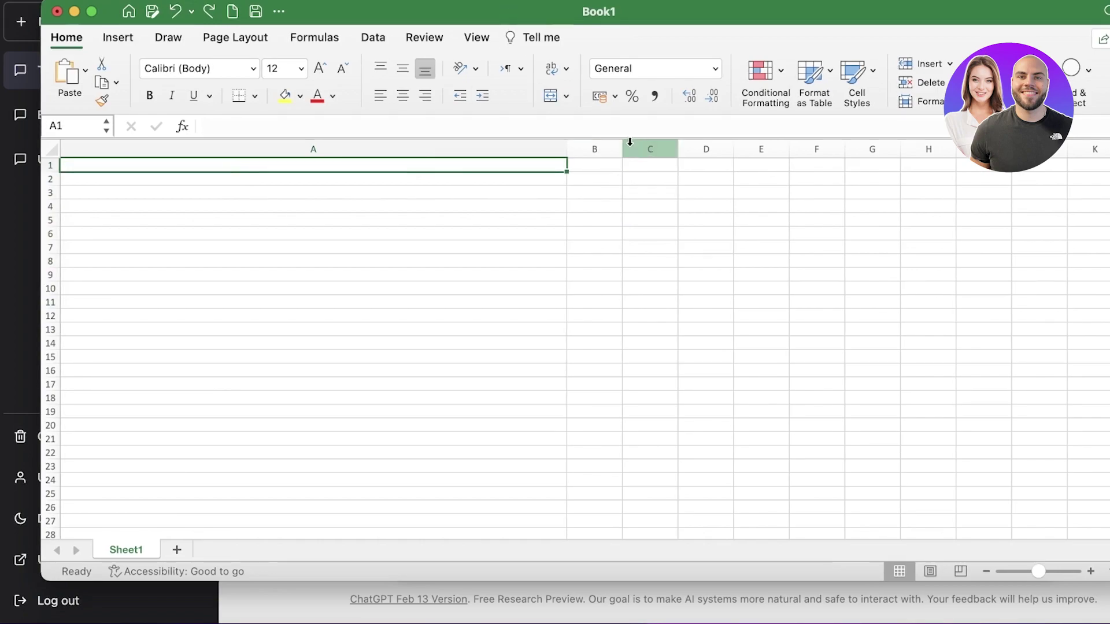
pyautogui.moveTo(622, 149); pyautogui.dragTo(959, 113)
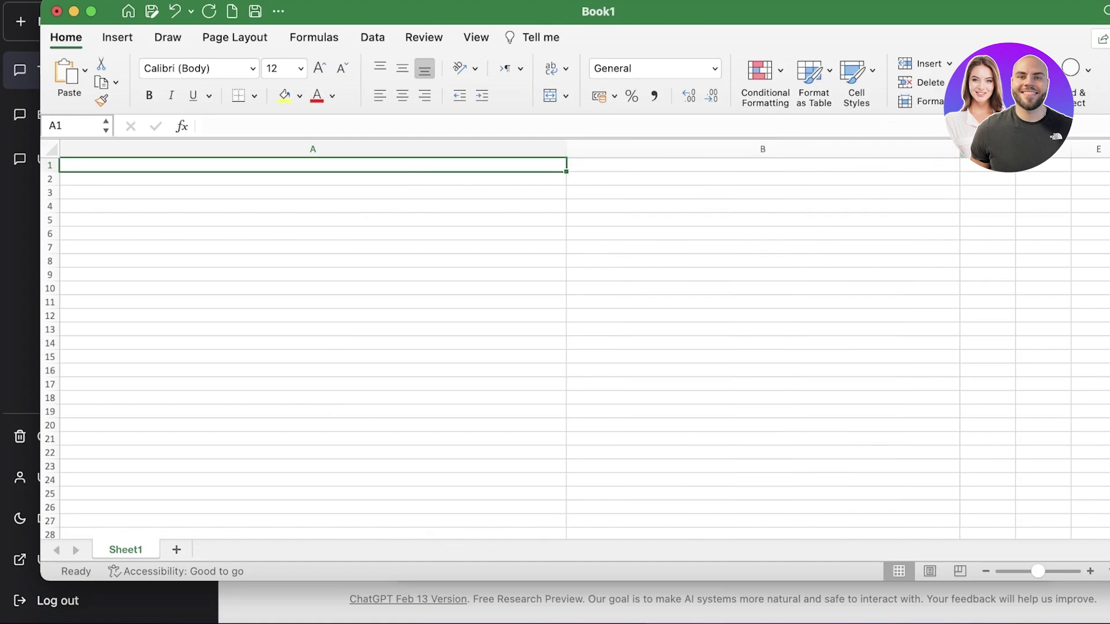
pyautogui.moveTo(955, 148); pyautogui.dragTo(1102, 146)
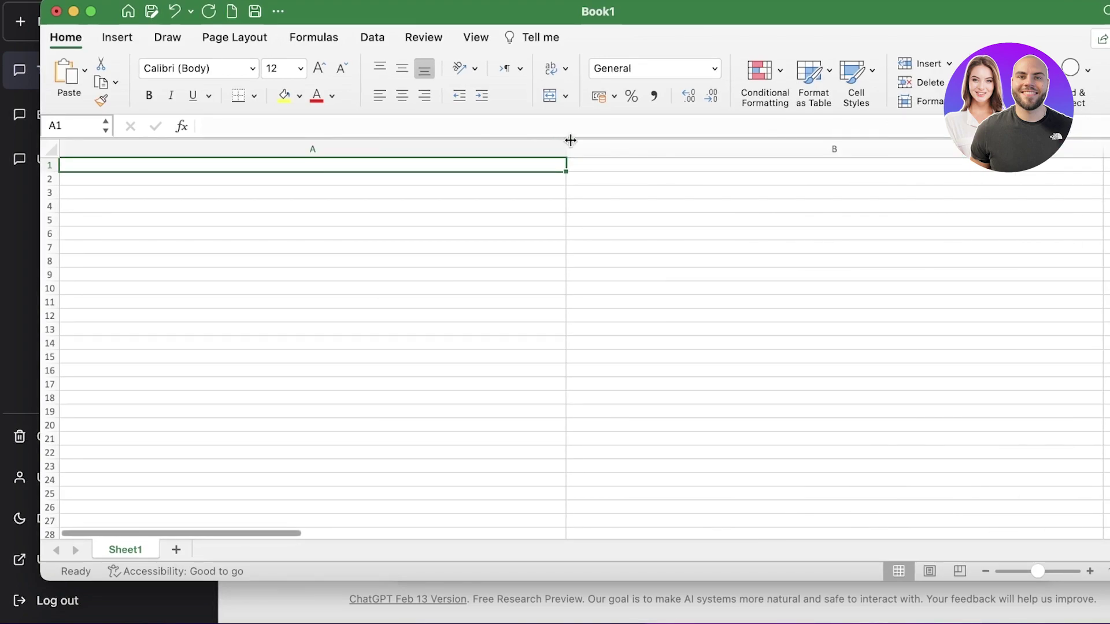
pyautogui.moveTo(566, 147); pyautogui.dragTo(327, 149)
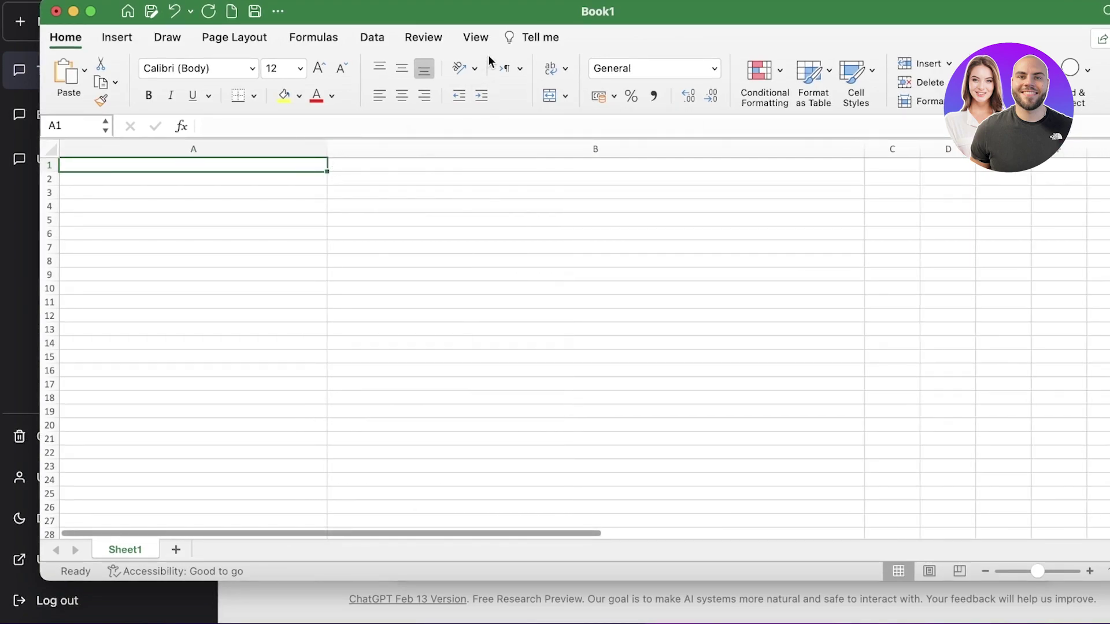
pyautogui.press('super+Tab')
# - Copy the ten tips again from ChatGPT's reply
pyautogui.scroll(15, 511, 277)
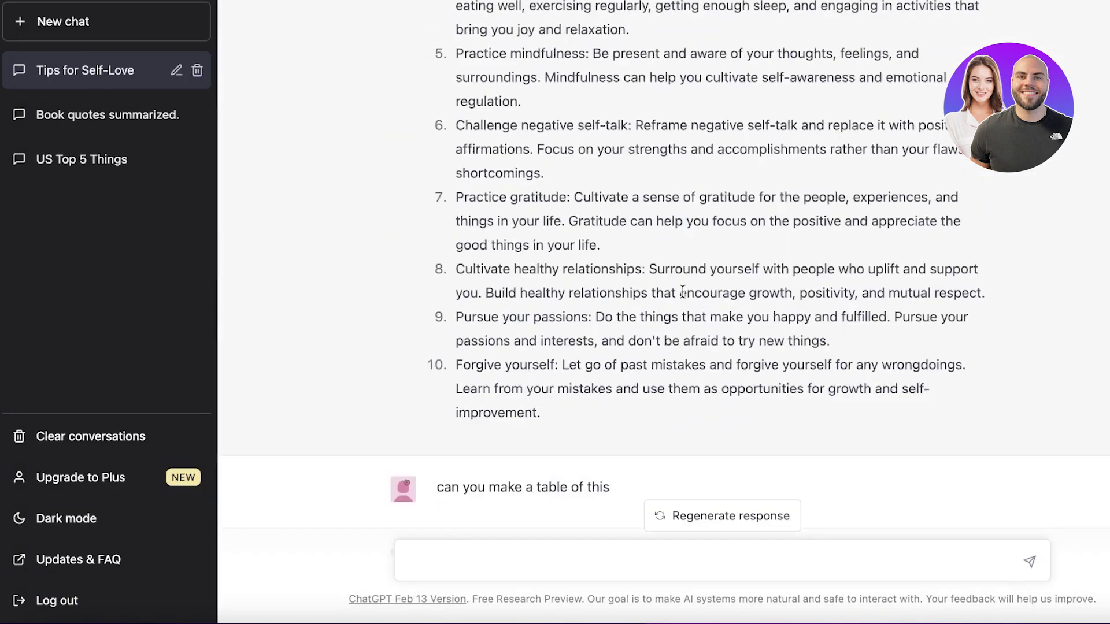
pyautogui.moveTo(456, 164); pyautogui.dragTo(580, 328)
pyautogui.rightClick(520, 297)
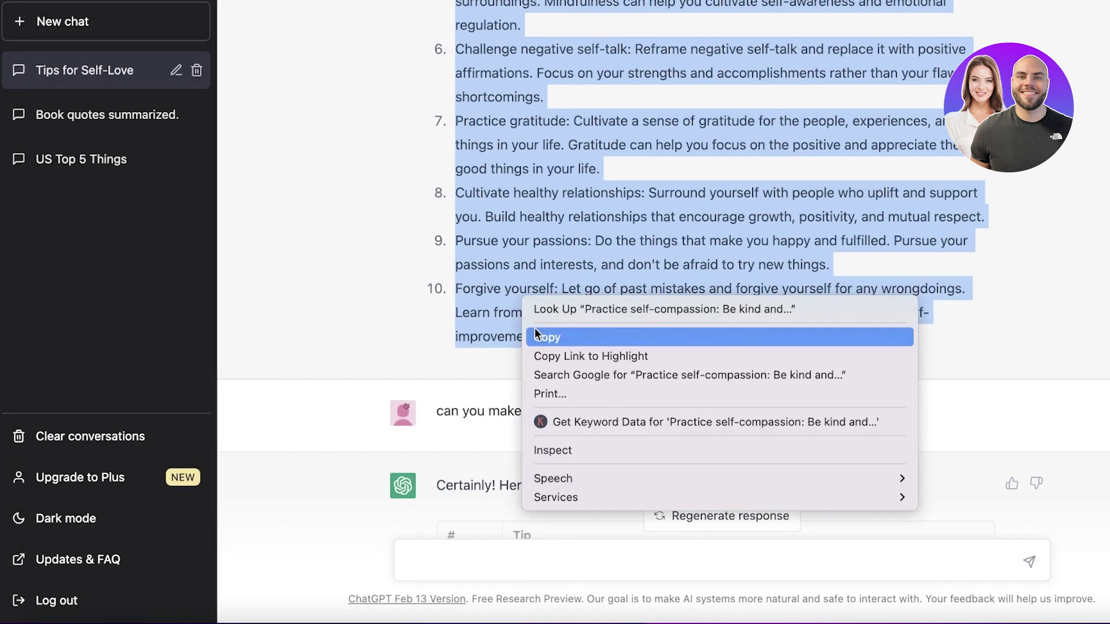
pyautogui.click(536, 330)
pyautogui.click(776, 620)
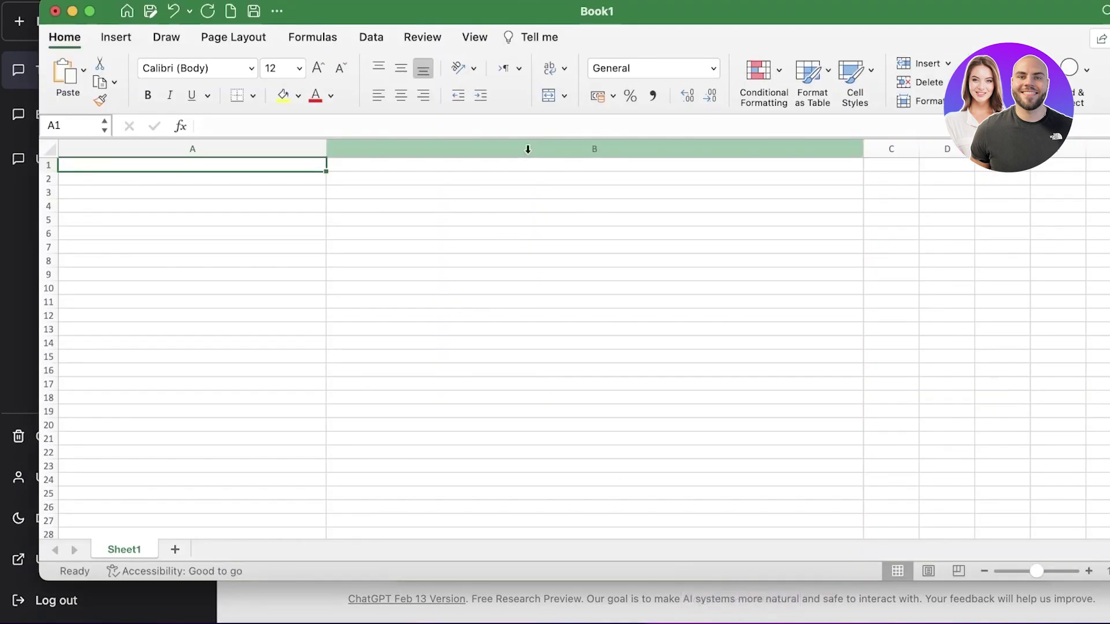
# - Paste the copied tips into cell B1 so they fill B1:B10, then check B1's text
pyautogui.click(513, 166)
pyautogui.rightClick(513, 166)
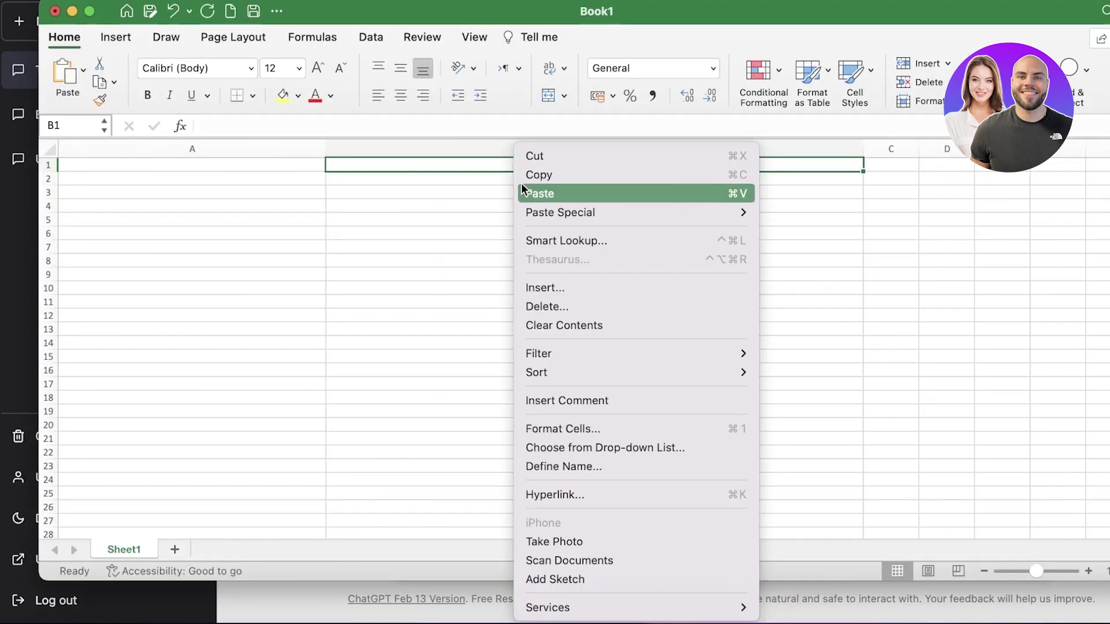
pyautogui.moveTo(532, 203)
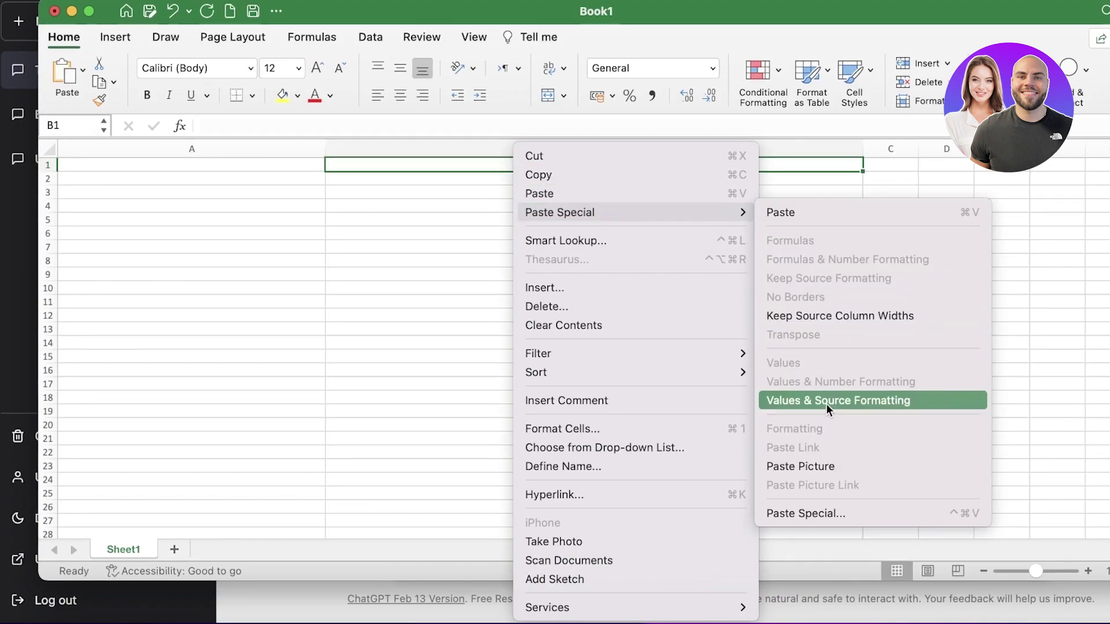
pyautogui.click(826, 401)
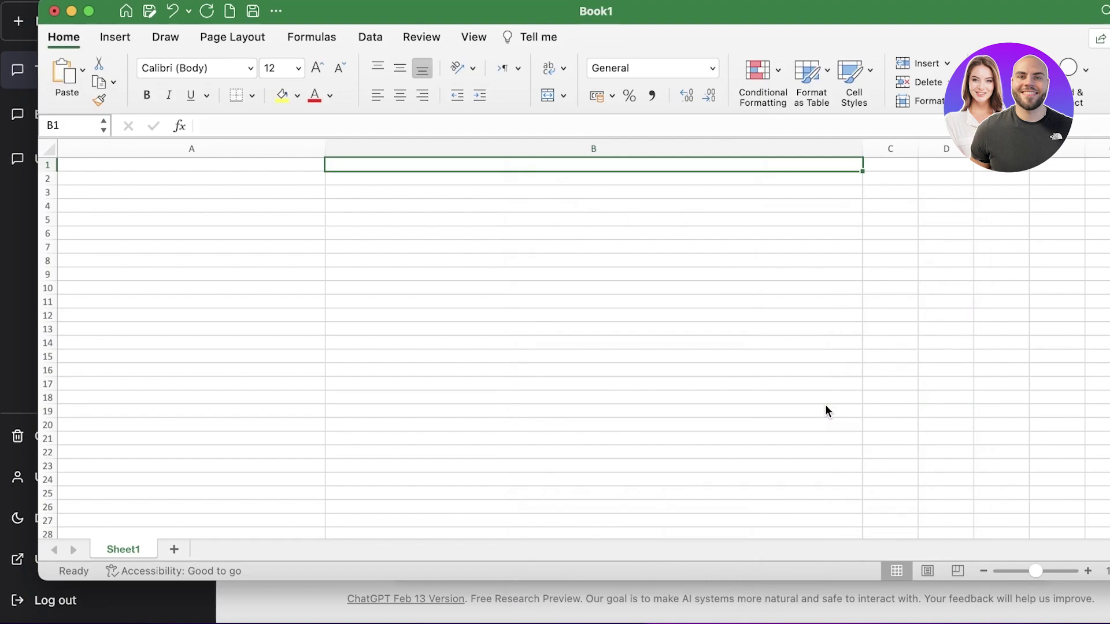
pyautogui.rightClick(757, 163)
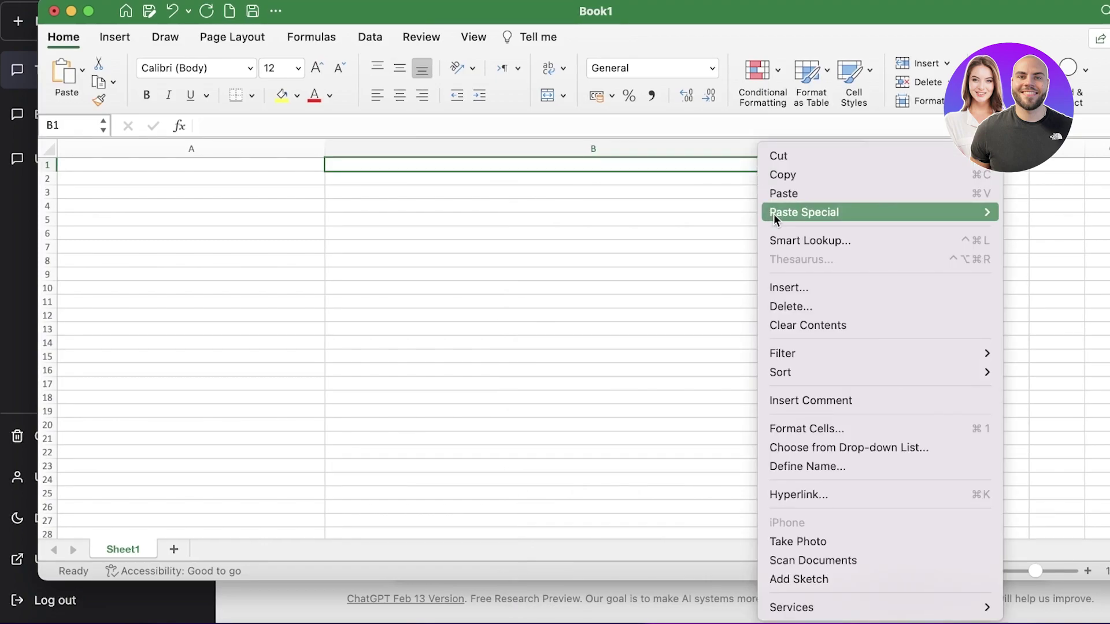
pyautogui.click(786, 193)
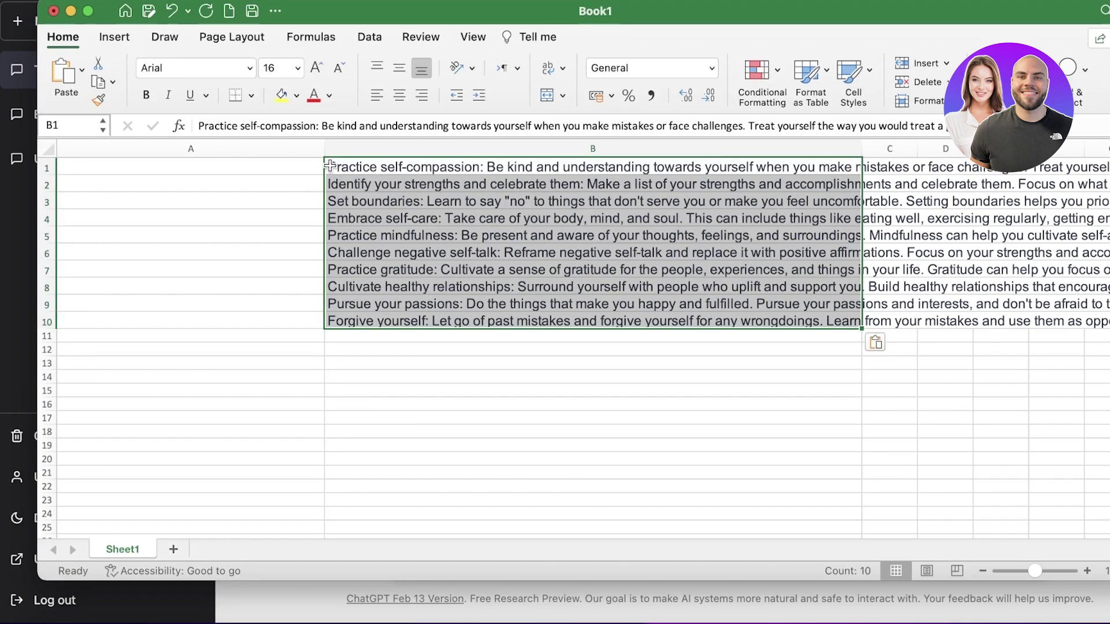
pyautogui.click(328, 167)
pyautogui.doubleClick(327, 167)
pyautogui.press('Escape')
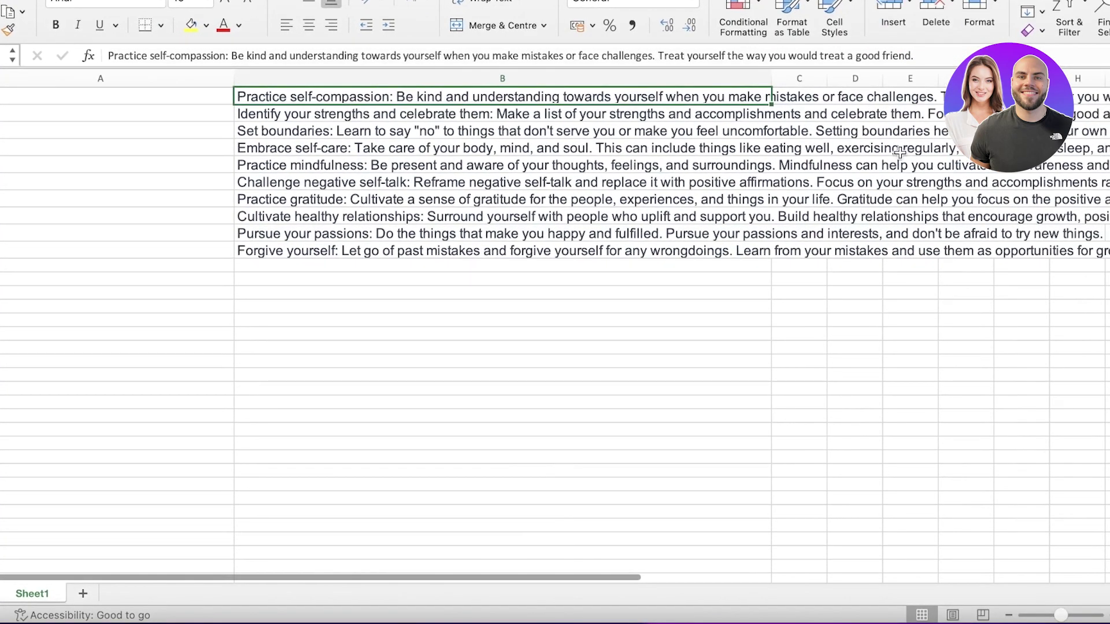
# - Undo the B1 paste, re-paste the tips as Text via Paste Special, and widen column B
pyautogui.click(938, 98)
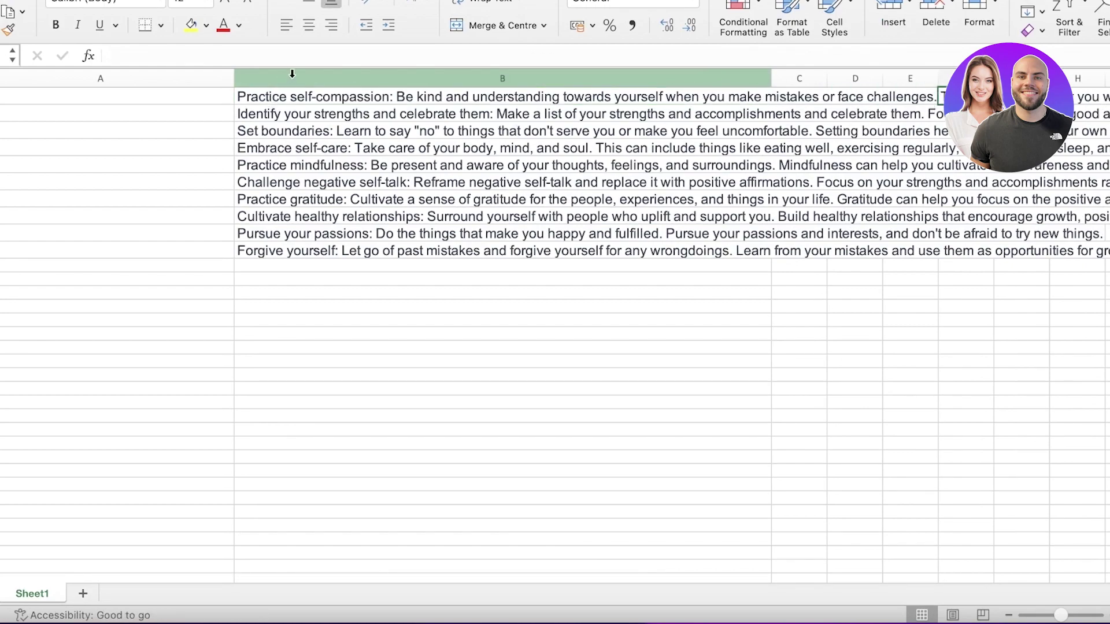
pyautogui.click(503, 96)
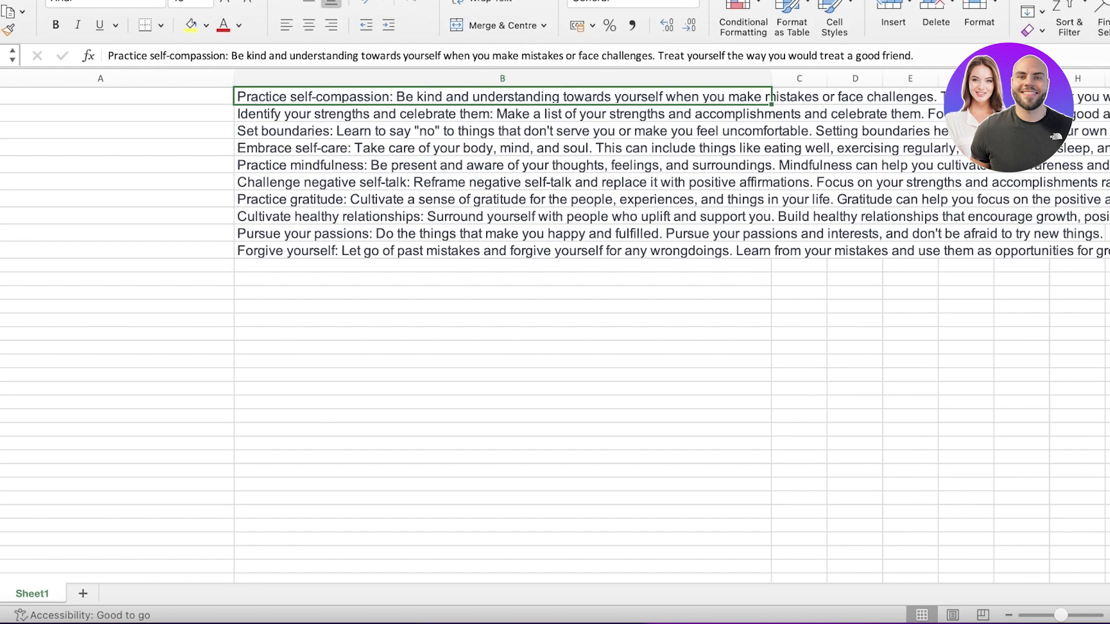
pyautogui.press('super+z')
pyautogui.rightClick(399, 94)
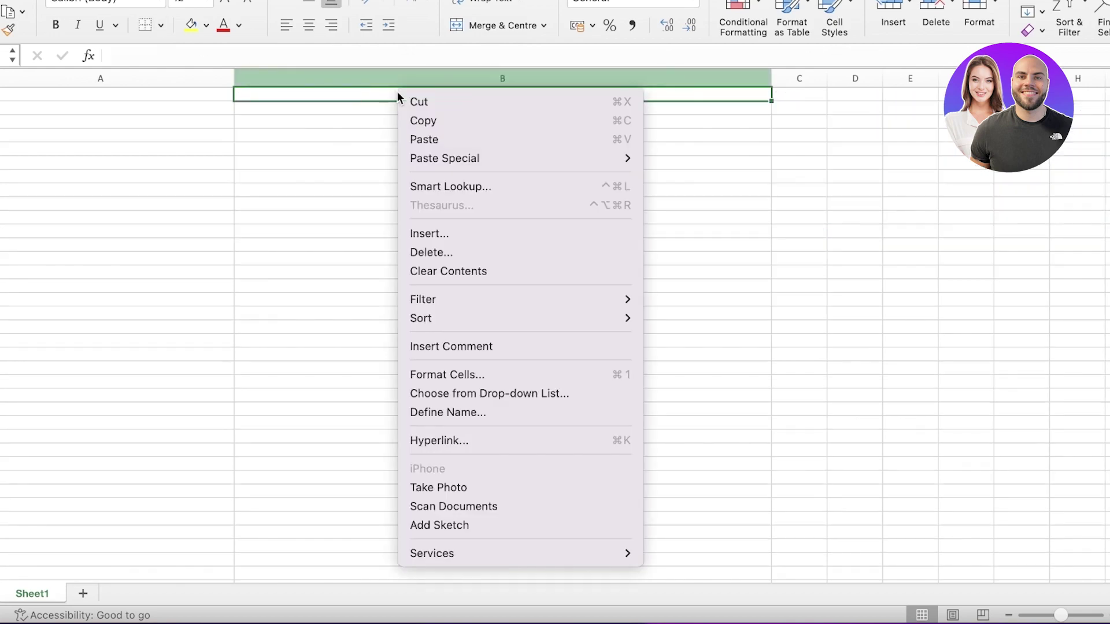
pyautogui.moveTo(434, 169)
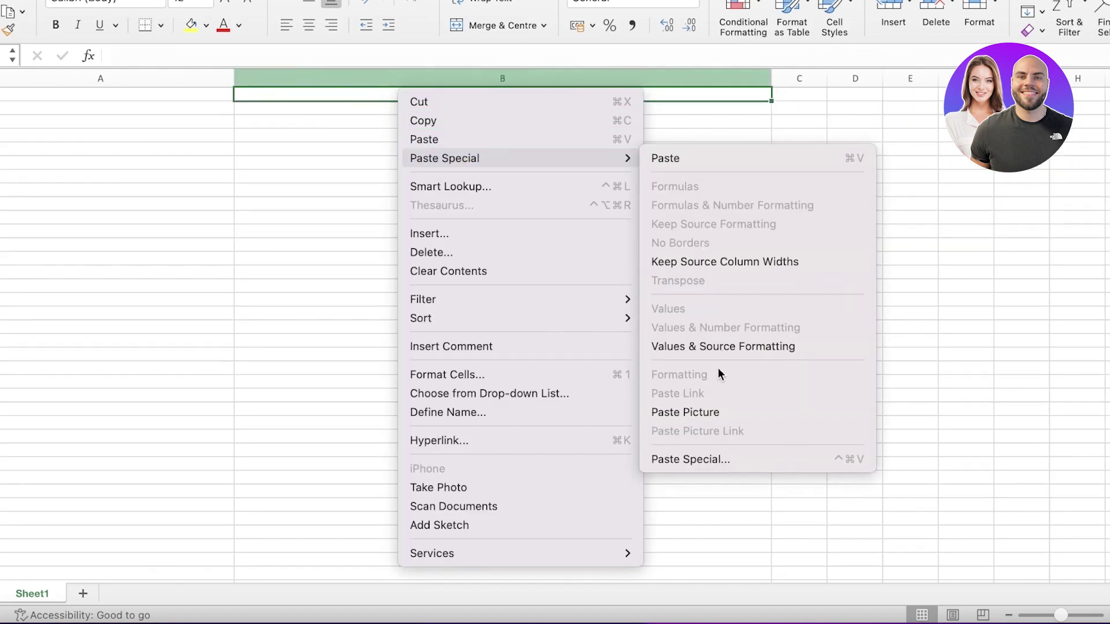
pyautogui.click(665, 459)
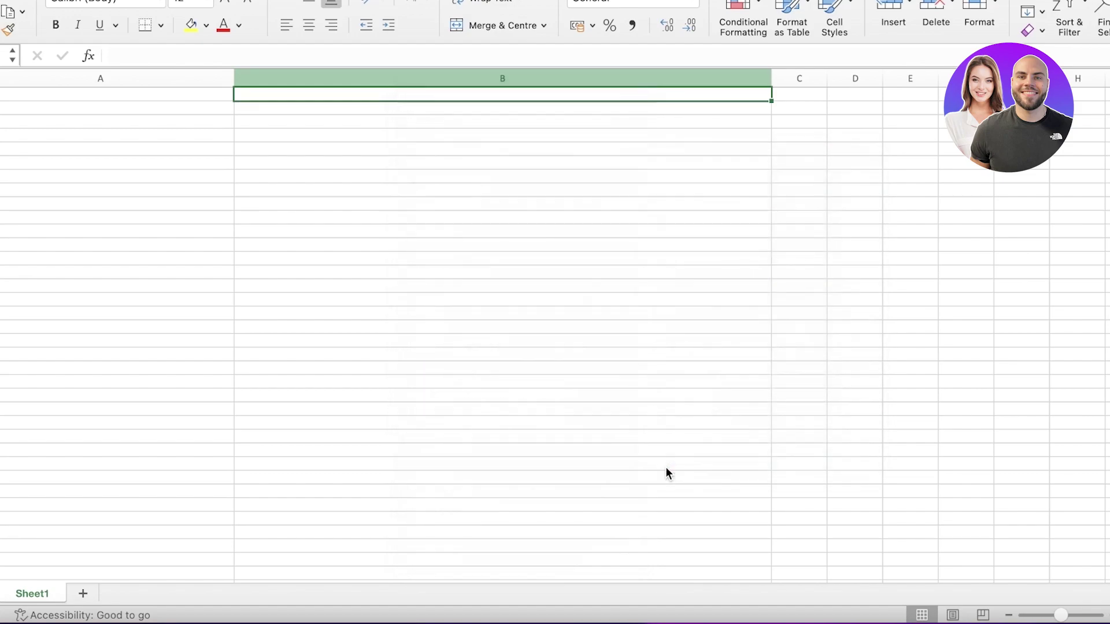
pyautogui.doubleClick(478, 346)
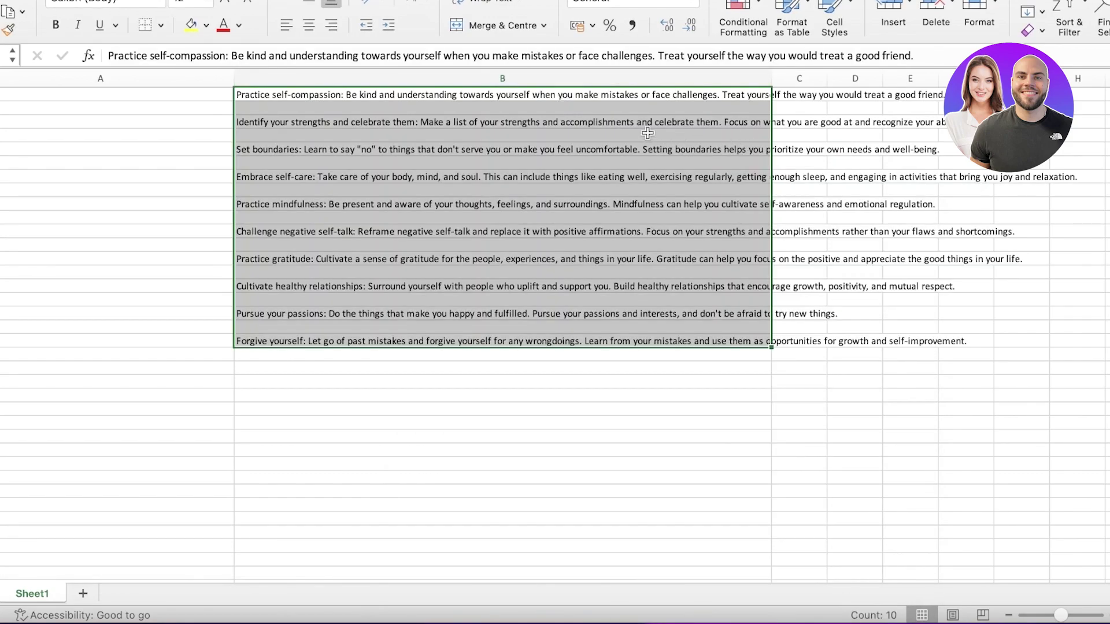
pyautogui.click(742, 88)
pyautogui.moveTo(773, 79); pyautogui.dragTo(1109, 81)
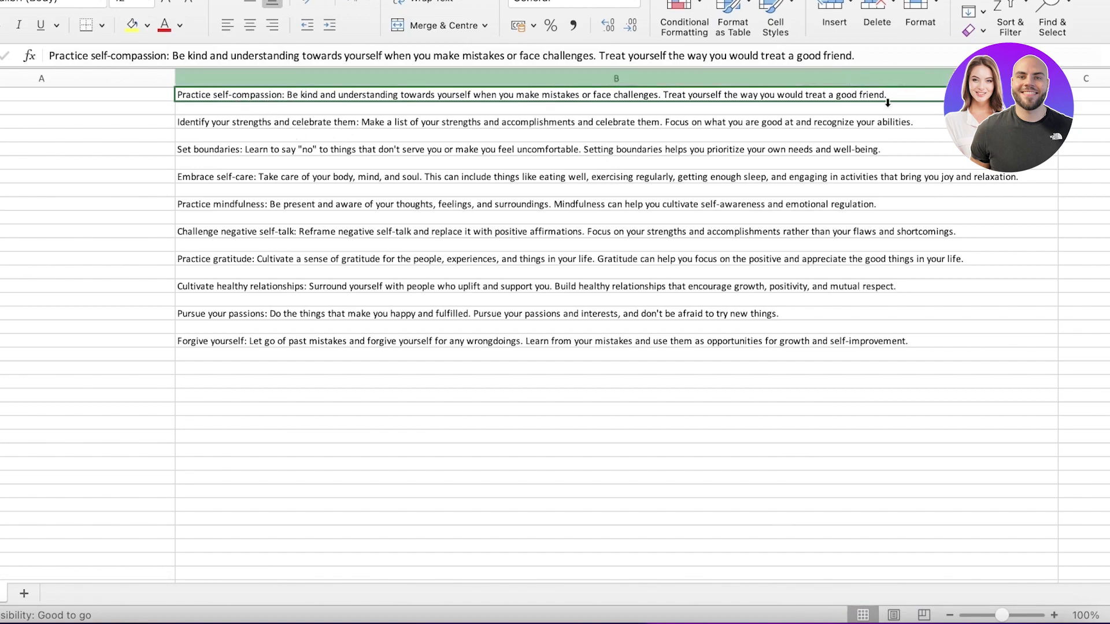
# - Select all ten rows of ChatGPT's numbered tips table and copy them
pyautogui.click(912, 617)
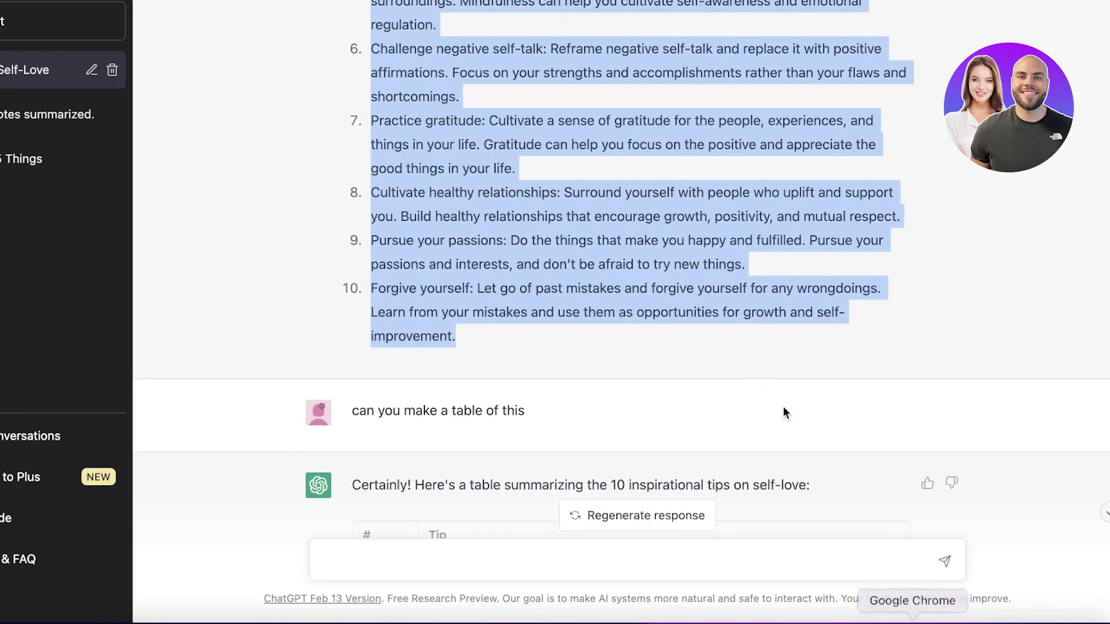
pyautogui.scroll(7, 785, 413)
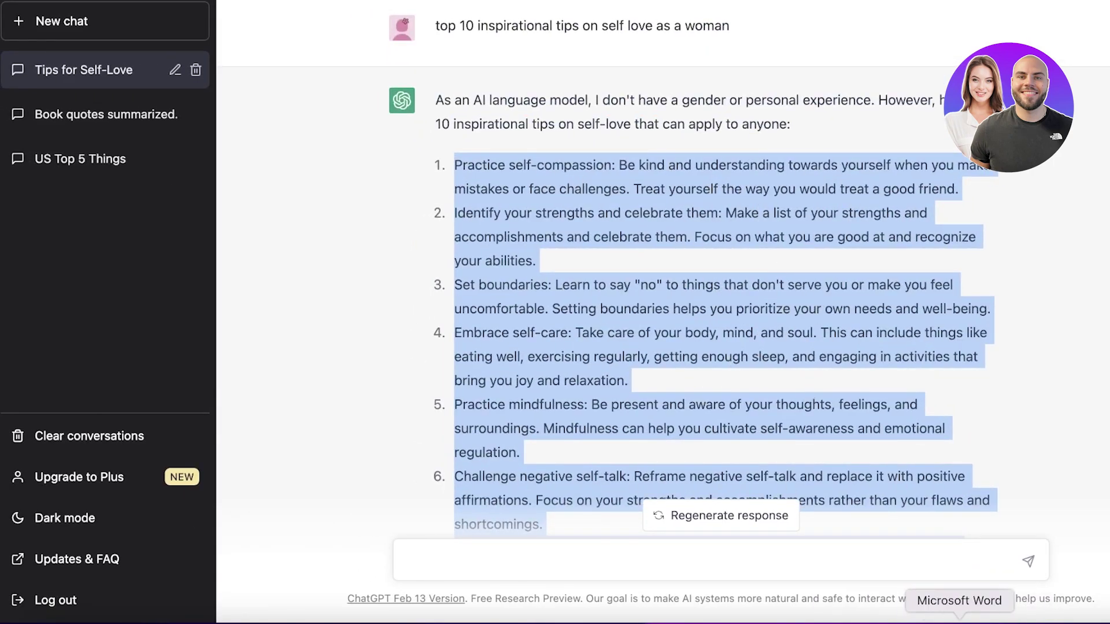
pyautogui.click(775, 618)
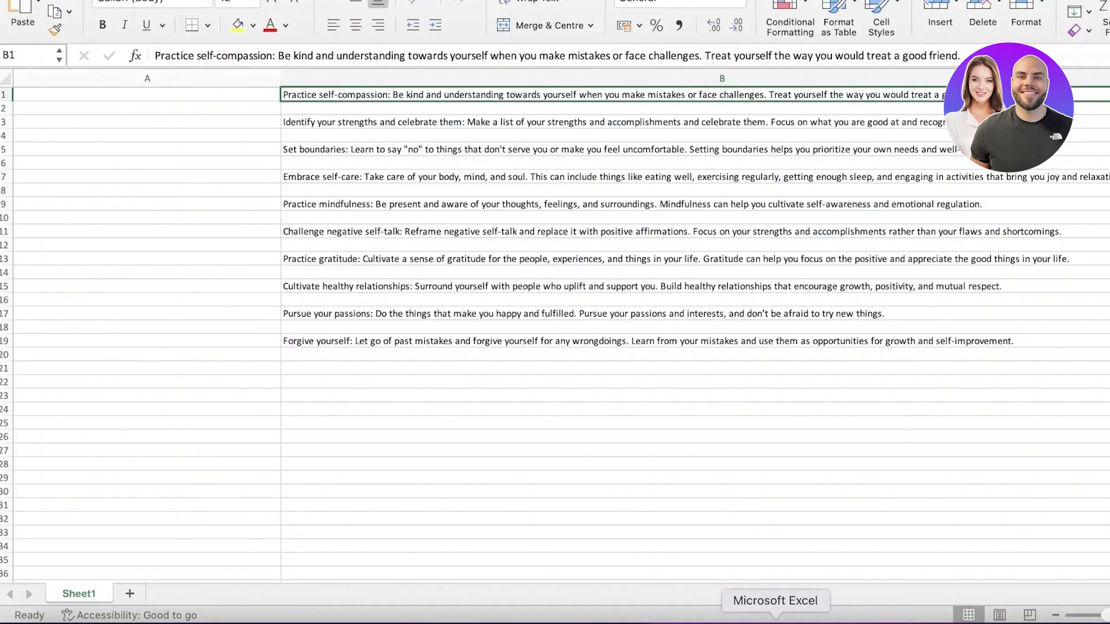
pyautogui.click(997, 620)
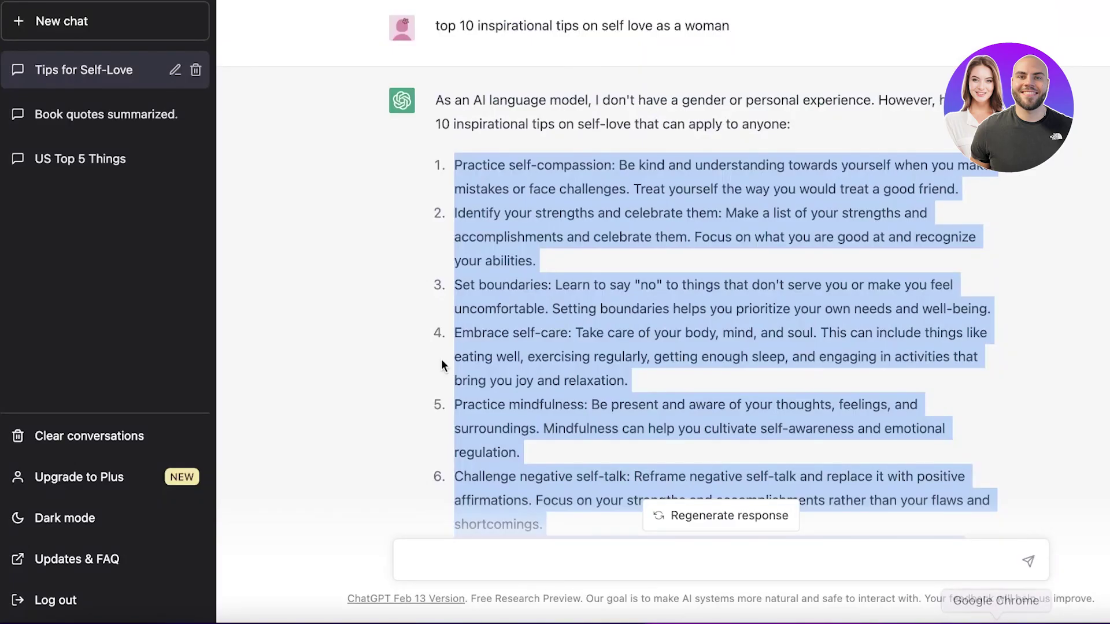
pyautogui.scroll(-10, 463, 347)
pyautogui.moveTo(515, 156); pyautogui.dragTo(649, 414)
pyautogui.click(534, 105)
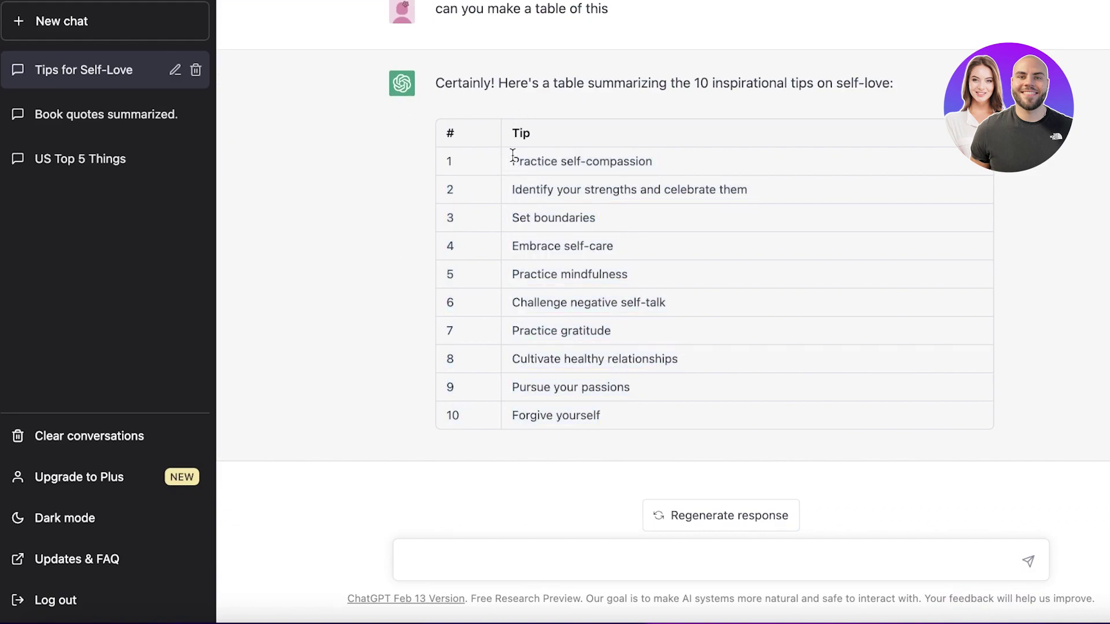
pyautogui.moveTo(513, 155); pyautogui.dragTo(669, 426)
pyautogui.rightClick(560, 373)
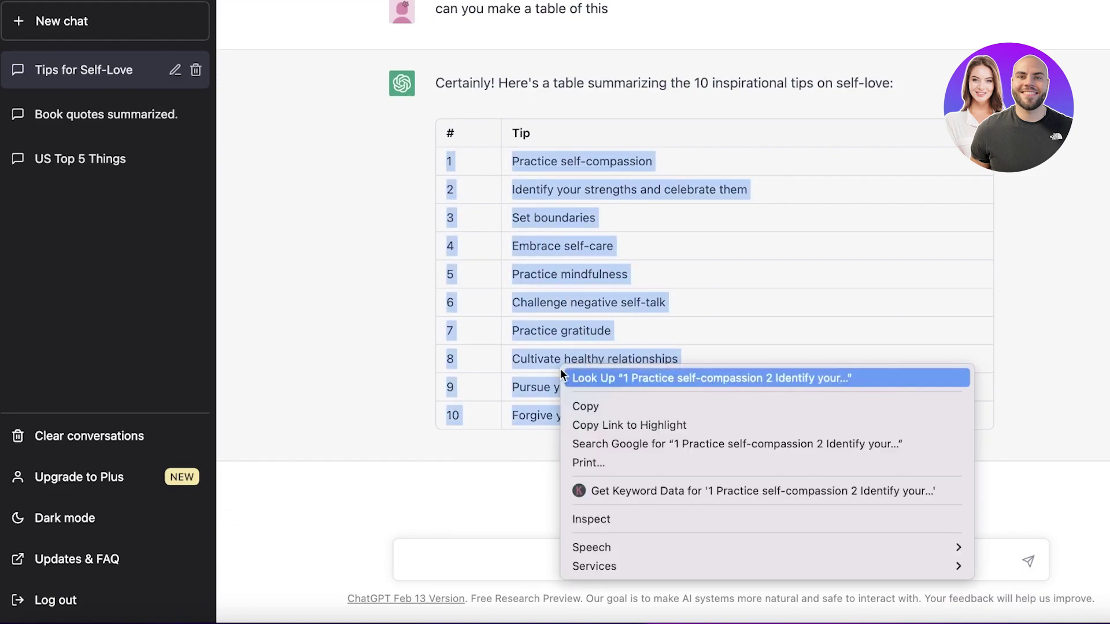
pyautogui.click(595, 408)
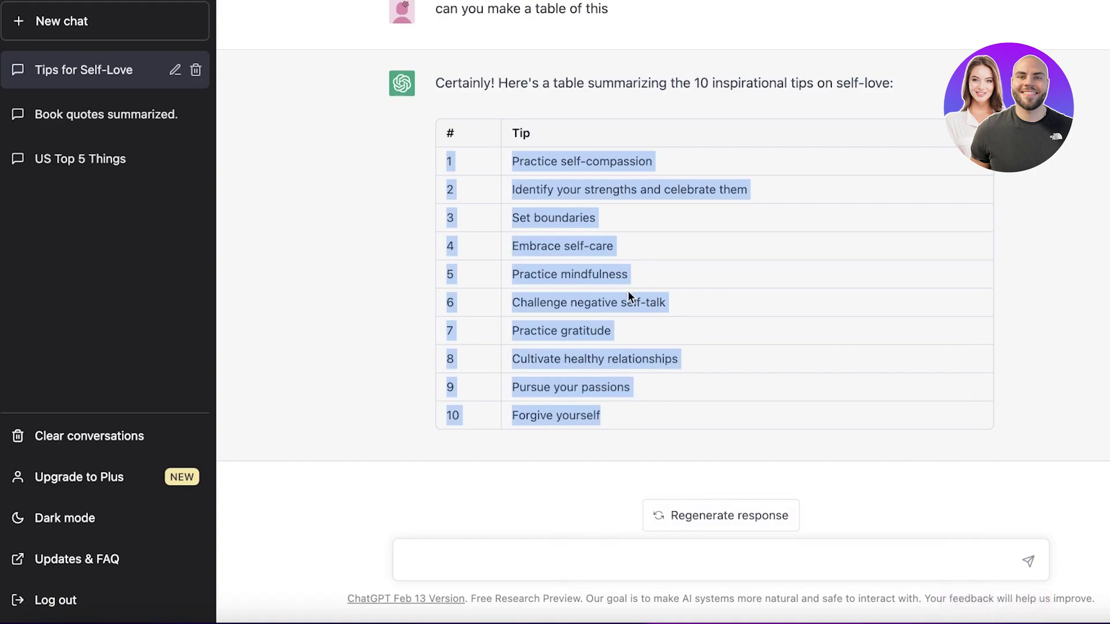
pyautogui.click(775, 614)
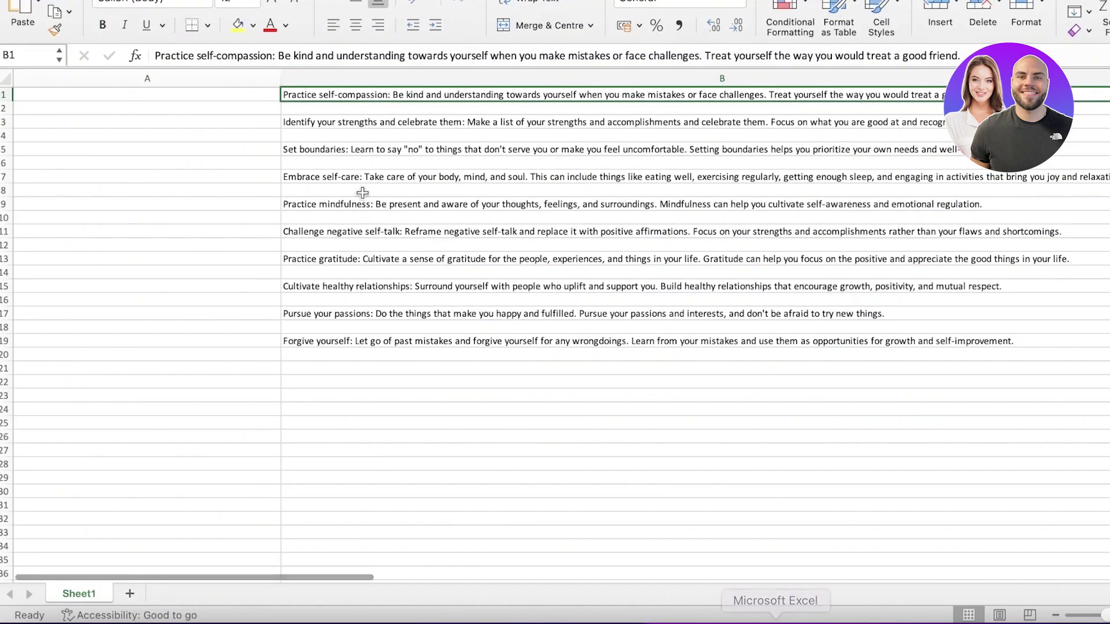
# - Paste the copied table into A1 as Text, numbers in column A and titles in B
pyautogui.click(197, 91)
pyautogui.rightClick(198, 92)
pyautogui.moveTo(237, 156)
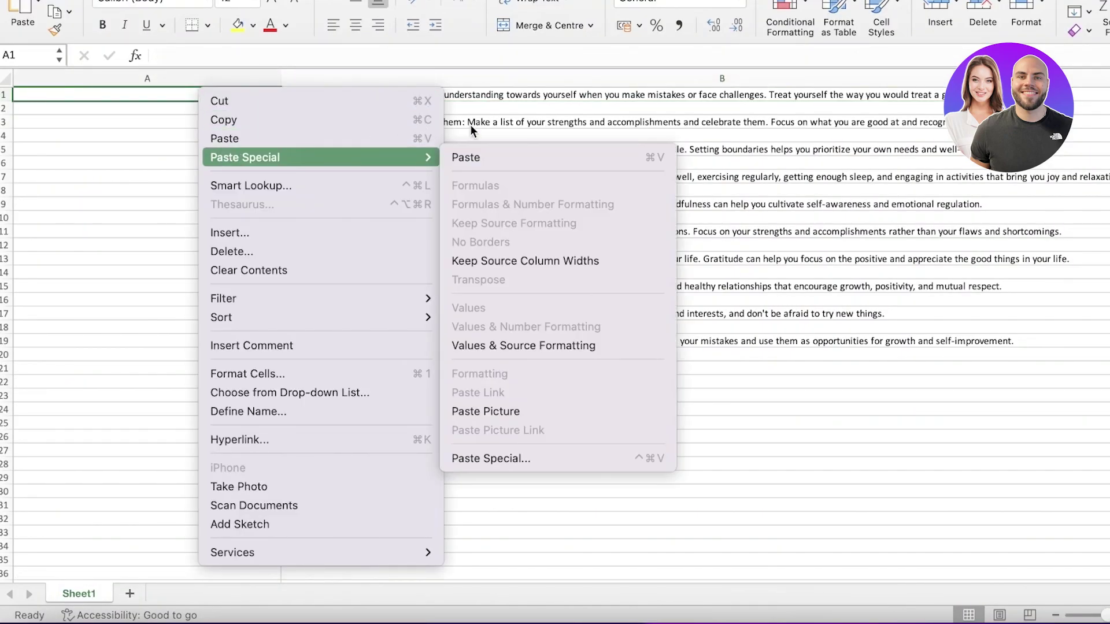
pyautogui.click(500, 454)
pyautogui.click(337, 304)
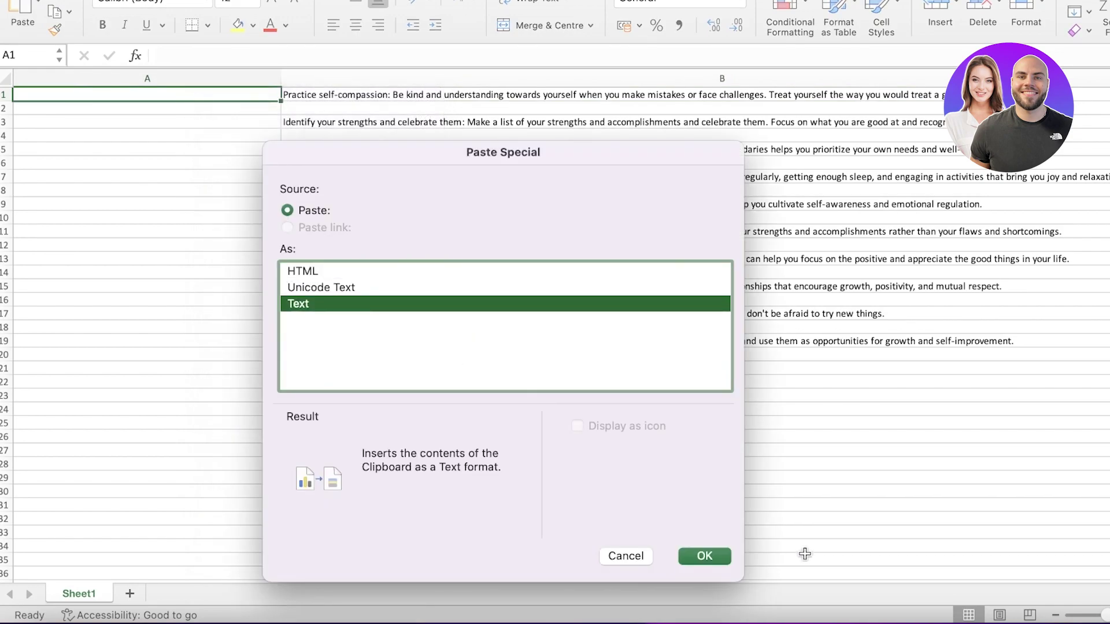
pyautogui.click(705, 556)
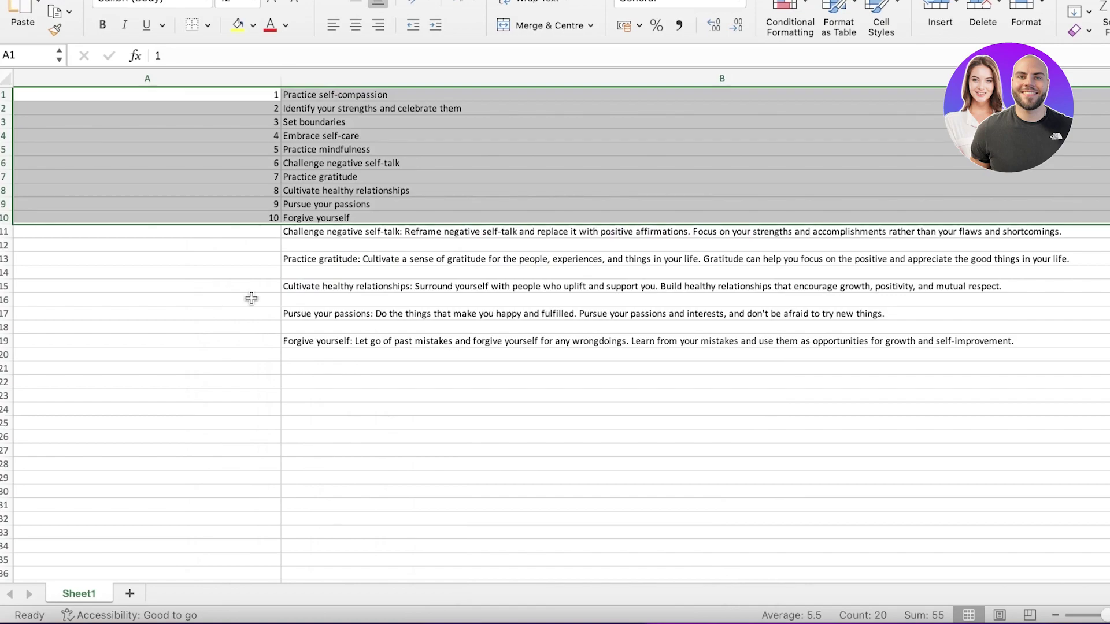
# - Insert an entire new column before the tip paragraphs, then return to ChatGPT's tips table
pyautogui.rightClick(190, 94)
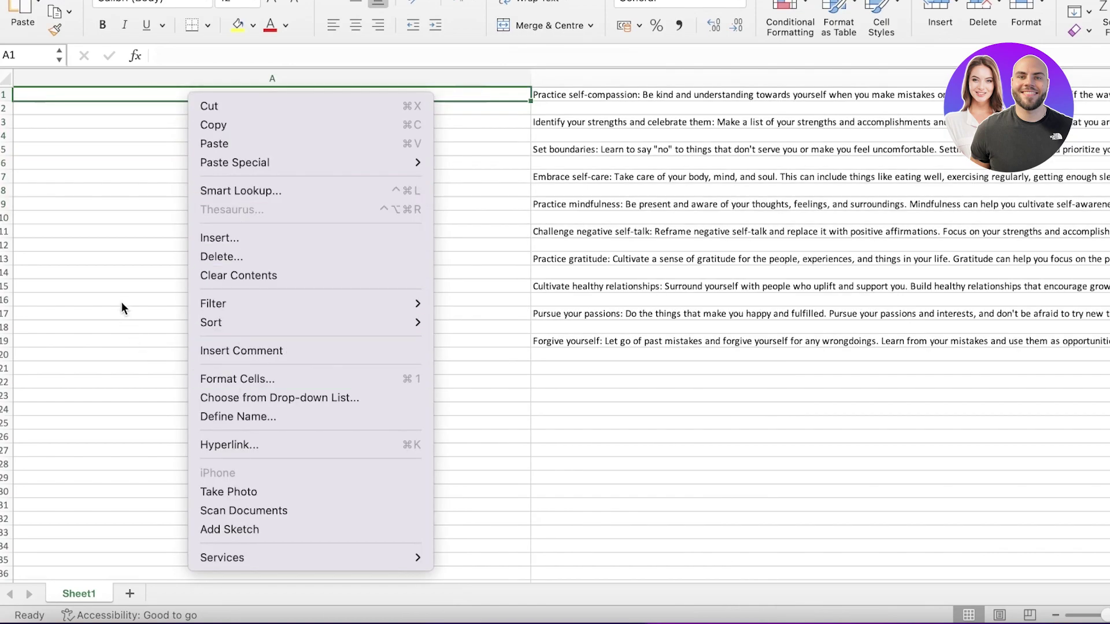
pyautogui.rightClick(77, 152)
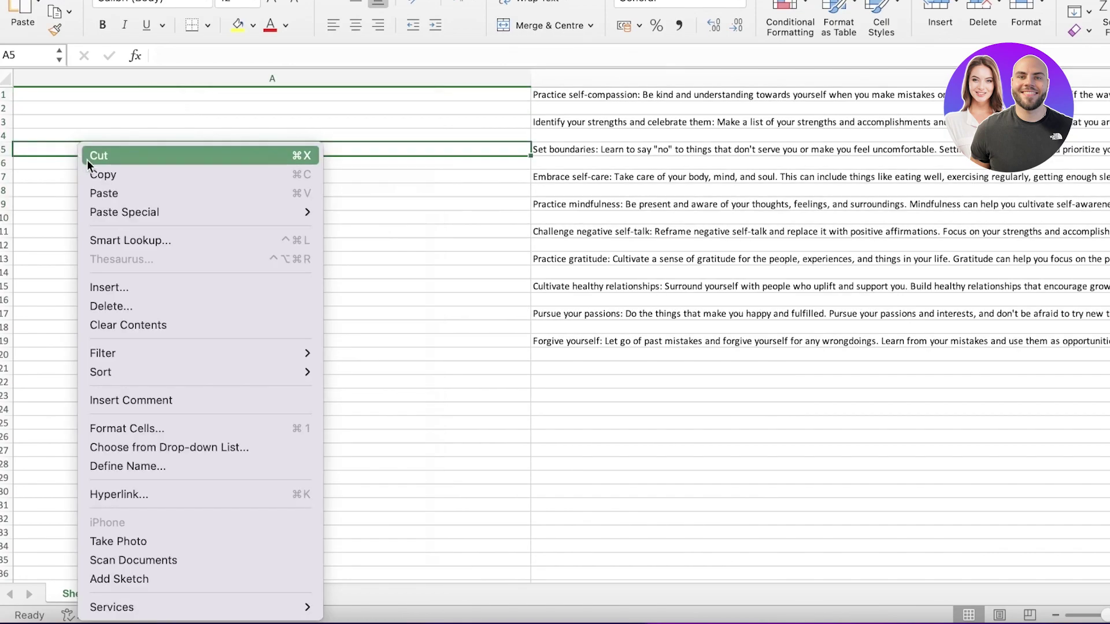
pyautogui.click(175, 288)
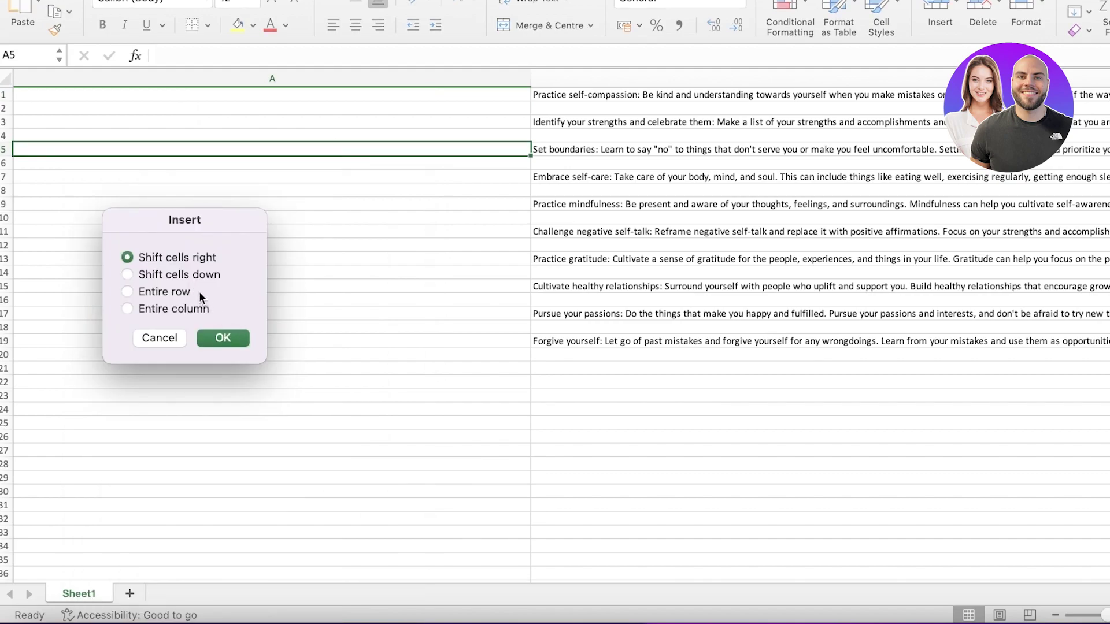
pyautogui.click(173, 309)
pyautogui.click(223, 338)
pyautogui.click(549, 464)
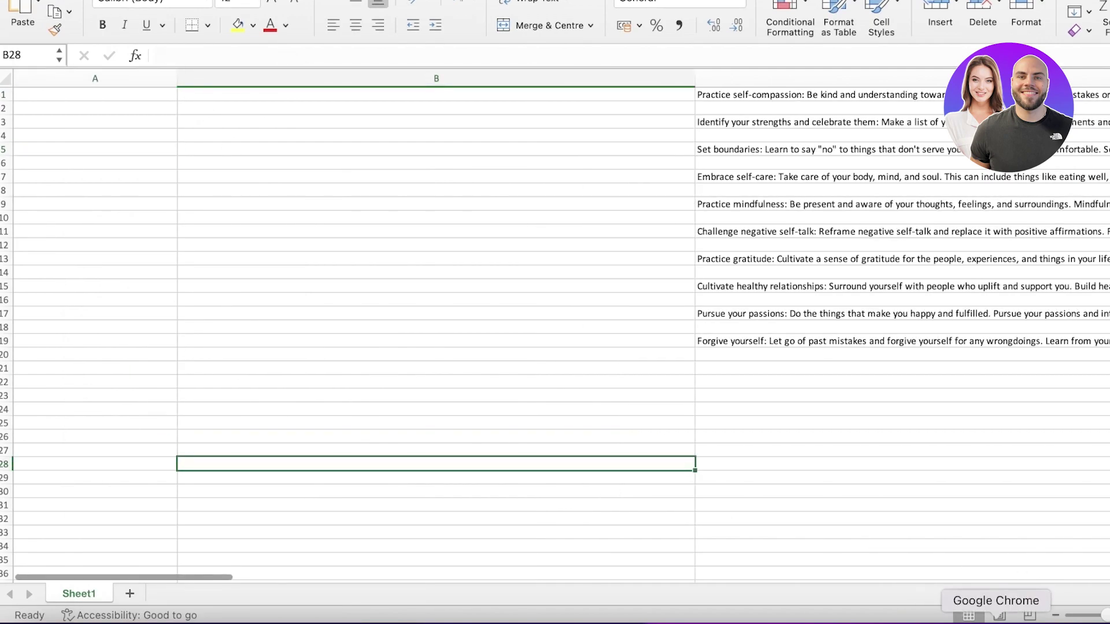
pyautogui.click(1003, 620)
pyautogui.rightClick(559, 214)
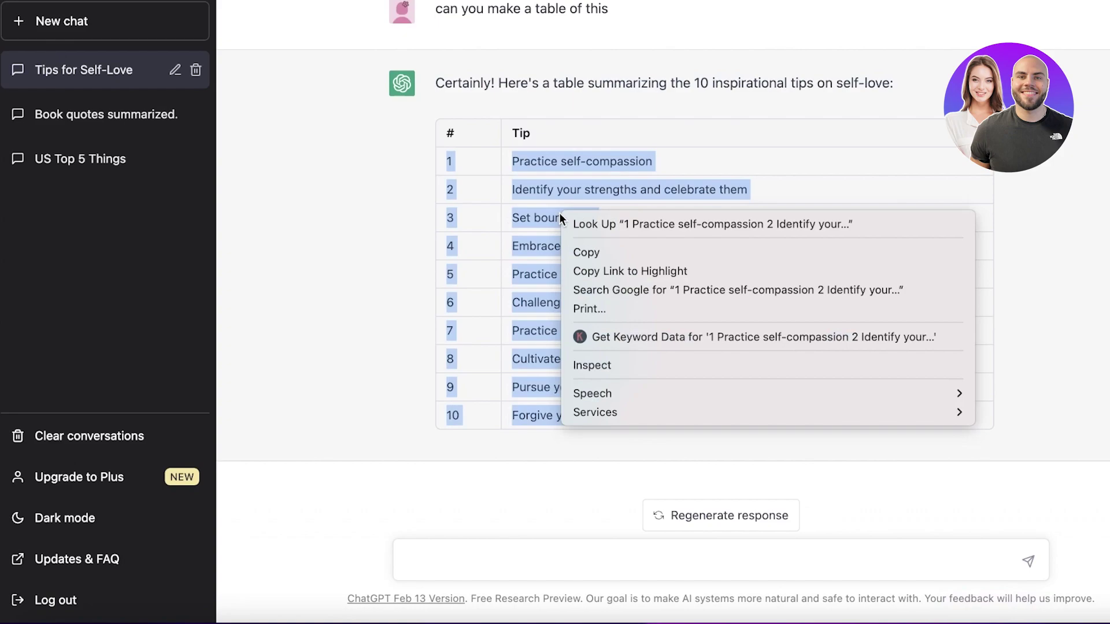
# - Copy the selected tips table, then select cell A1 and move to B1 in Excel
pyautogui.click(587, 252)
pyautogui.click(775, 620)
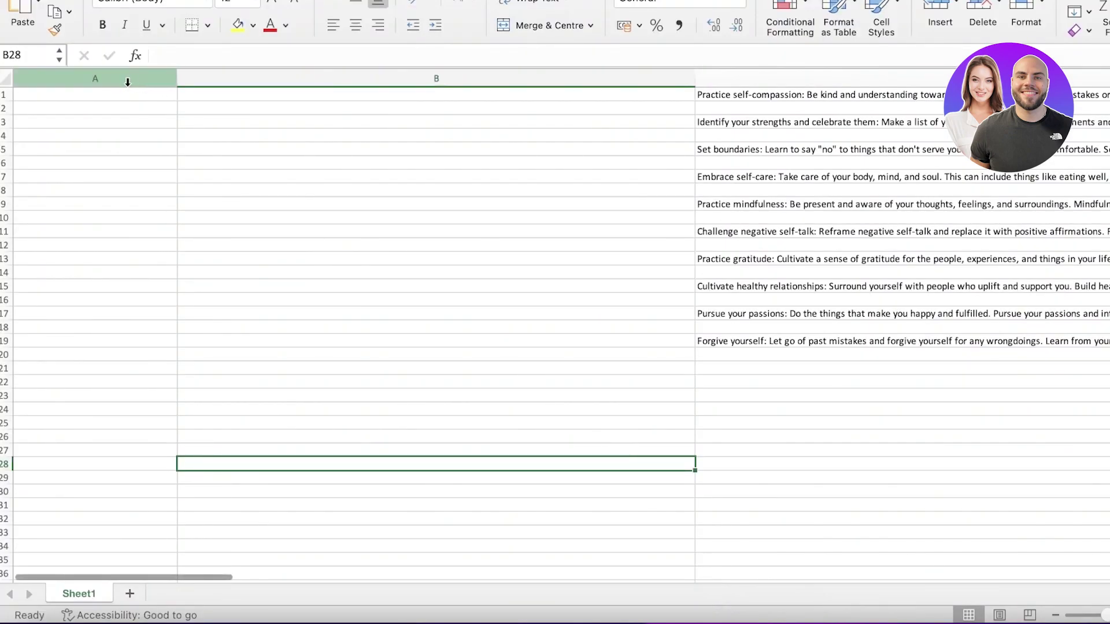
pyautogui.click(141, 92)
pyautogui.press('Right')
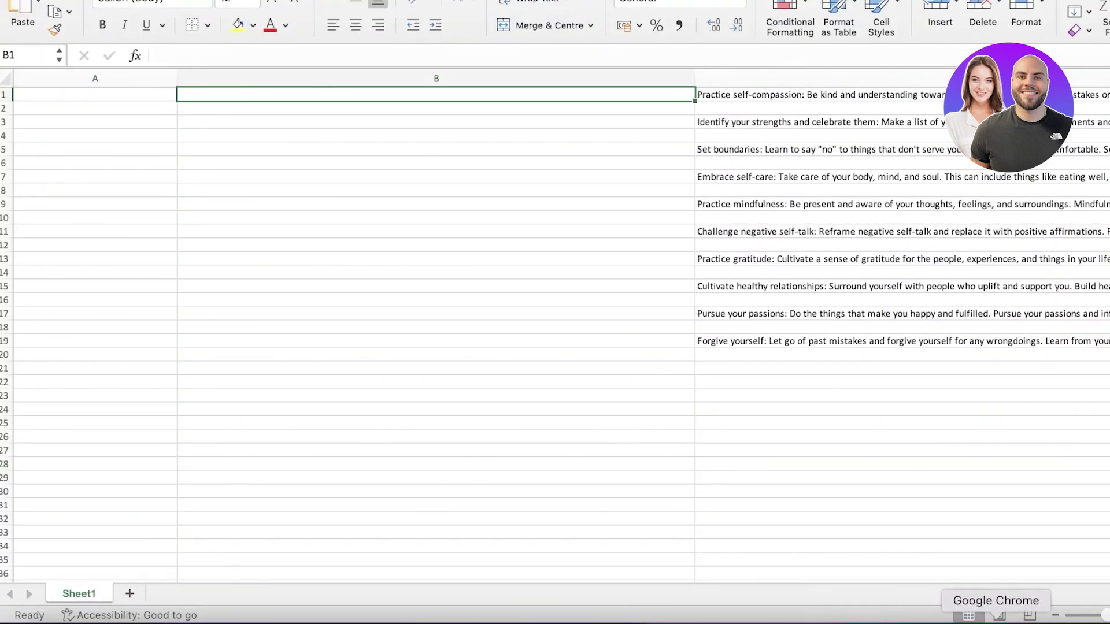
# - Reselect all ten rows of ChatGPT's tips table, copy them, and select Excel cell A1
pyautogui.click(996, 620)
pyautogui.click(560, 240)
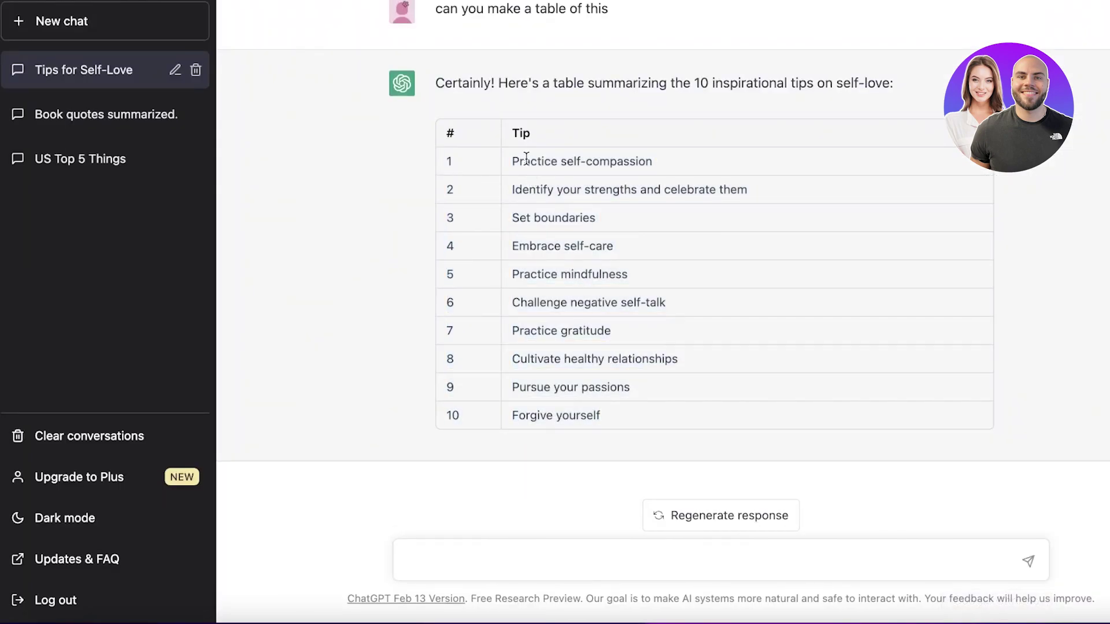
pyautogui.moveTo(526, 157); pyautogui.dragTo(588, 414)
pyautogui.click(519, 243)
pyautogui.moveTo(450, 161); pyautogui.dragTo(578, 360)
pyautogui.click(560, 169)
pyautogui.moveTo(446, 163); pyautogui.dragTo(615, 410)
pyautogui.rightClick(541, 380)
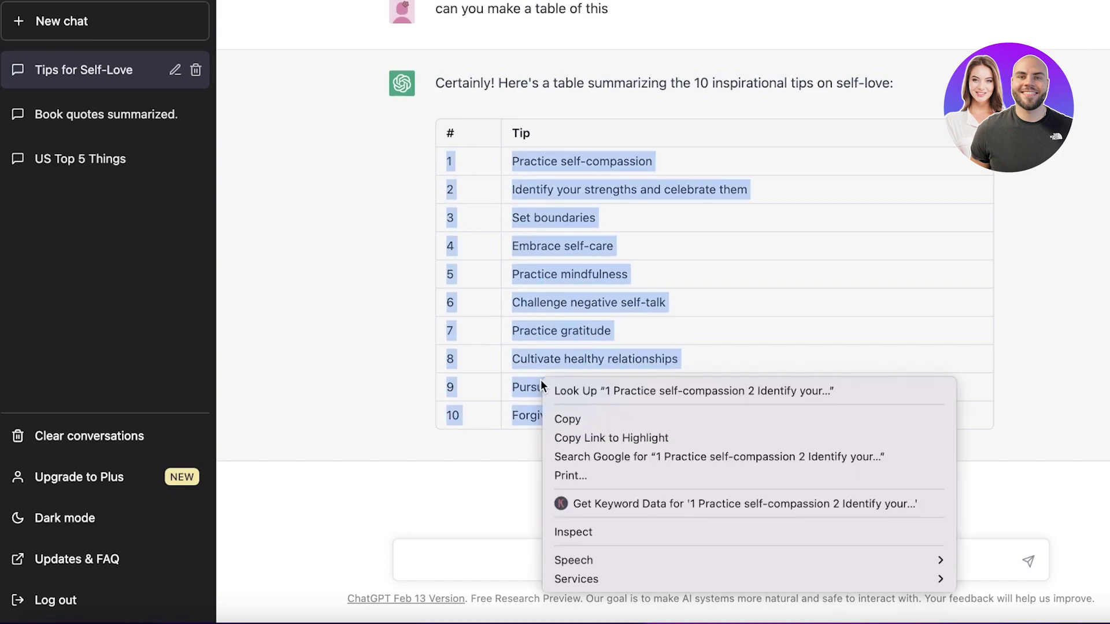
pyautogui.click(555, 419)
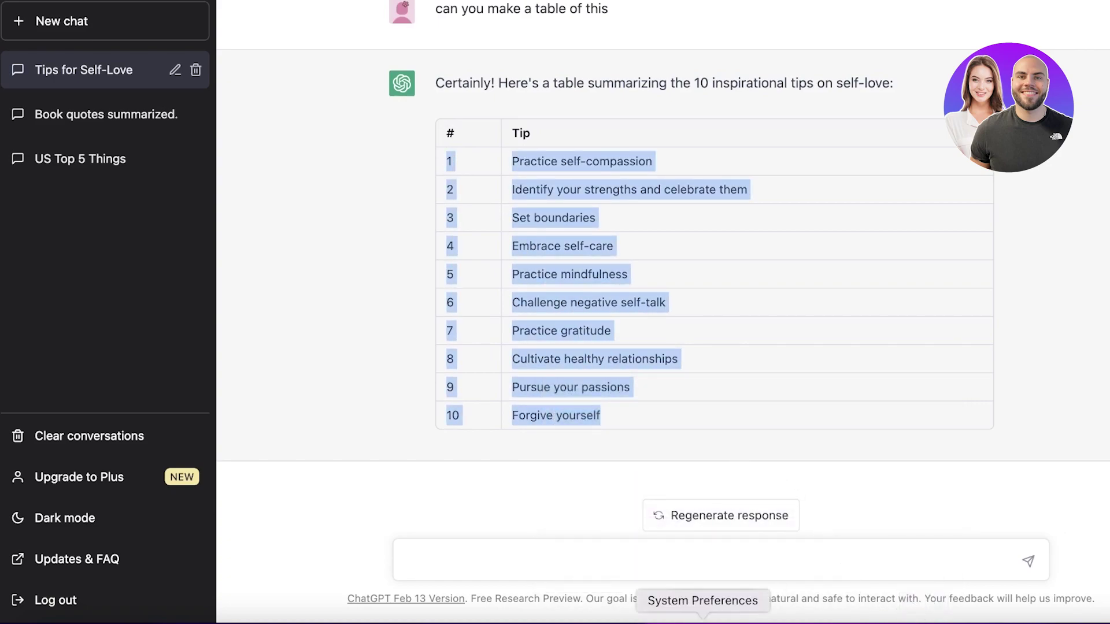
pyautogui.click(773, 617)
pyautogui.click(148, 94)
# - Paste the ChatGPT tips table into Sheet1 starting at cell A1
pyautogui.rightClick(152, 94)
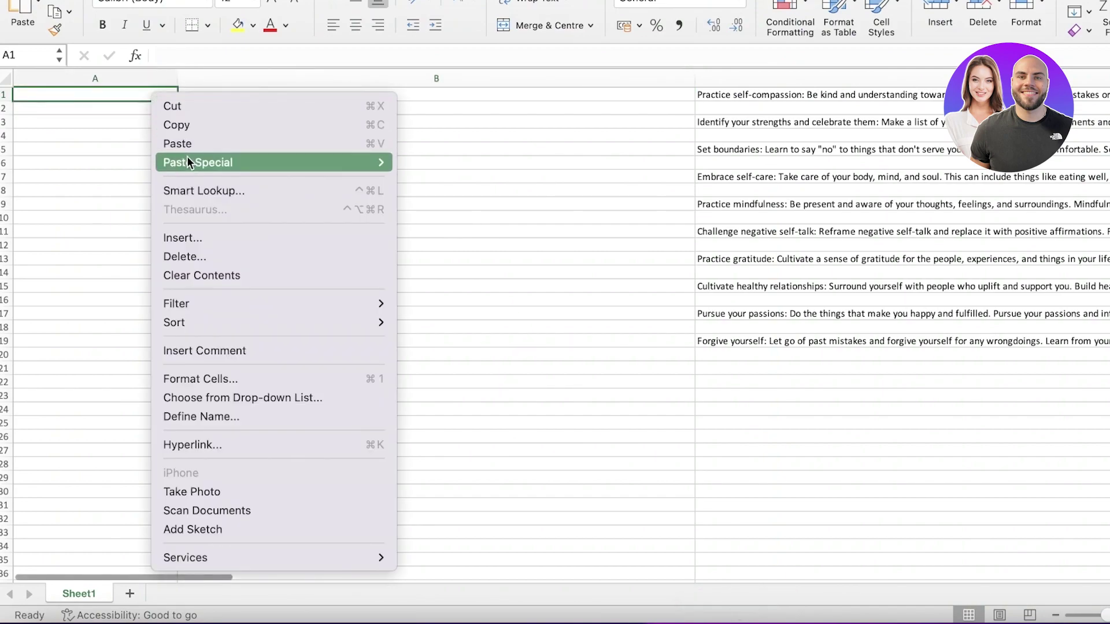
pyautogui.moveTo(190, 160)
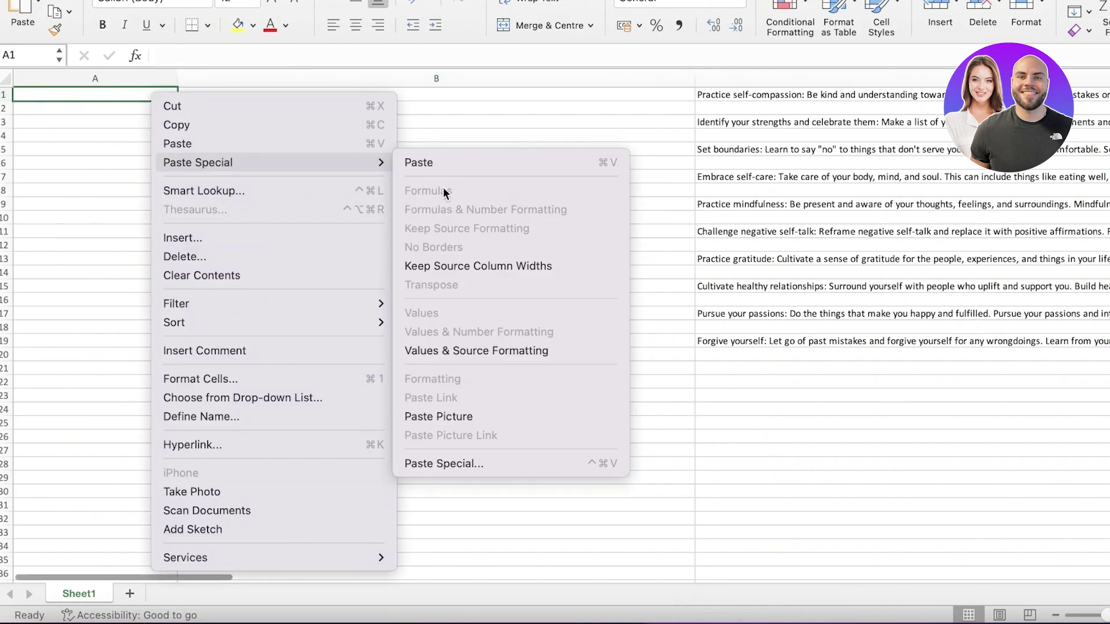
pyautogui.click(465, 265)
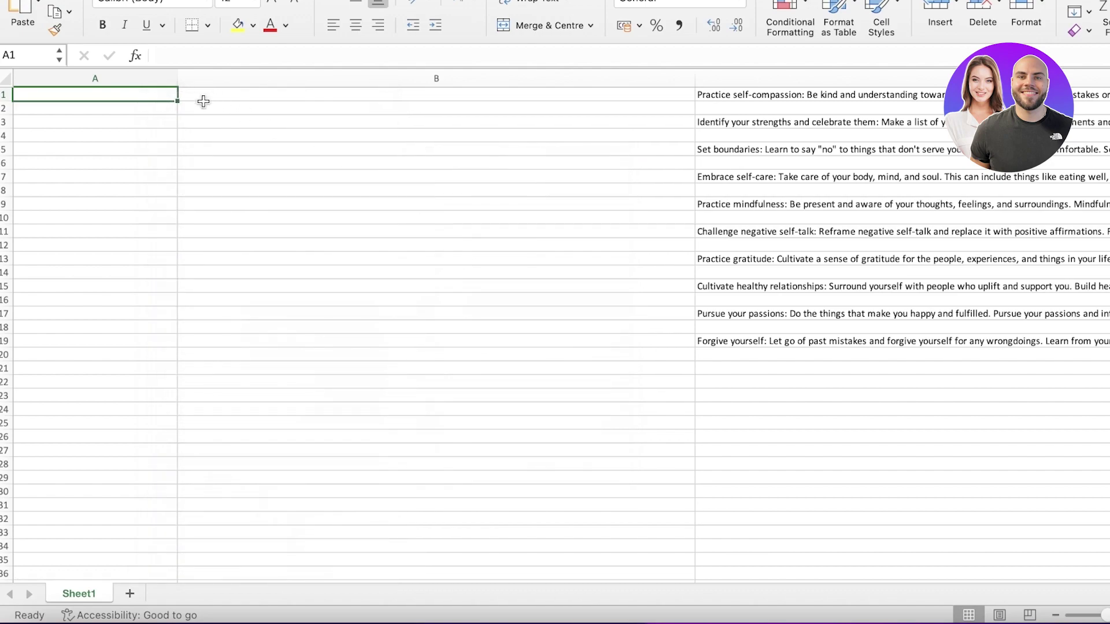
pyautogui.rightClick(138, 93)
pyautogui.moveTo(222, 165)
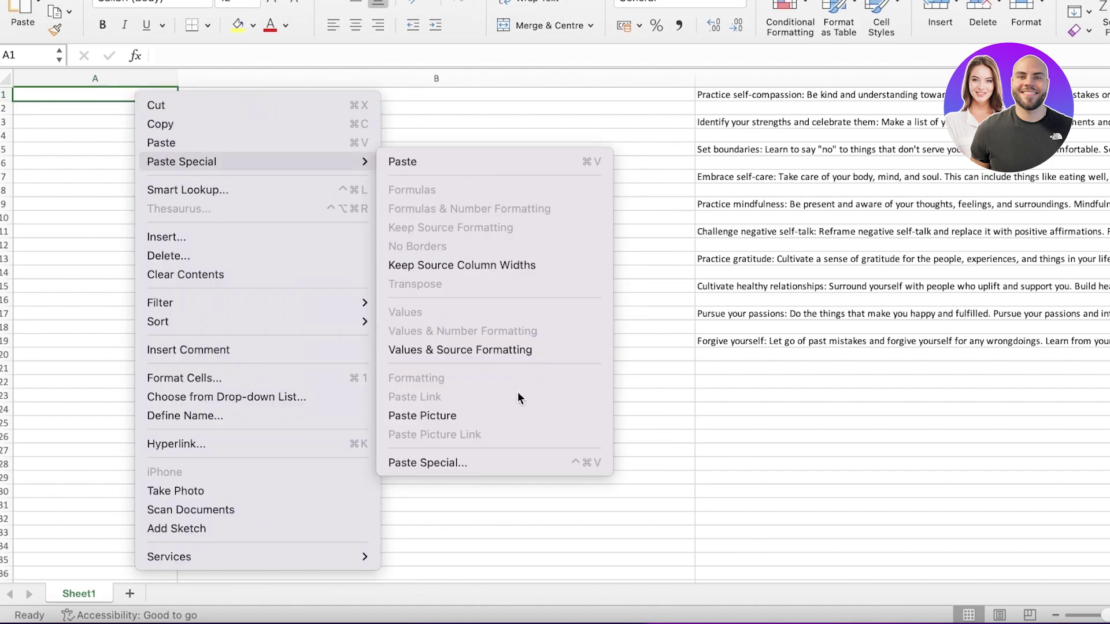
pyautogui.click(493, 462)
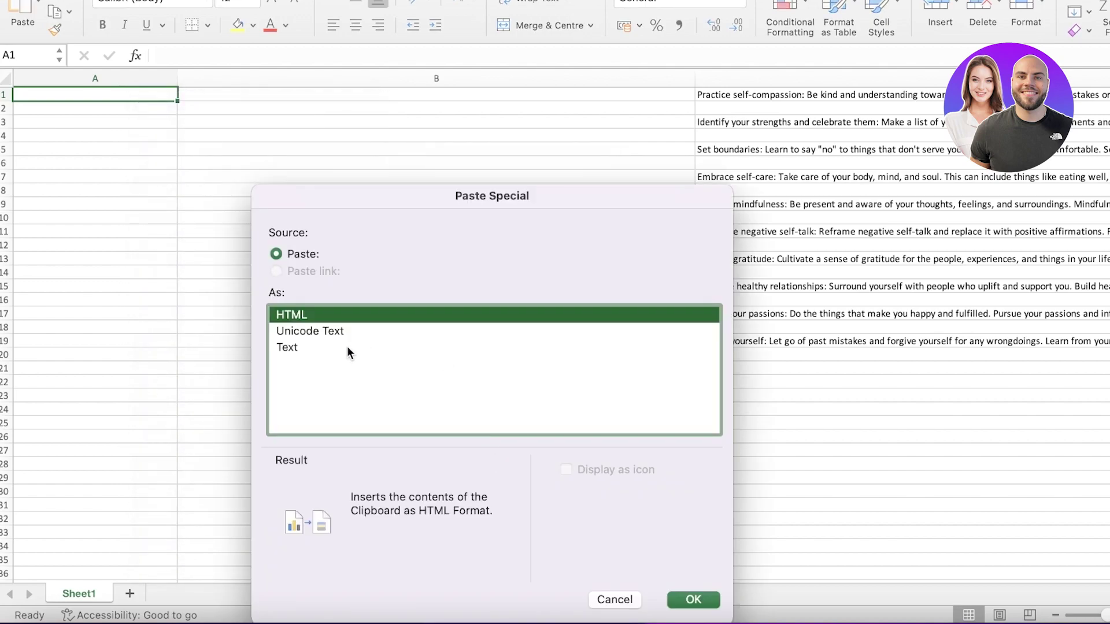
pyautogui.doubleClick(347, 346)
pyautogui.click(132, 286)
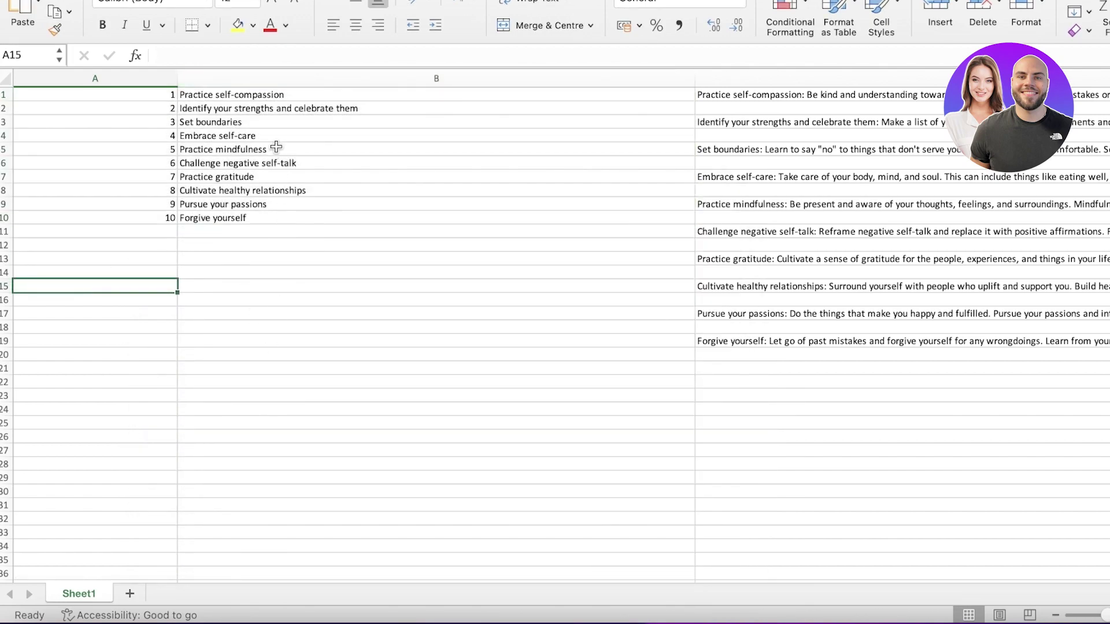
# - Narrow column B to fit the tip titles and select the numbered list A1:B10
pyautogui.click(270, 125)
pyautogui.click(338, 93)
pyautogui.press('Down')
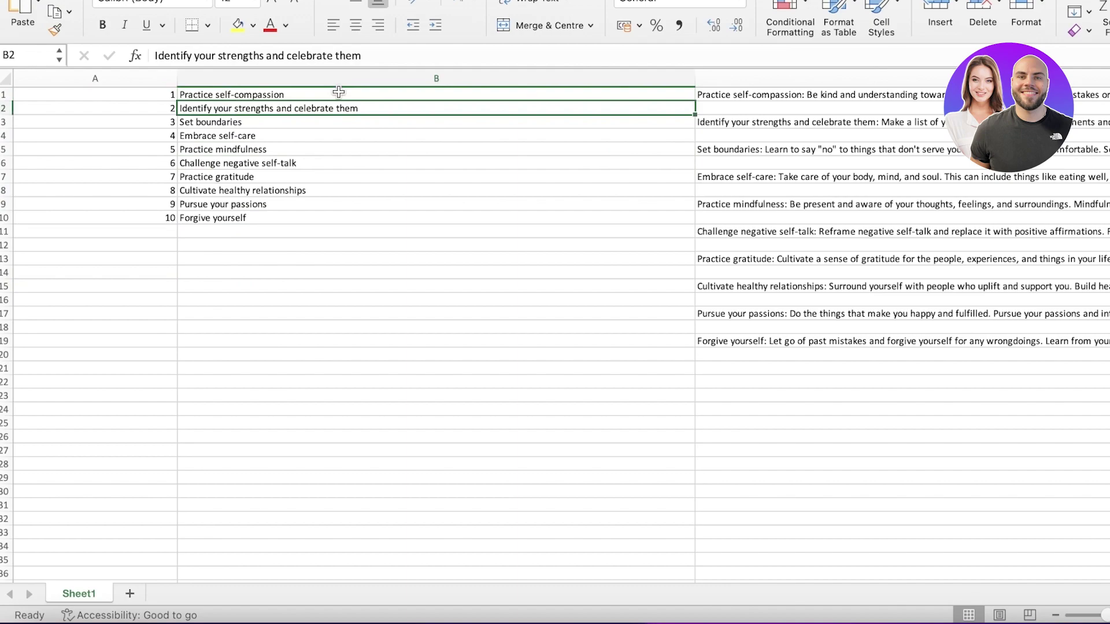
pyautogui.click(332, 94)
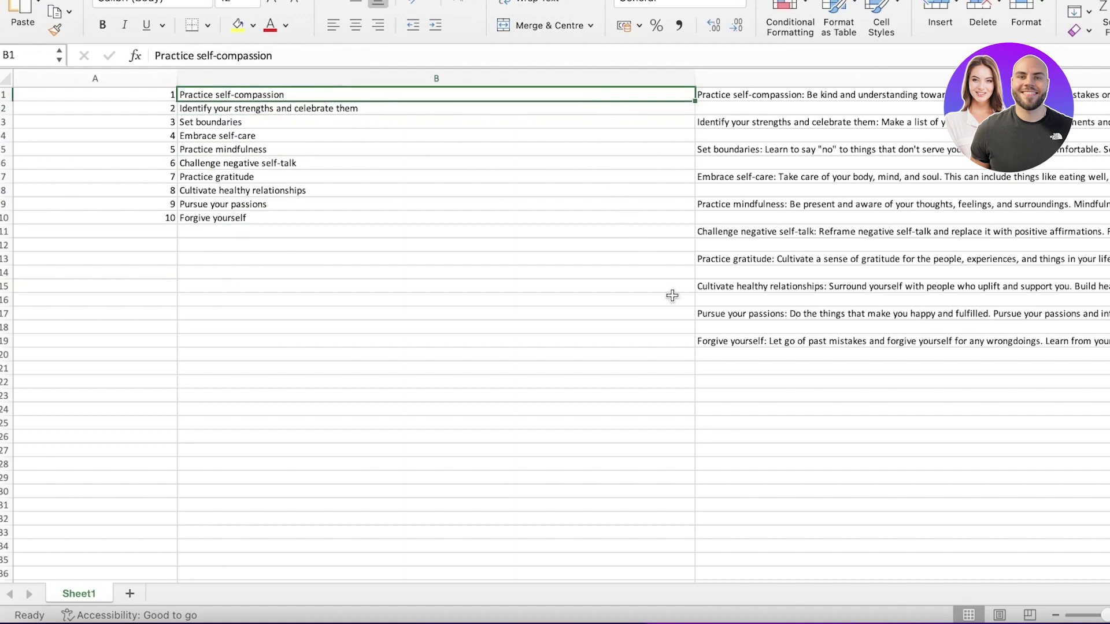
pyautogui.moveTo(698, 79); pyautogui.dragTo(445, 79)
pyautogui.moveTo(162, 95); pyautogui.dragTo(306, 218)
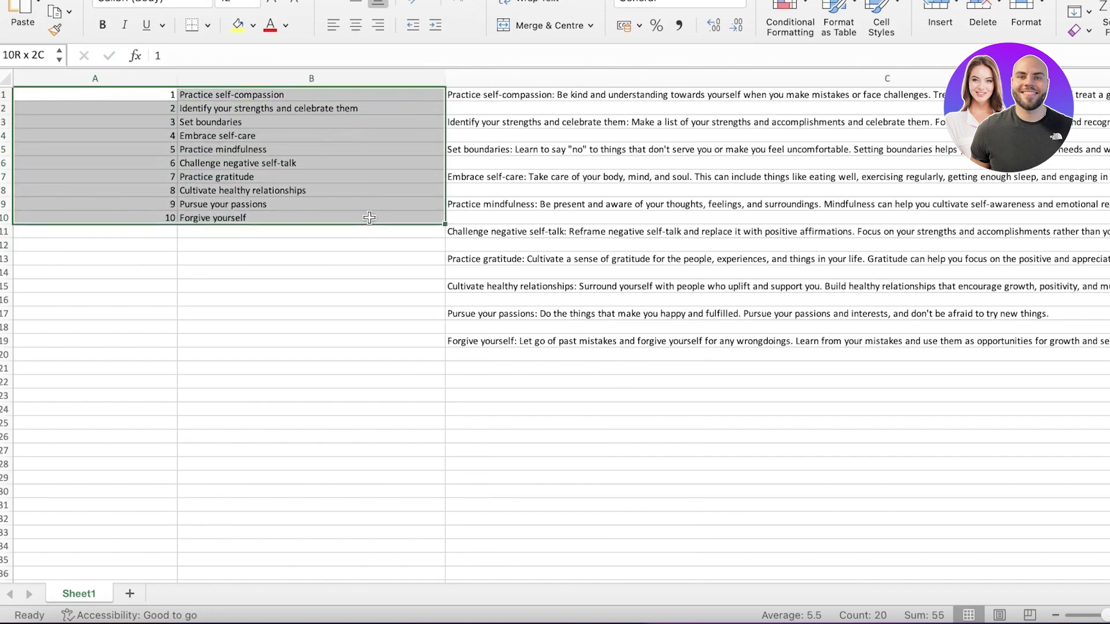
pyautogui.rightClick(354, 114)
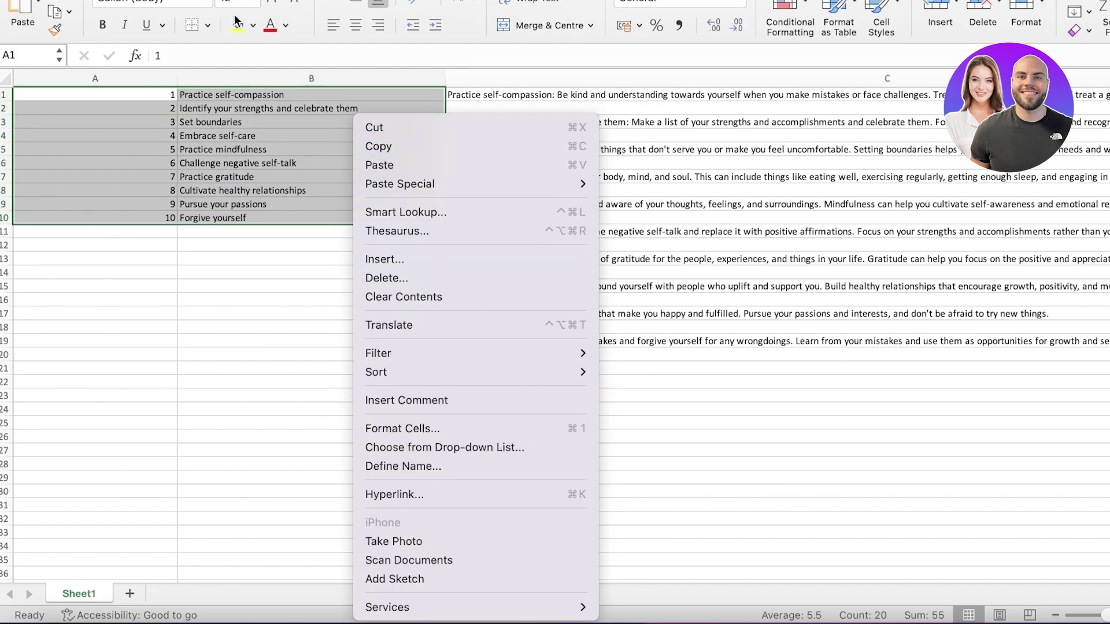
pyautogui.press('Escape')
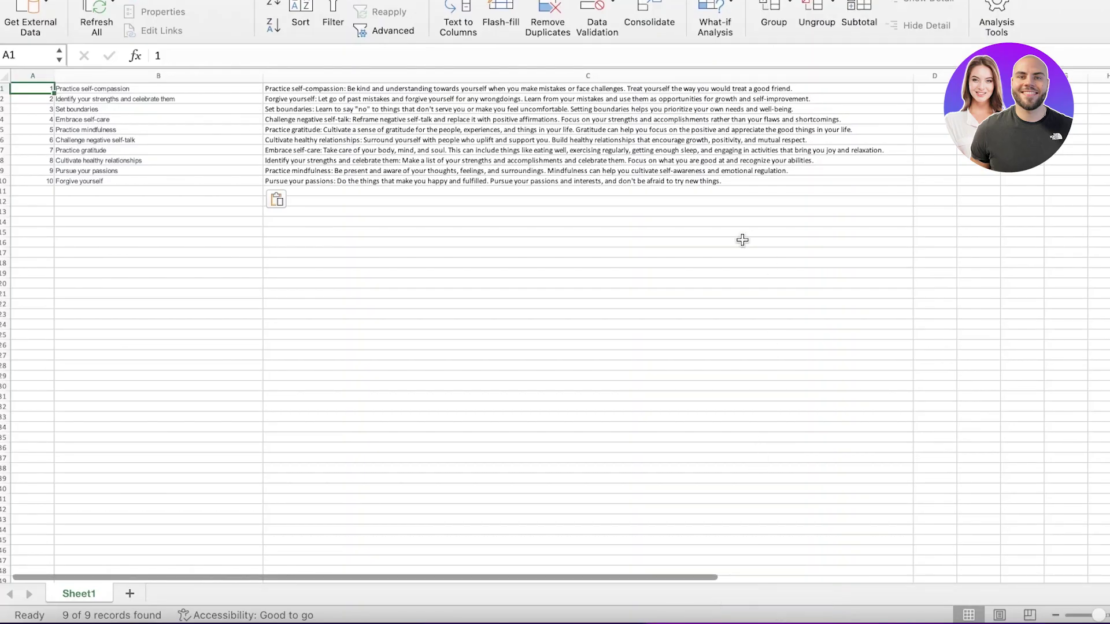
pyautogui.click(171, 89)
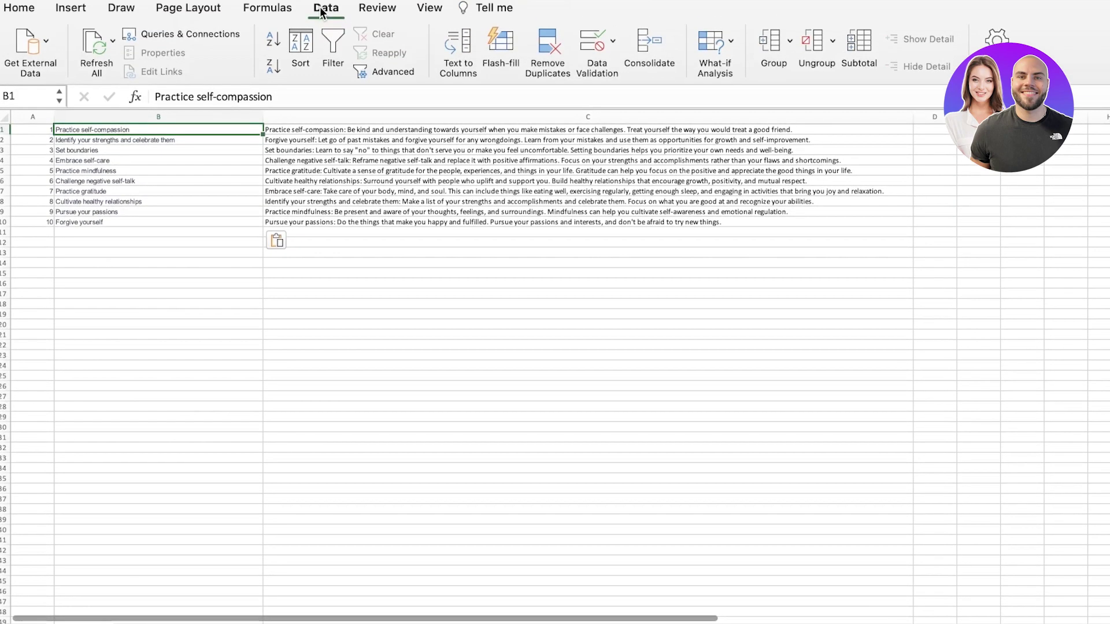
pyautogui.click(293, 51)
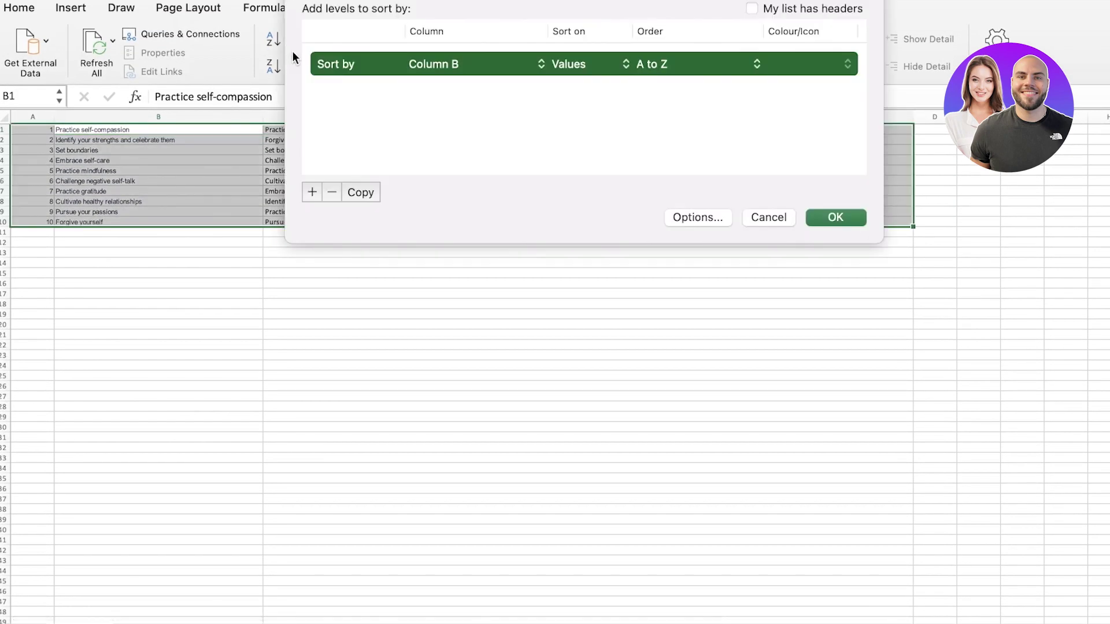
pyautogui.click(432, 68)
pyautogui.click(781, 219)
pyautogui.click(771, 219)
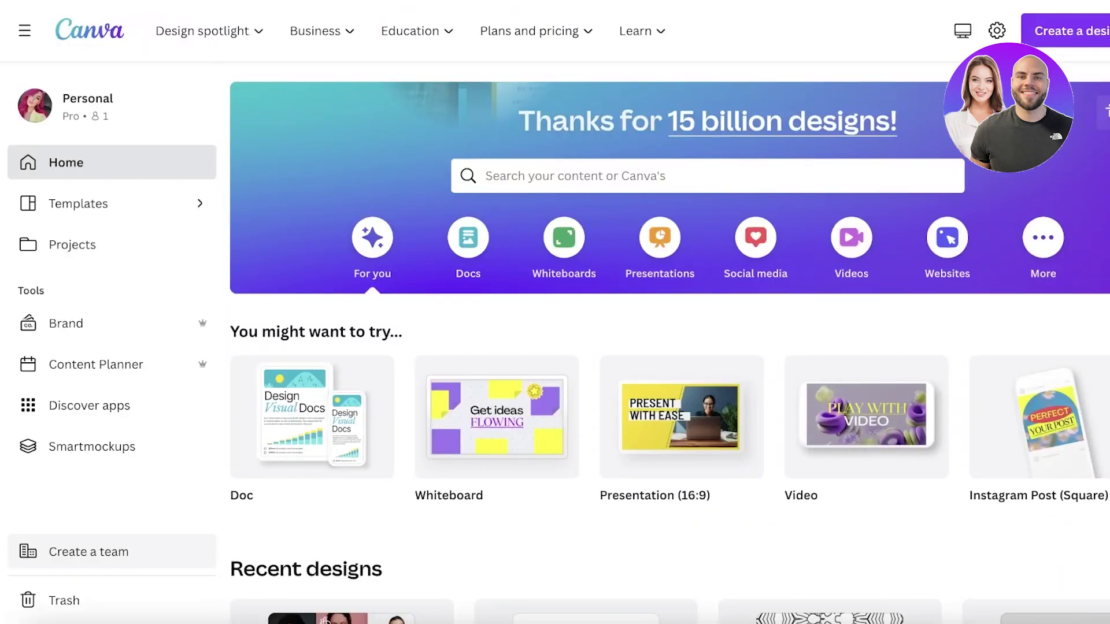
# - Search 'instagram post' and customize the Pastel Pink Gradient Quote template in the editor
pyautogui.click(579, 178)
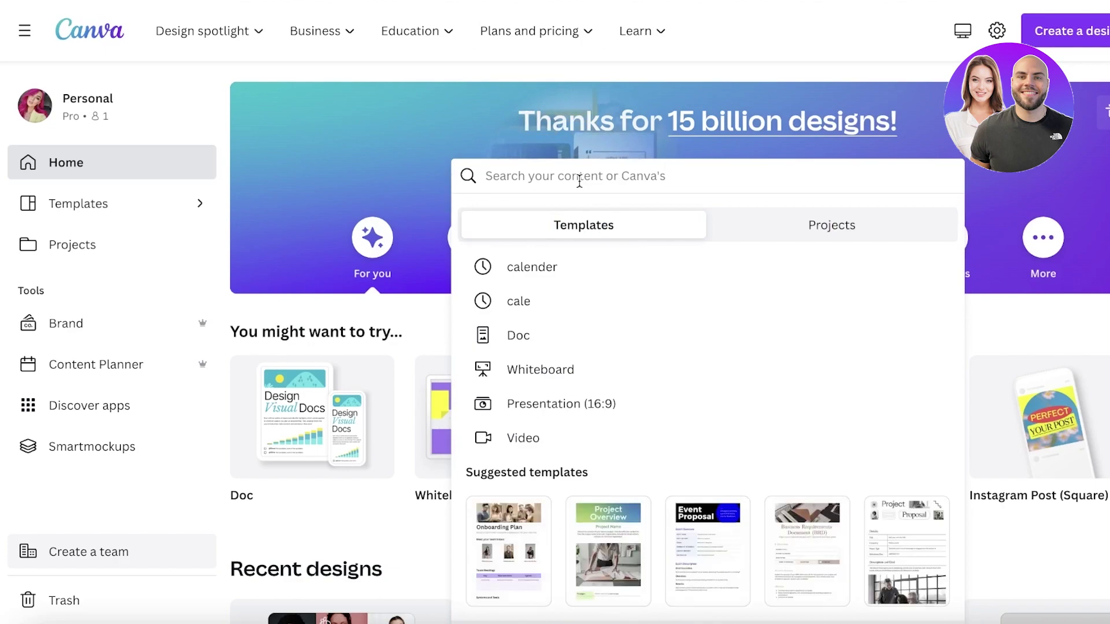
pyautogui.write('instagram post')
pyautogui.press('Return')
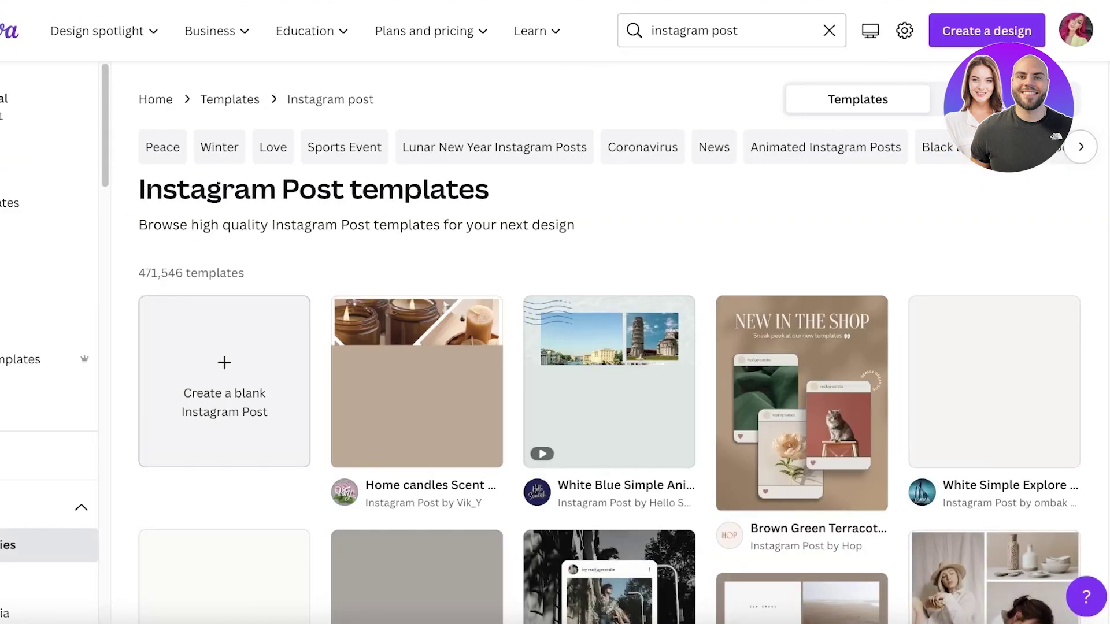
pyautogui.scroll(-2, 496, 288)
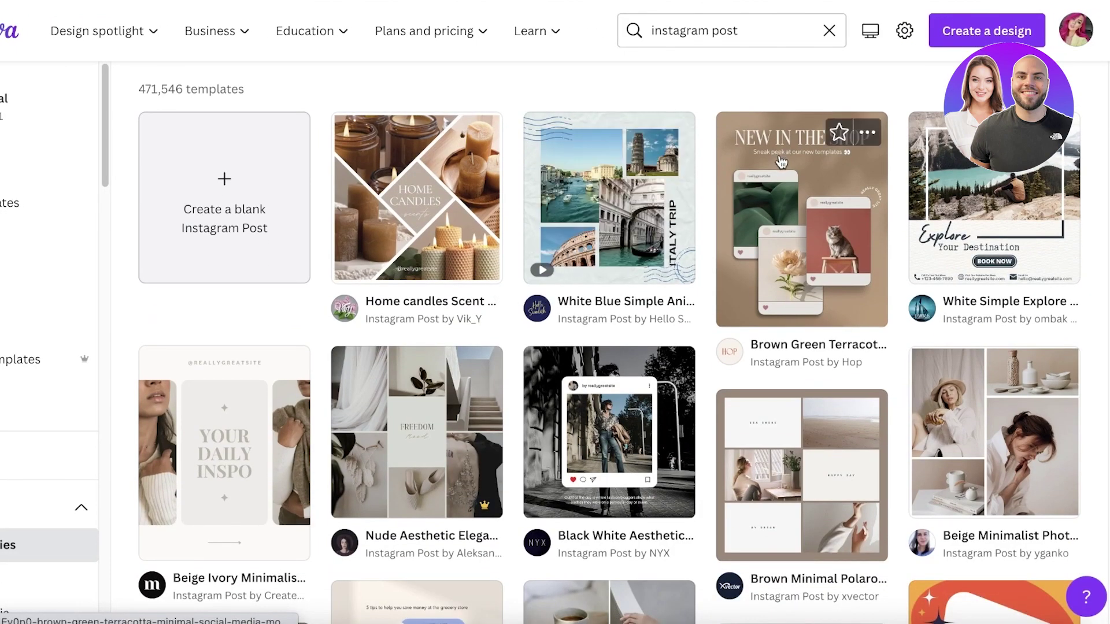
pyautogui.scroll(-8, 548, 334)
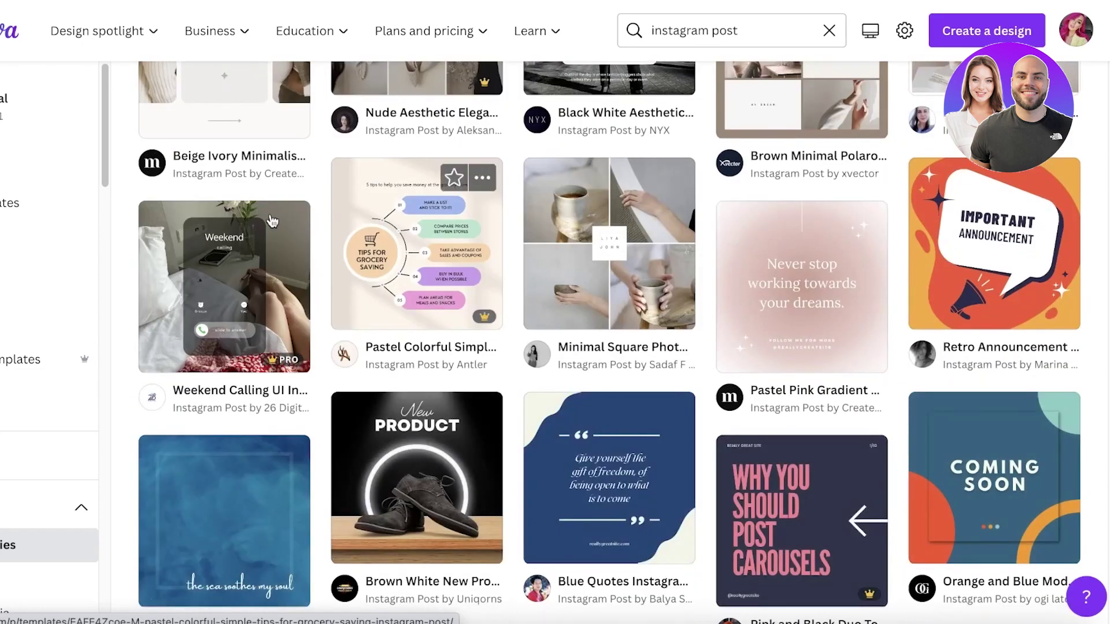
pyautogui.scroll(-1, 548, 334)
pyautogui.click(812, 163)
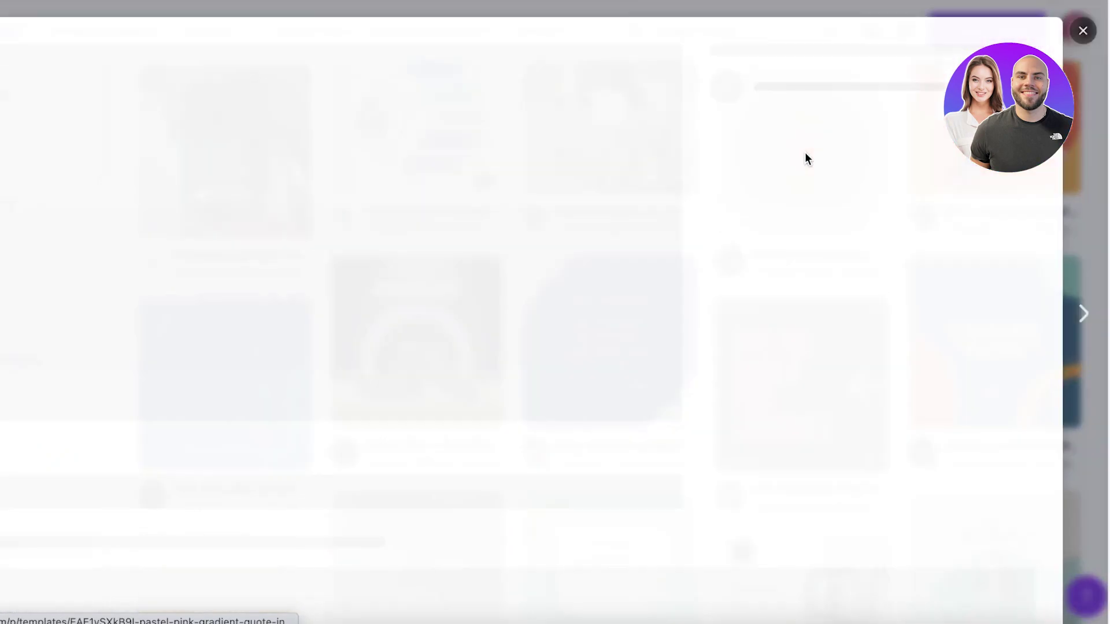
pyautogui.click(872, 197)
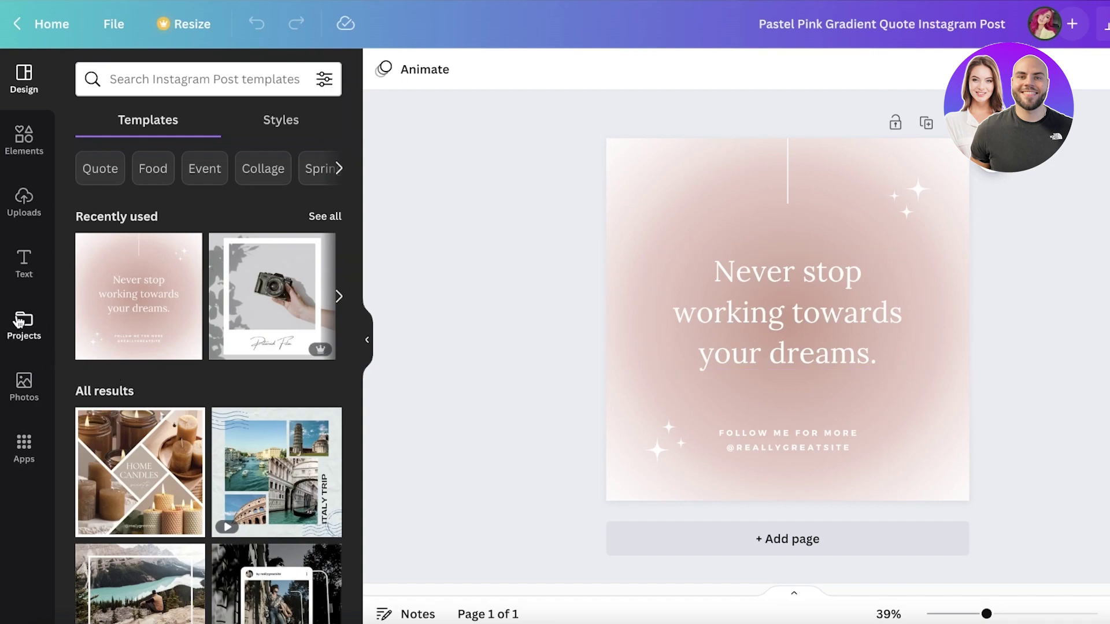
# - Launch Bulk create from the Apps panel and choose manual data entry
pyautogui.click(11, 458)
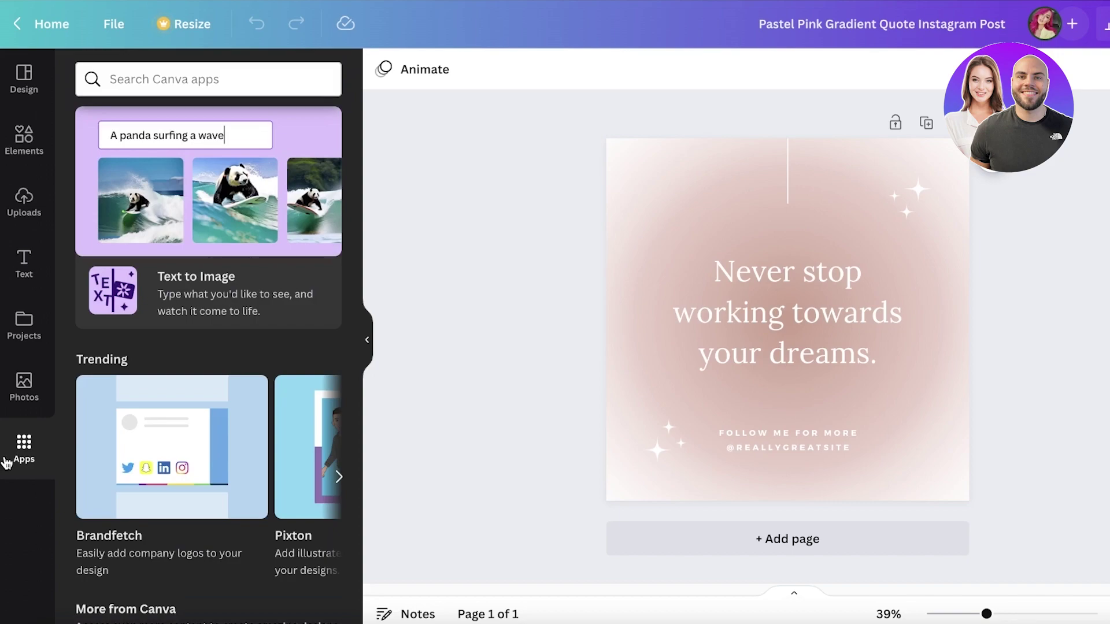
pyautogui.scroll(-5, 292, 247)
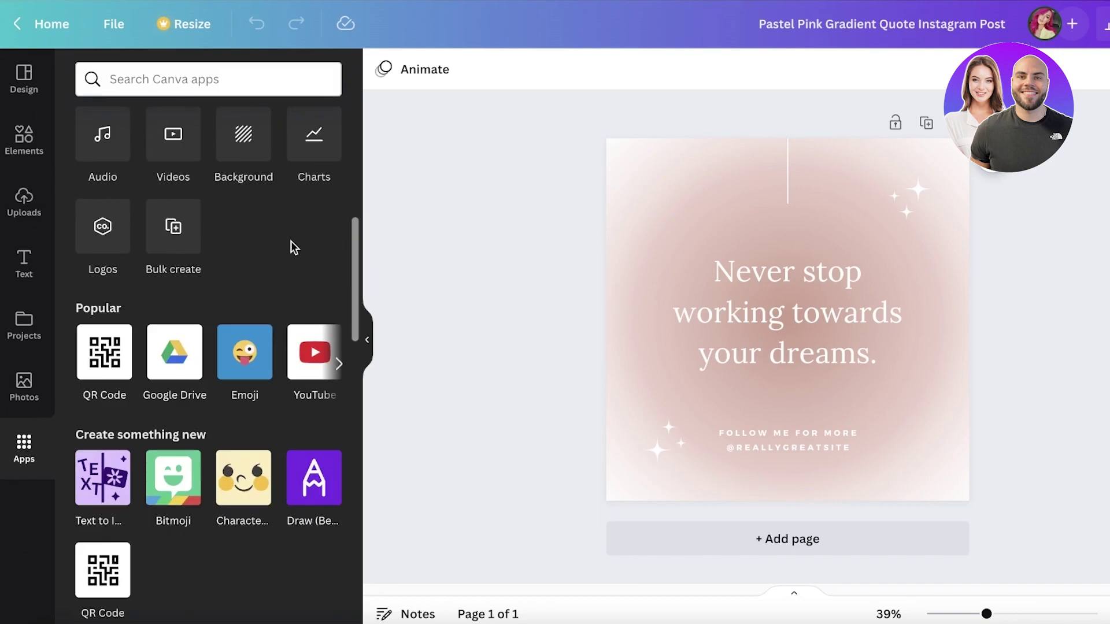
pyautogui.scroll(2, 174, 257)
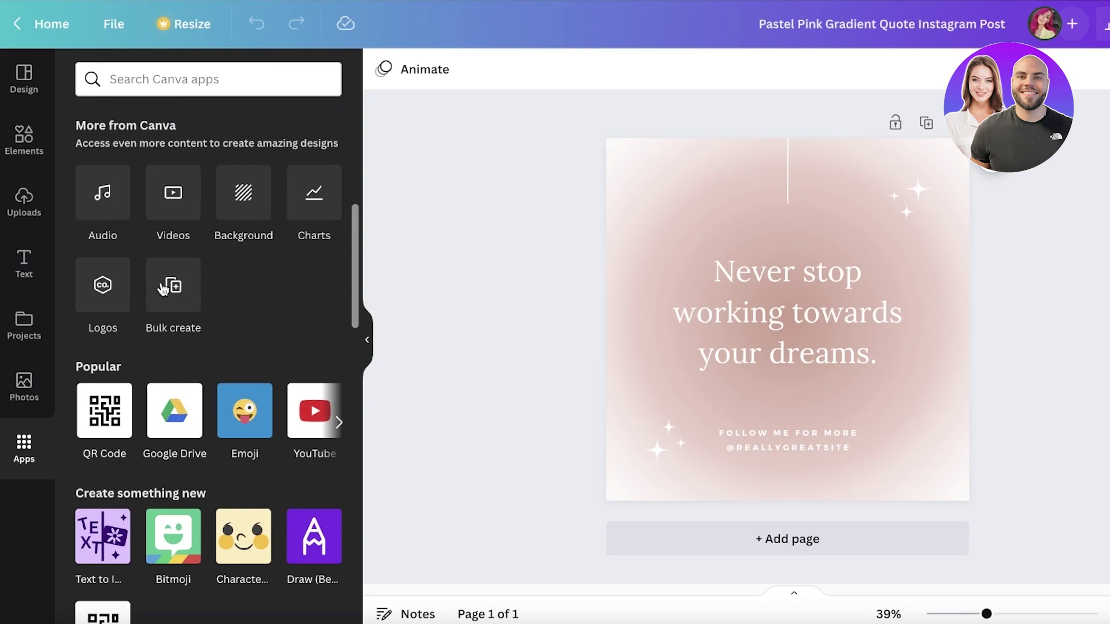
pyautogui.click(164, 288)
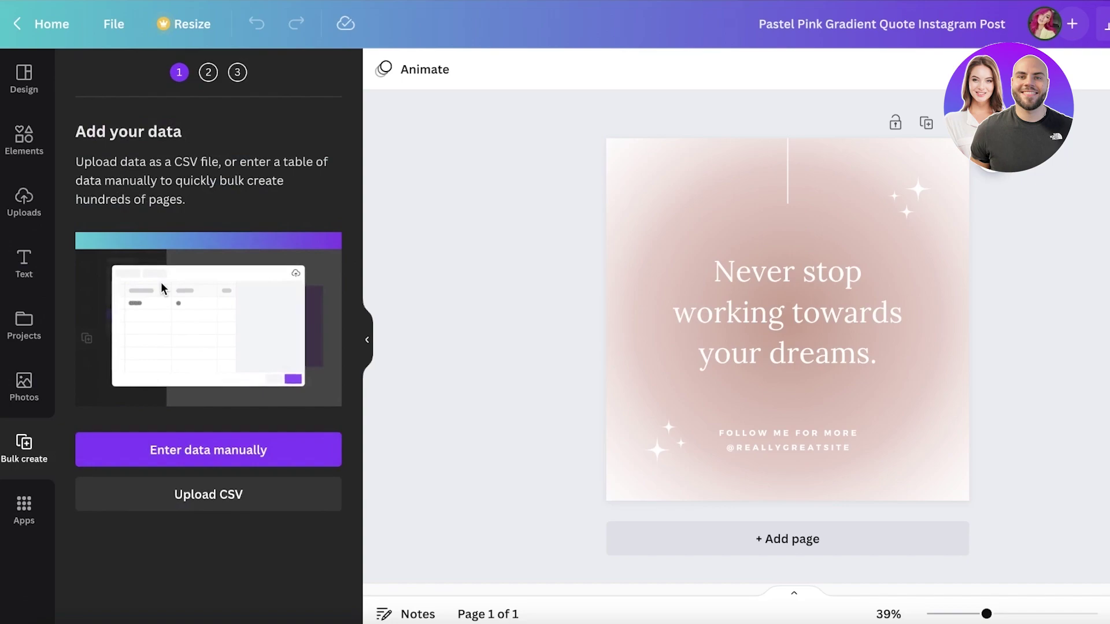
pyautogui.click(160, 456)
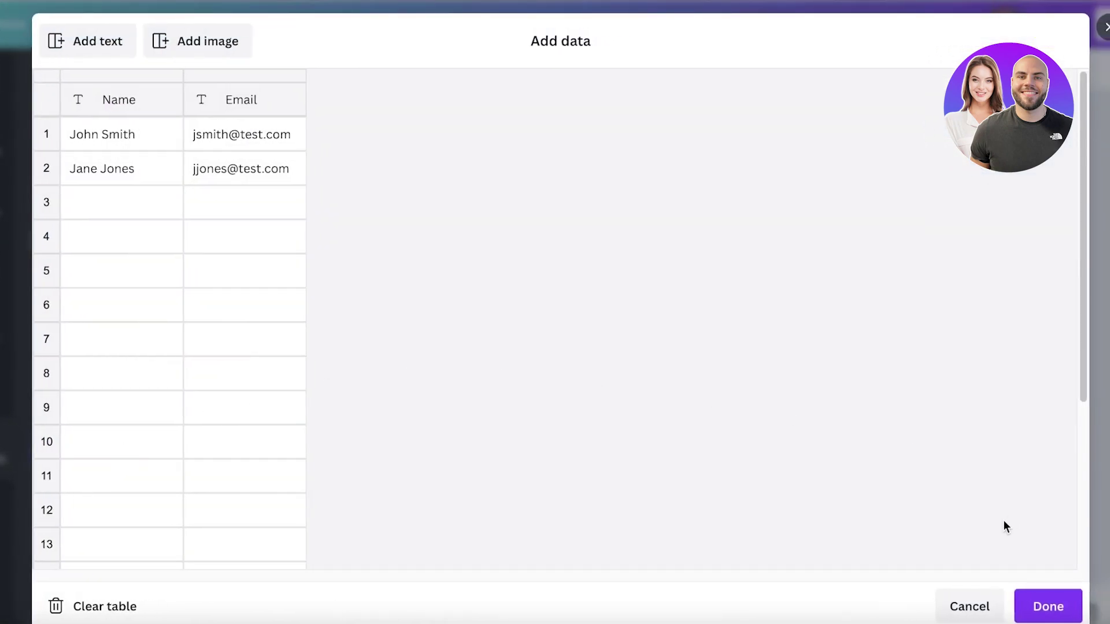
# - Clear the sample rows and copy the tip titles and descriptions B1:C10 from Excel
pyautogui.click(154, 141)
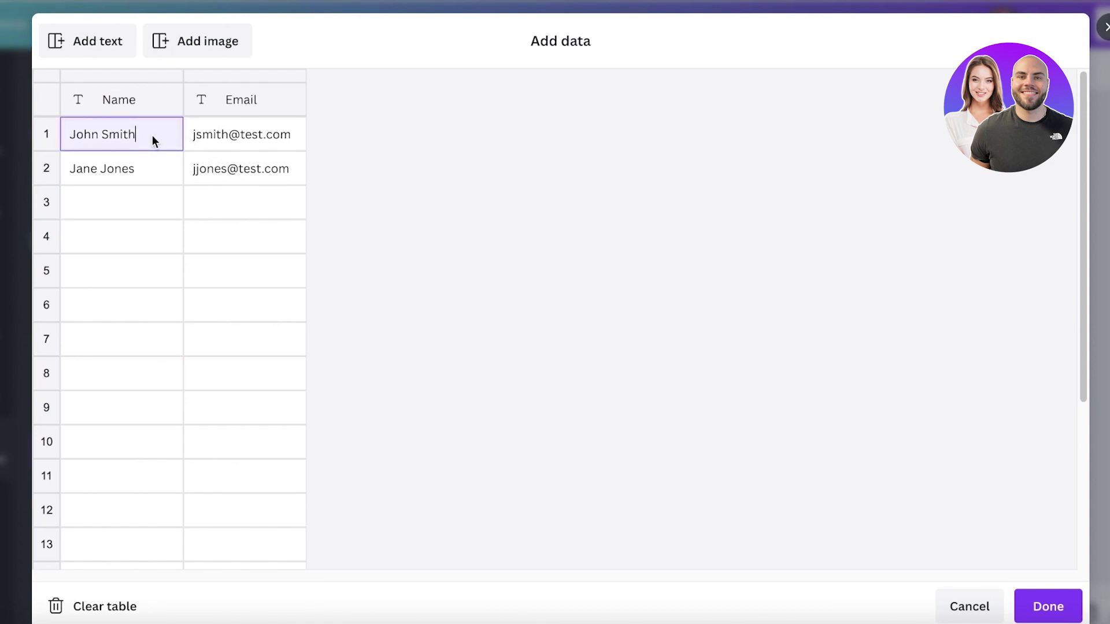
pyautogui.click(93, 606)
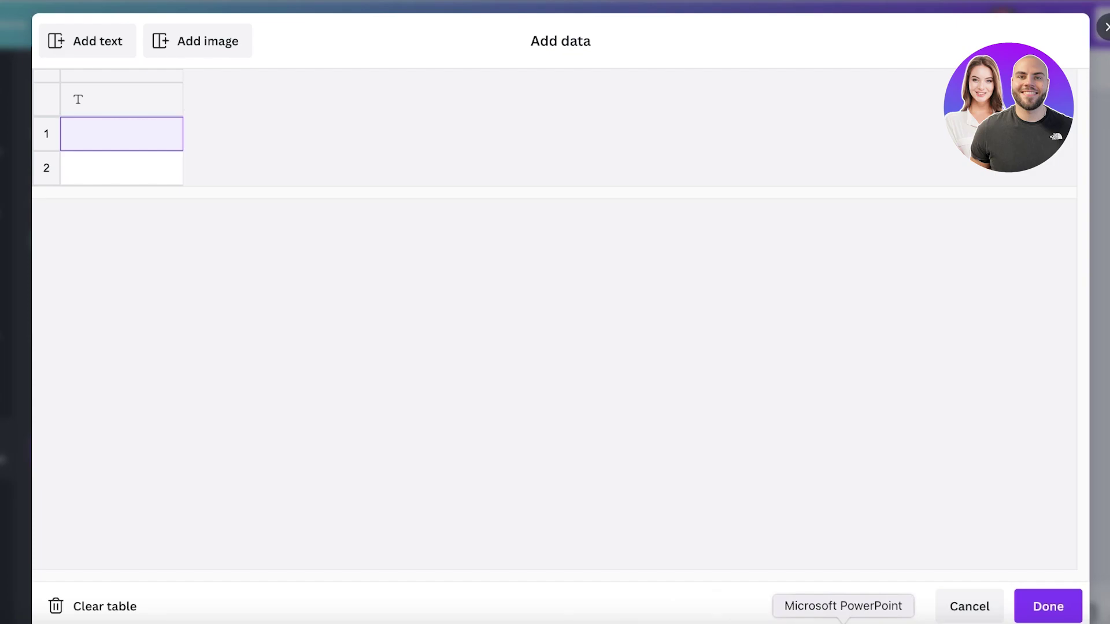
pyautogui.click(733, 621)
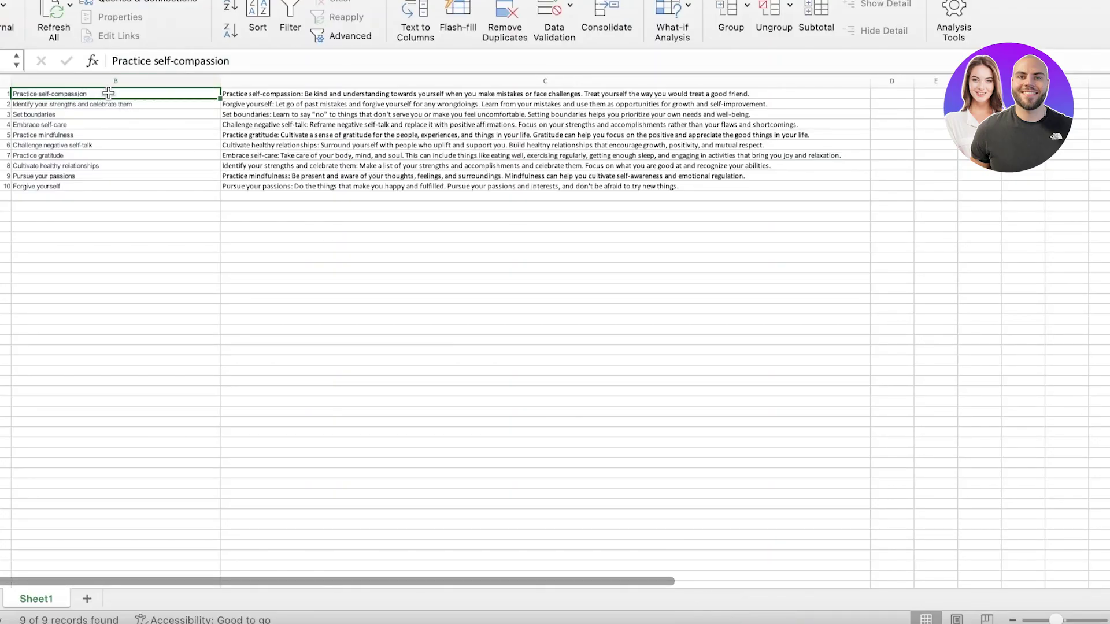
pyautogui.moveTo(108, 93); pyautogui.dragTo(396, 184)
pyautogui.rightClick(388, 158)
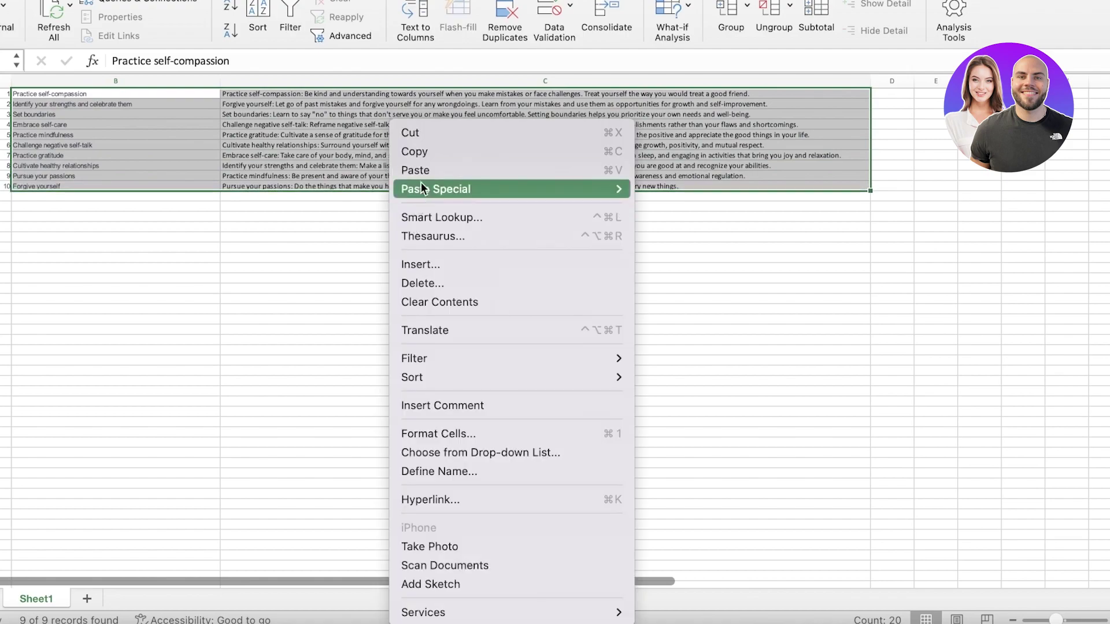
pyautogui.click(426, 153)
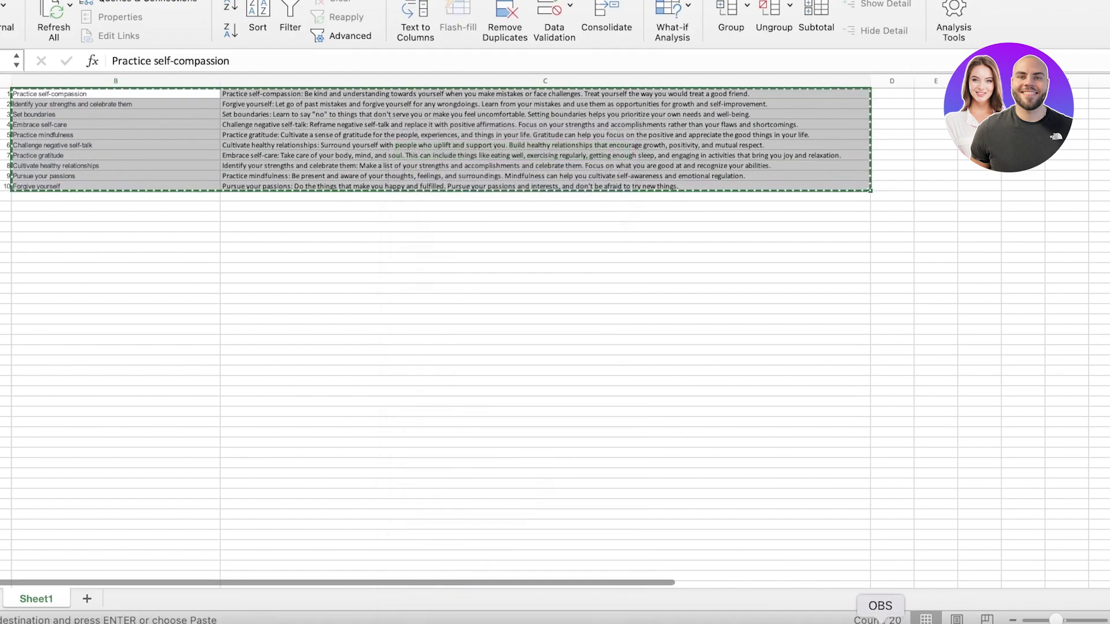
# - Paste the copied tips into Canva's data table, inspect the rows, then clear it again
pyautogui.click(953, 621)
pyautogui.rightClick(114, 132)
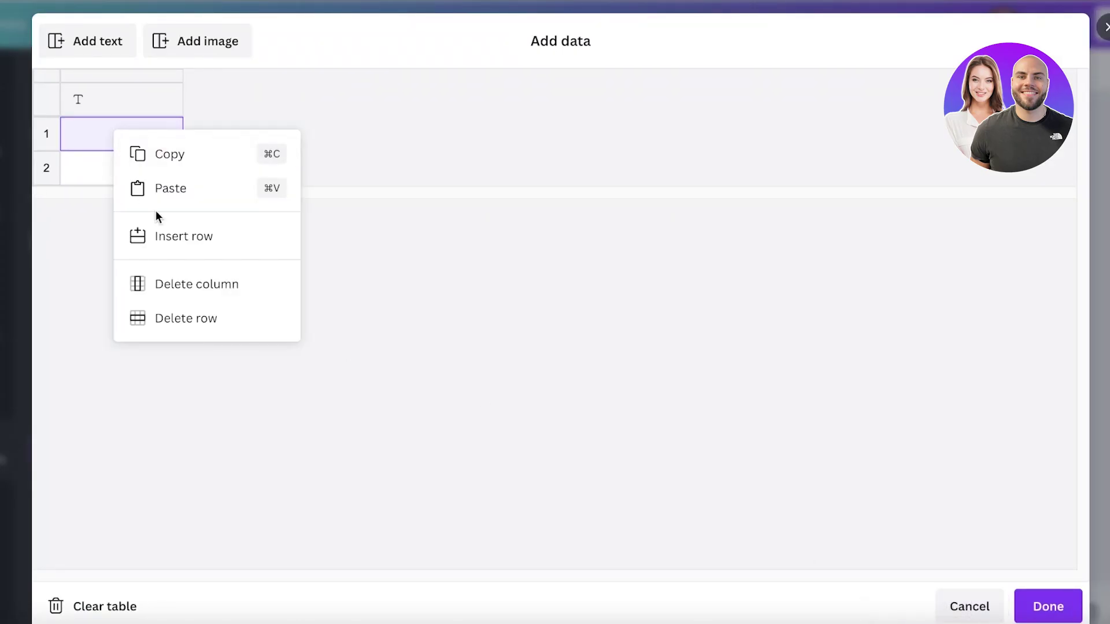
pyautogui.click(161, 191)
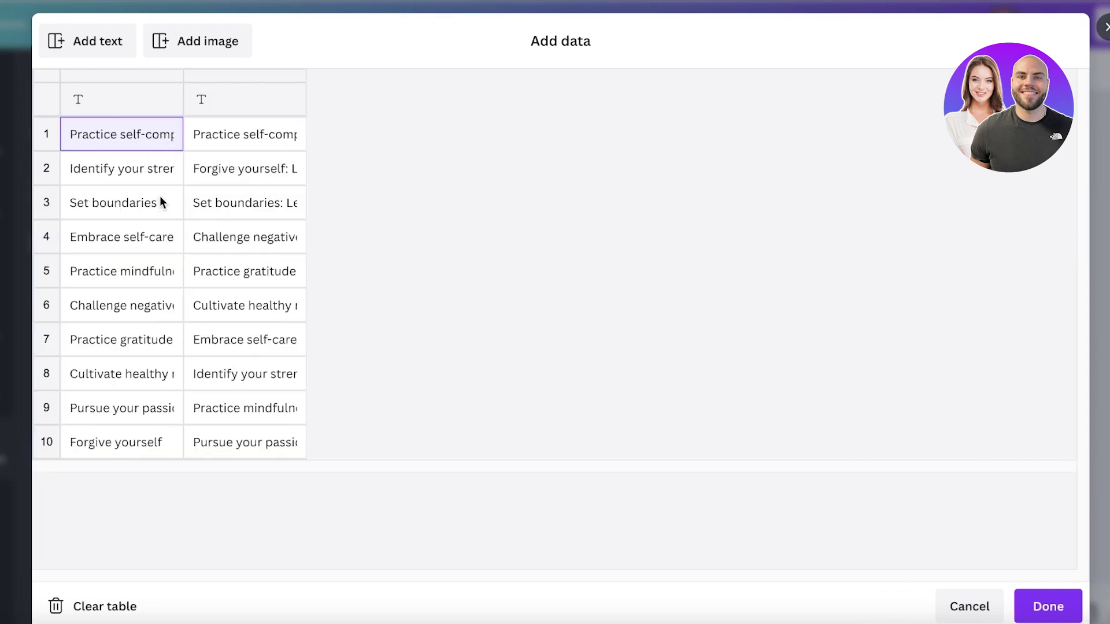
pyautogui.click(192, 86)
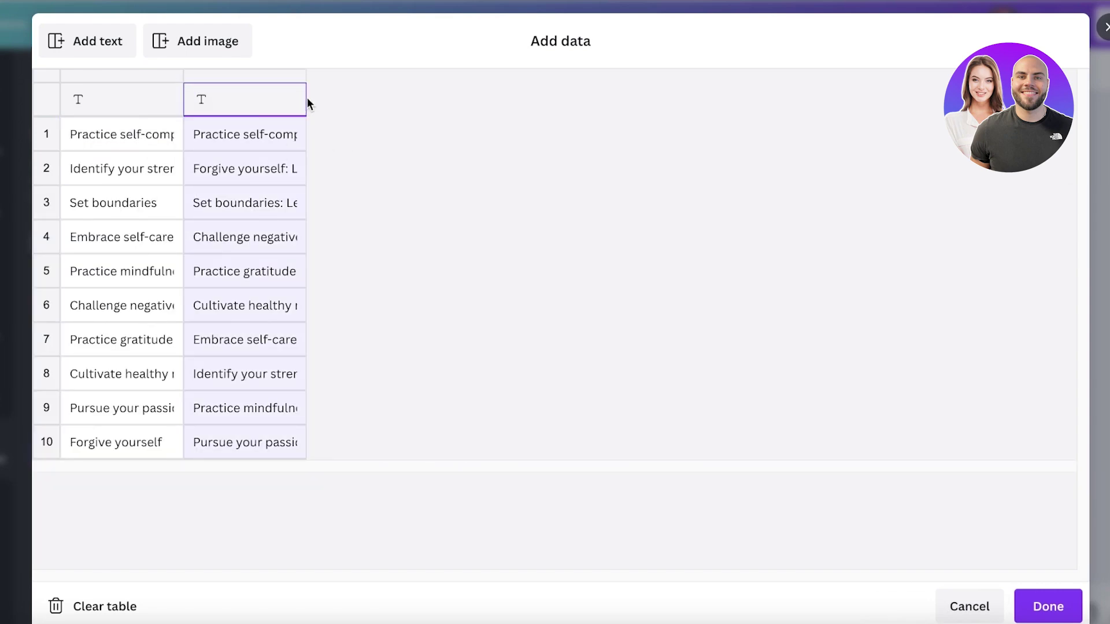
pyautogui.click(155, 111)
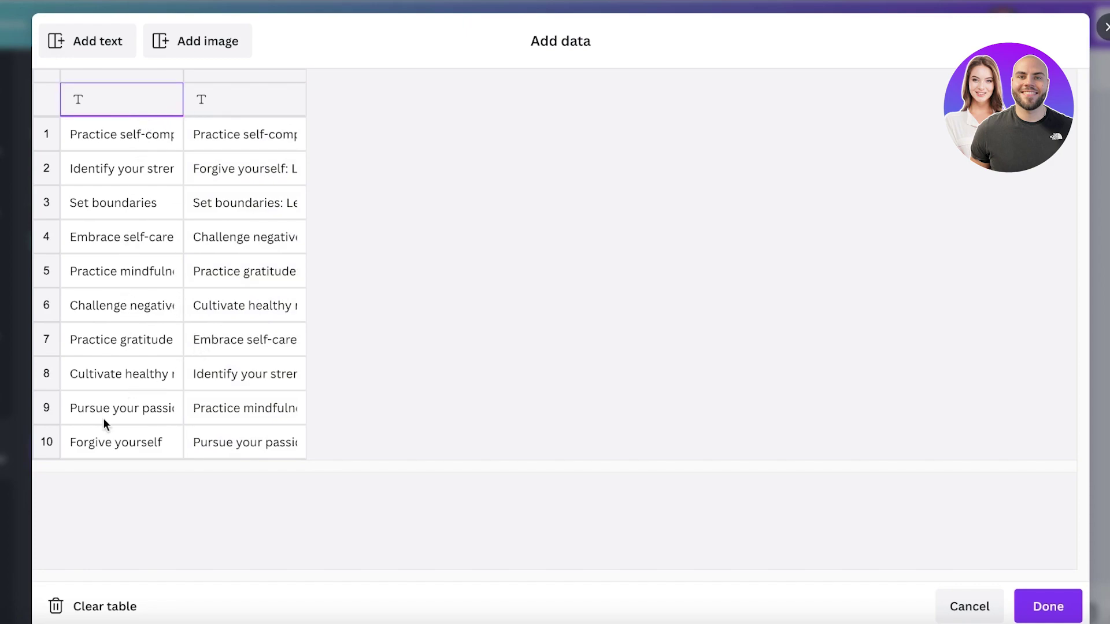
pyautogui.click(130, 134)
pyautogui.click(123, 403)
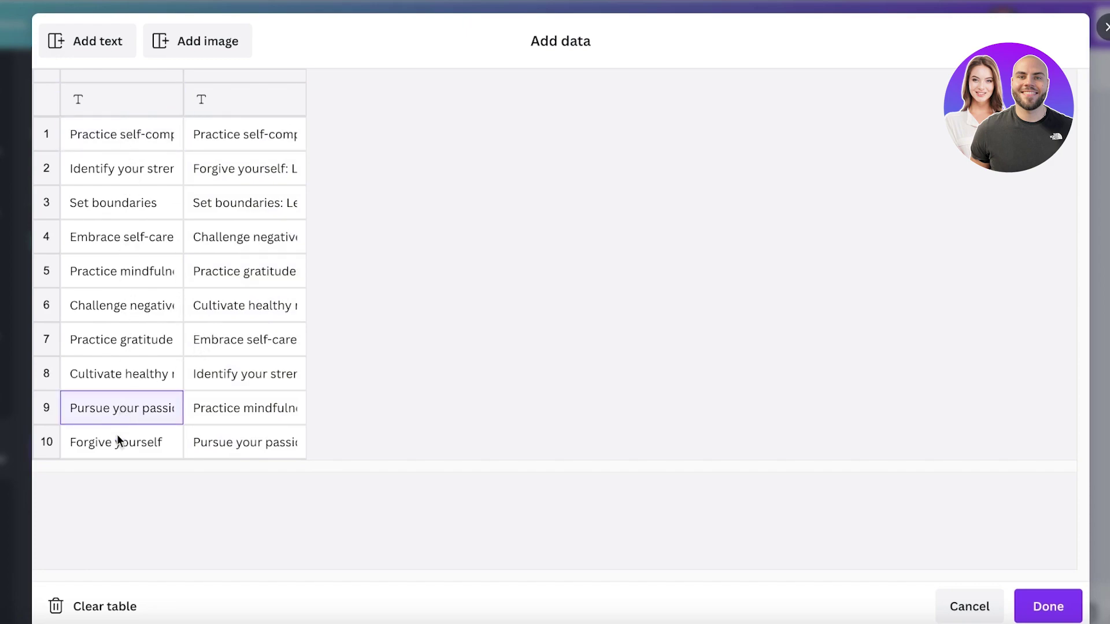
pyautogui.click(93, 601)
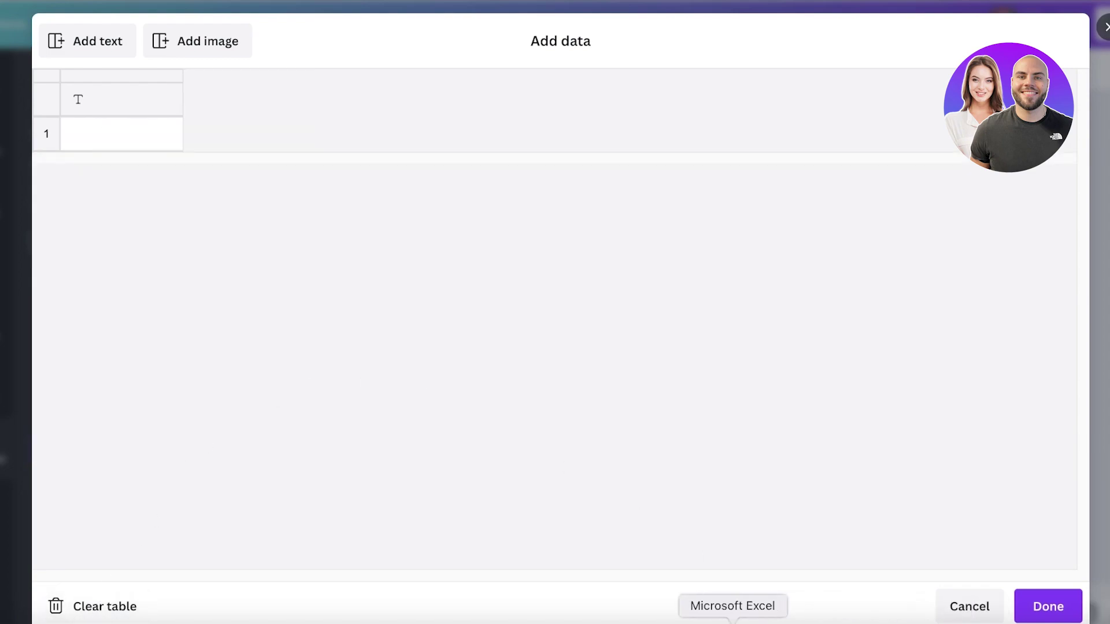
# - Copy the ten descriptions in C1:C10 and paste them into the first cell of Canva's table
pyautogui.click(733, 622)
pyautogui.click(137, 186)
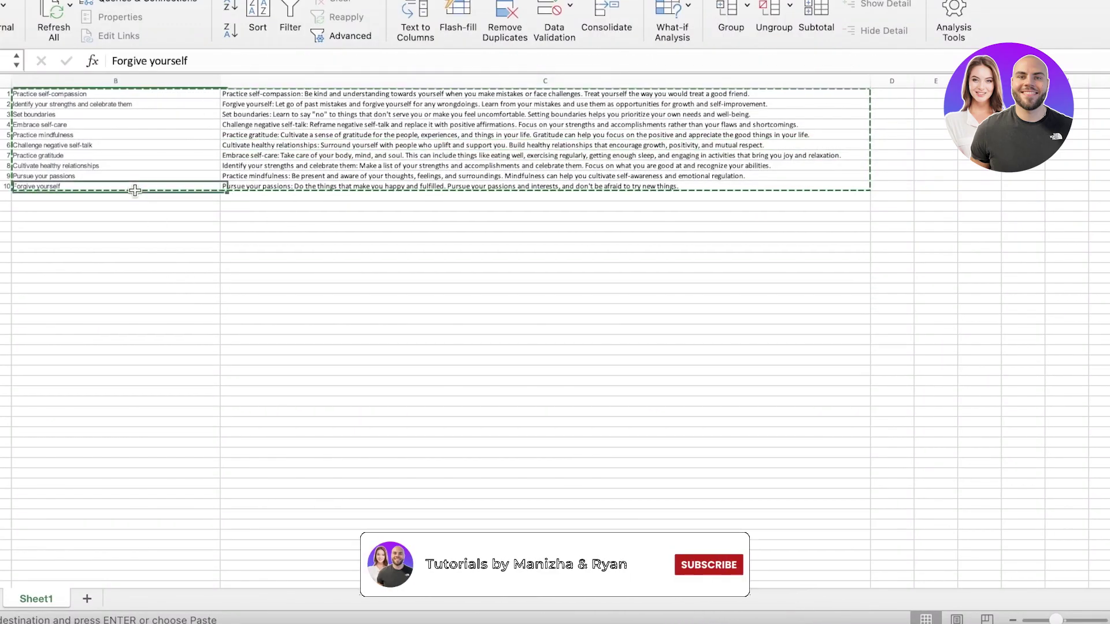
pyautogui.click(171, 124)
pyautogui.click(657, 268)
pyautogui.click(242, 93)
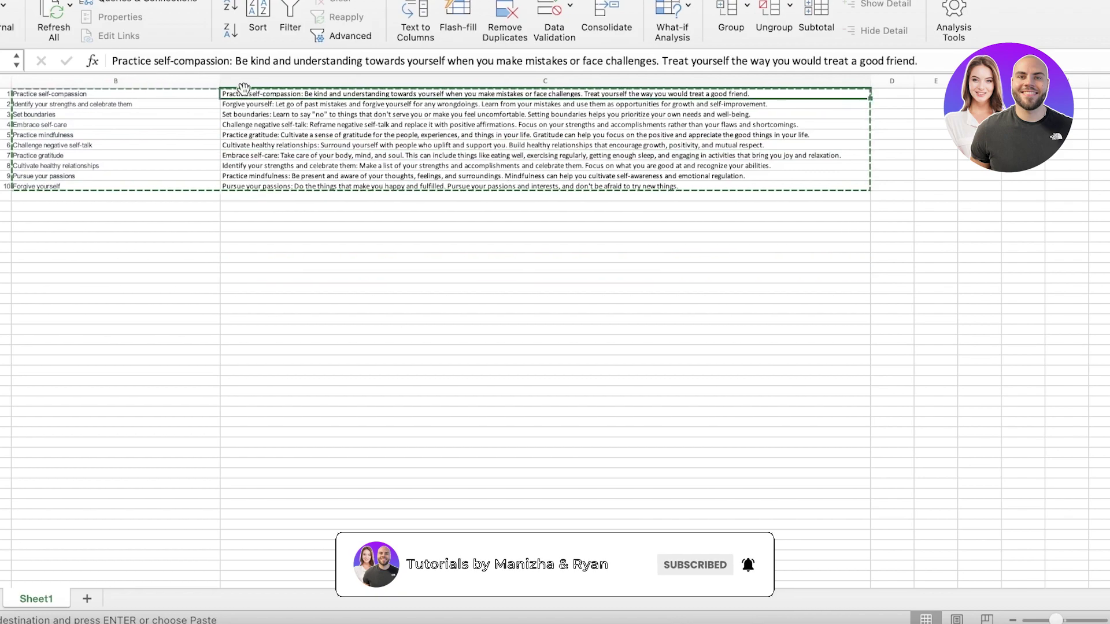
pyautogui.moveTo(242, 94); pyautogui.dragTo(283, 186)
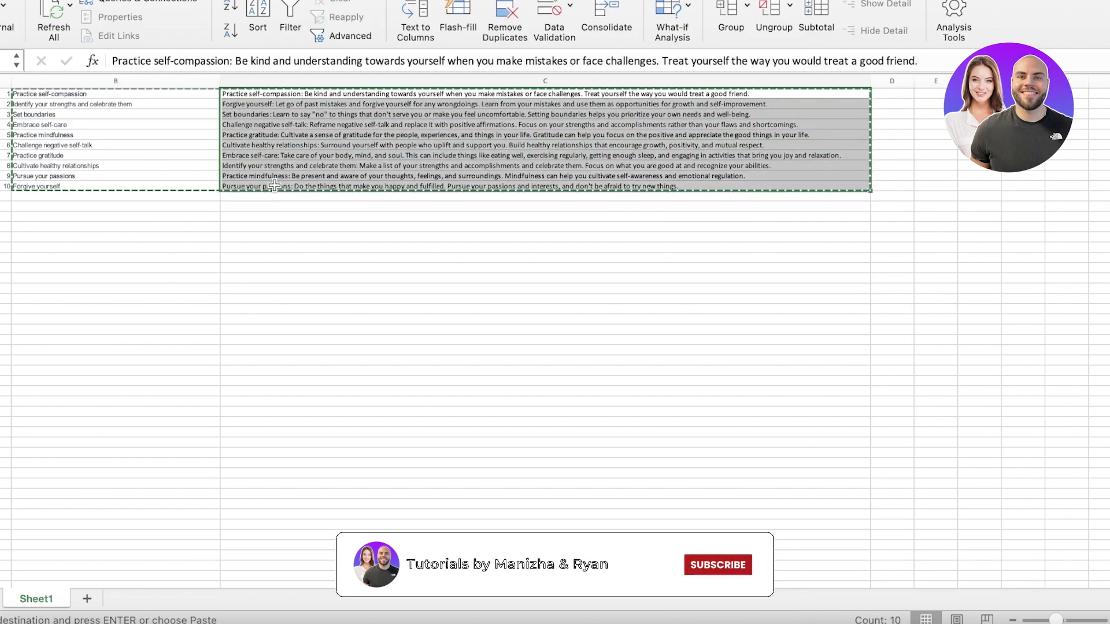
pyautogui.rightClick(283, 173)
pyautogui.click(311, 151)
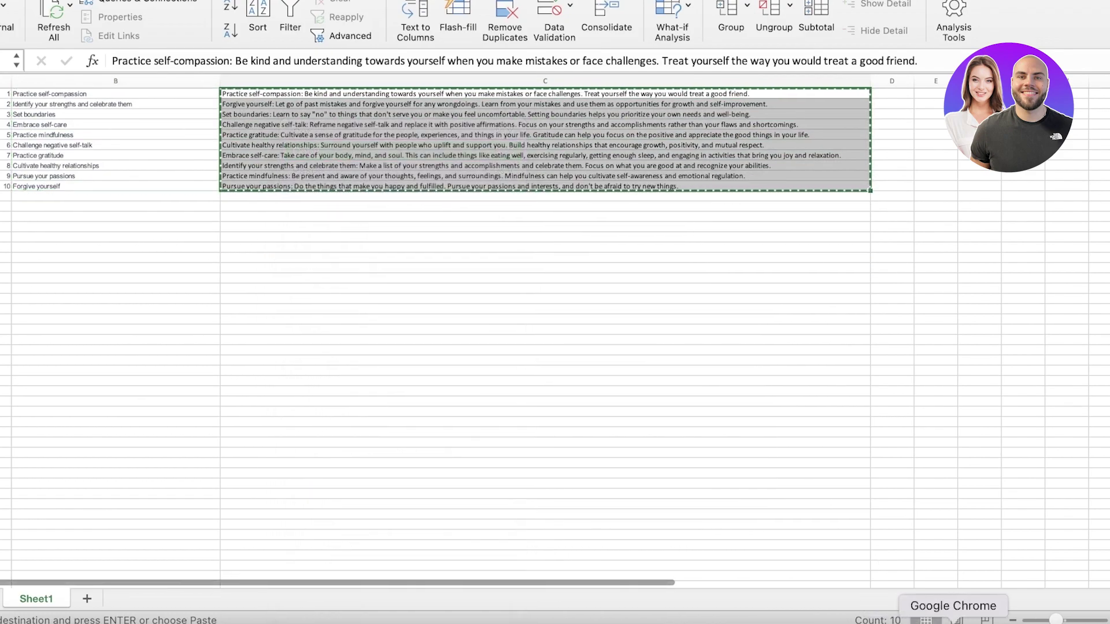
pyautogui.click(949, 620)
pyautogui.rightClick(129, 136)
pyautogui.click(174, 188)
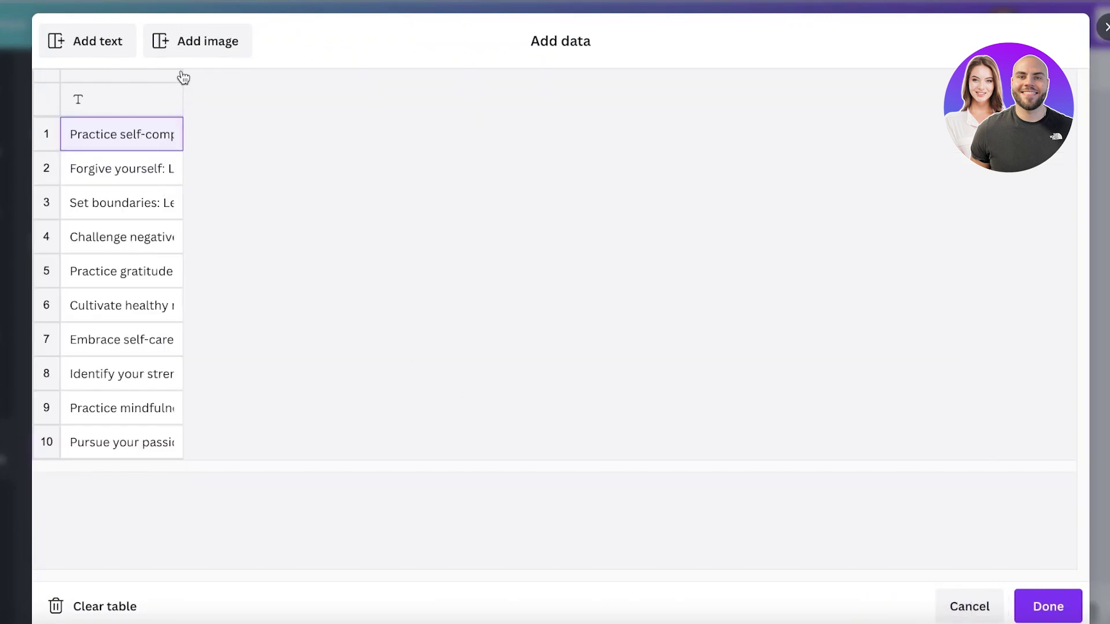
# - Check the quote data, reach the connect step, then go back to edit the data table
pyautogui.click(160, 99)
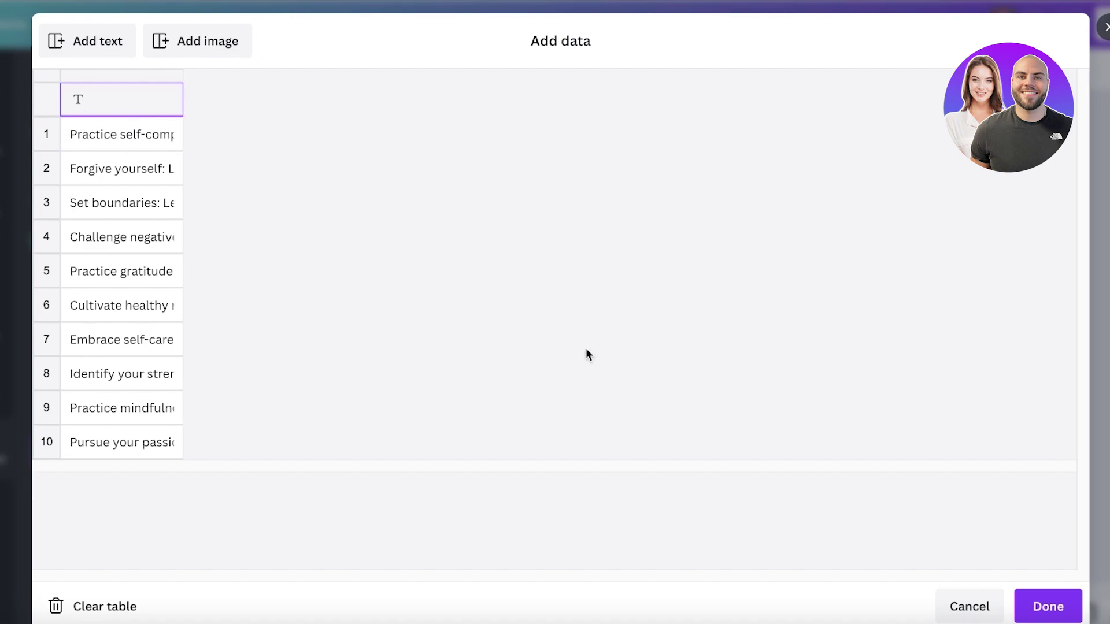
pyautogui.click(114, 144)
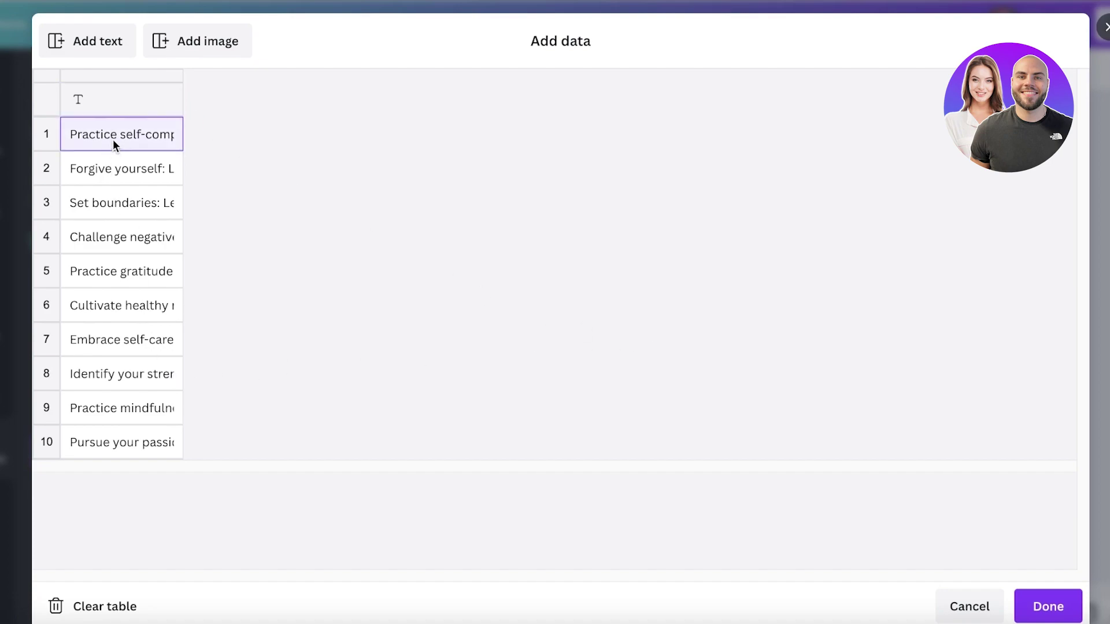
pyautogui.click(1047, 606)
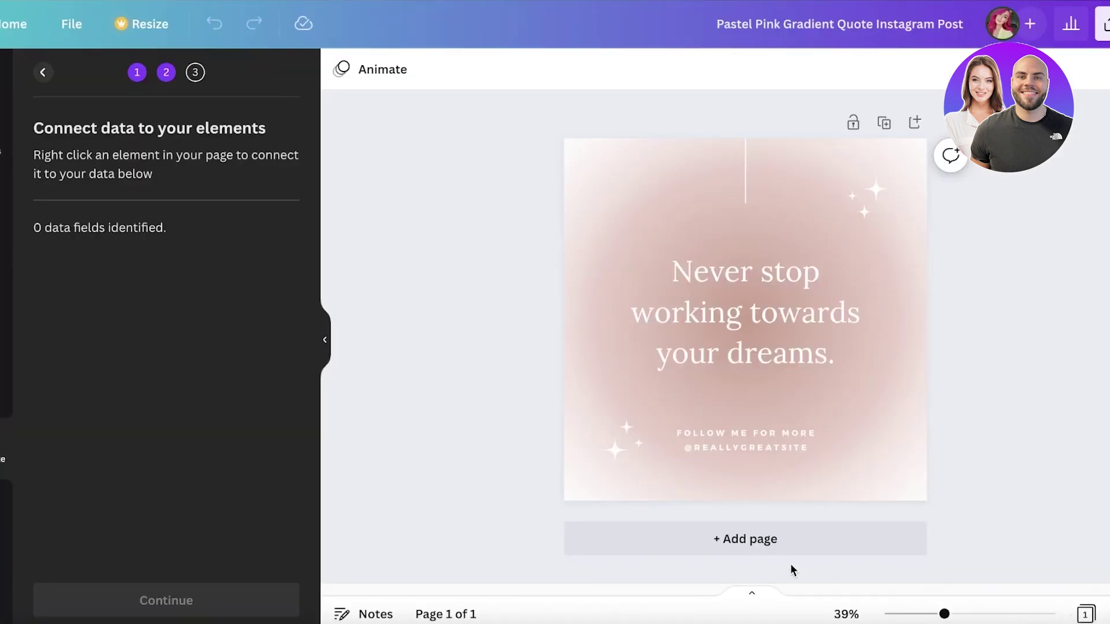
pyautogui.click(671, 298)
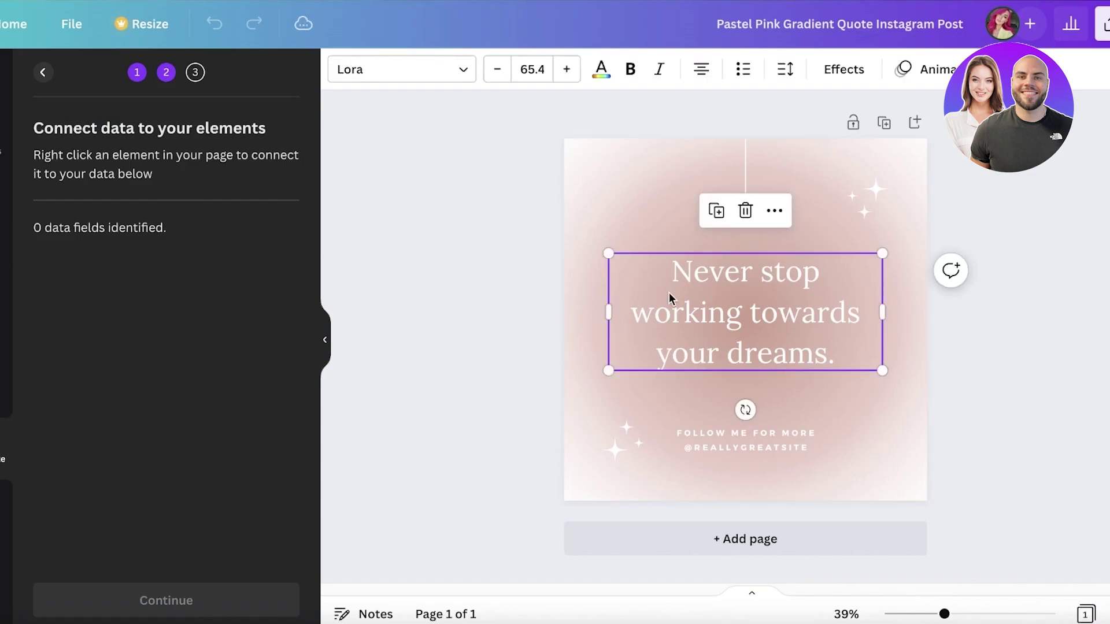
pyautogui.click(43, 73)
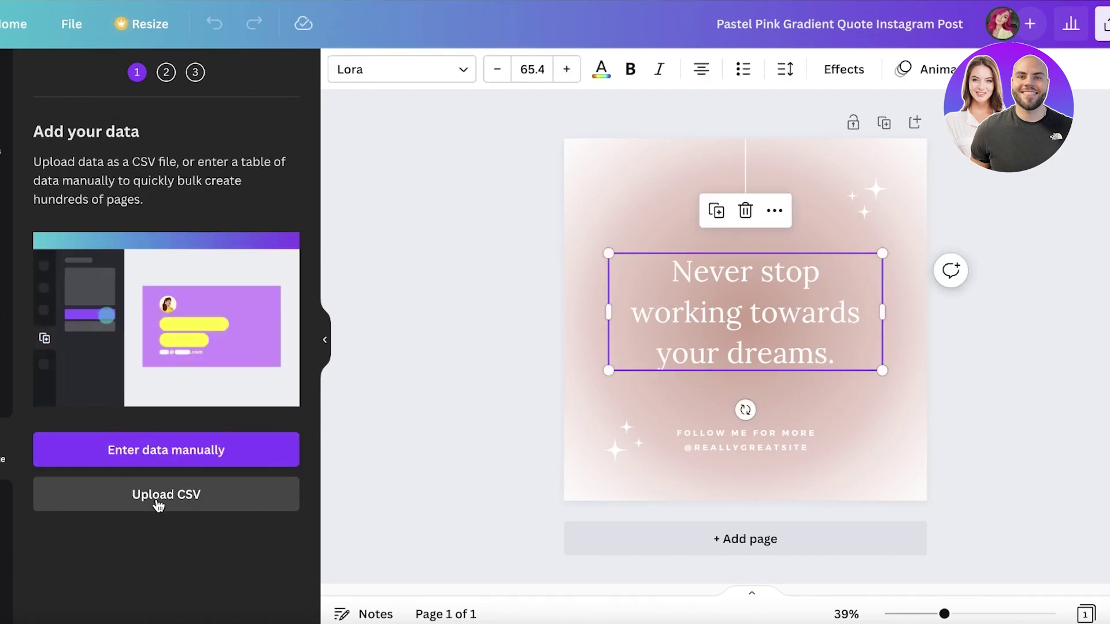
pyautogui.click(168, 452)
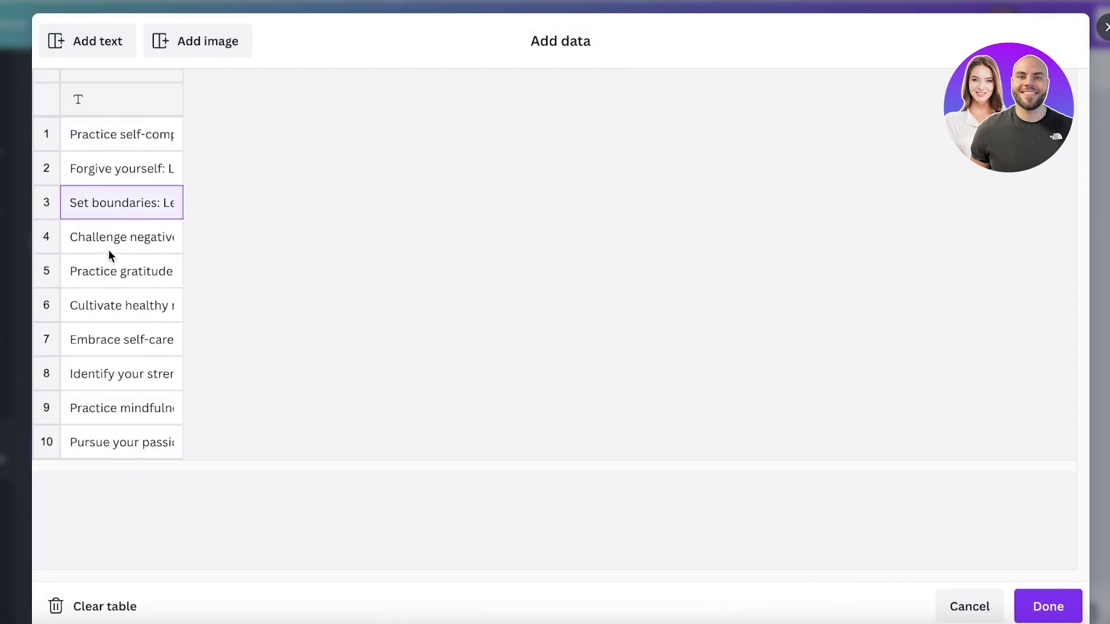
# - Add image and text columns, name the first column Quotes, and finish the table
pyautogui.click(199, 47)
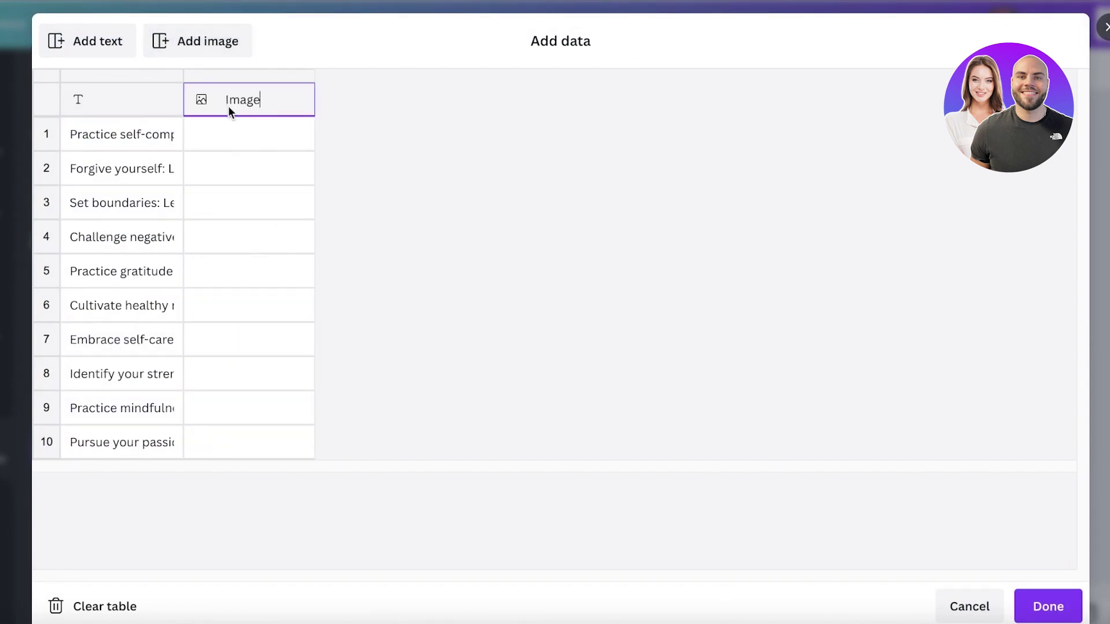
pyautogui.click(137, 51)
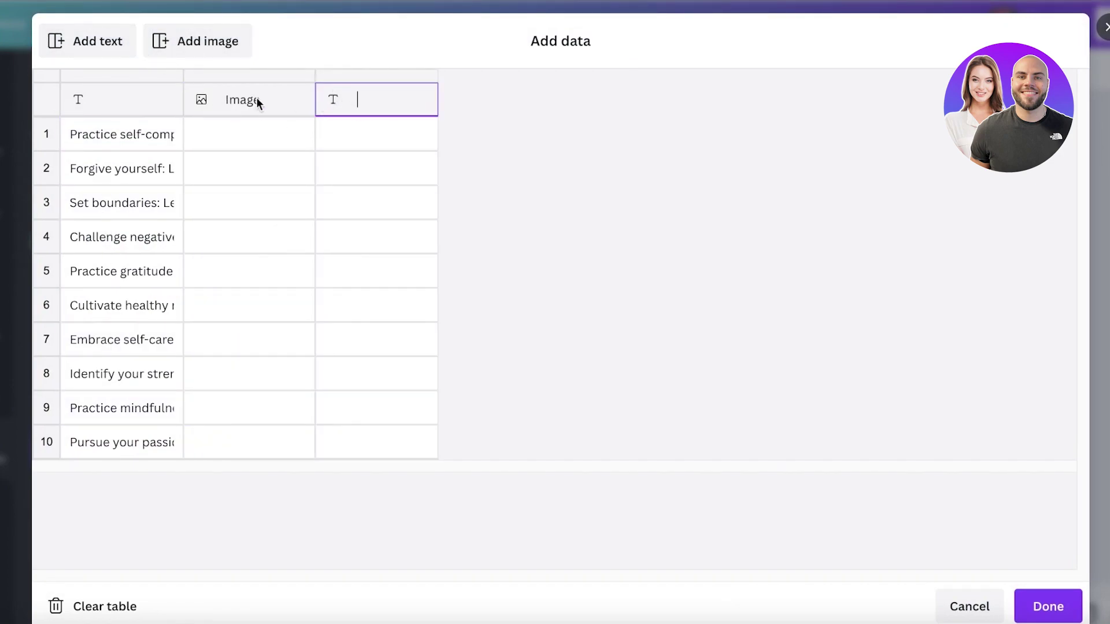
pyautogui.click(138, 99)
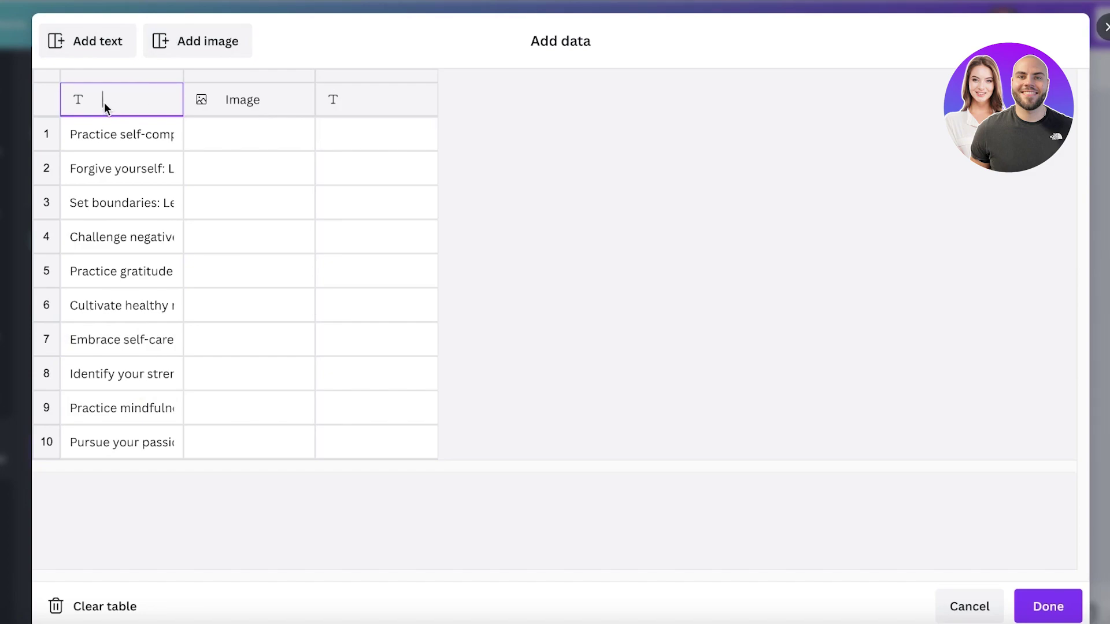
pyautogui.write('Quotes')
pyautogui.press('Return')
pyautogui.press('Down')
pyautogui.press('Down')
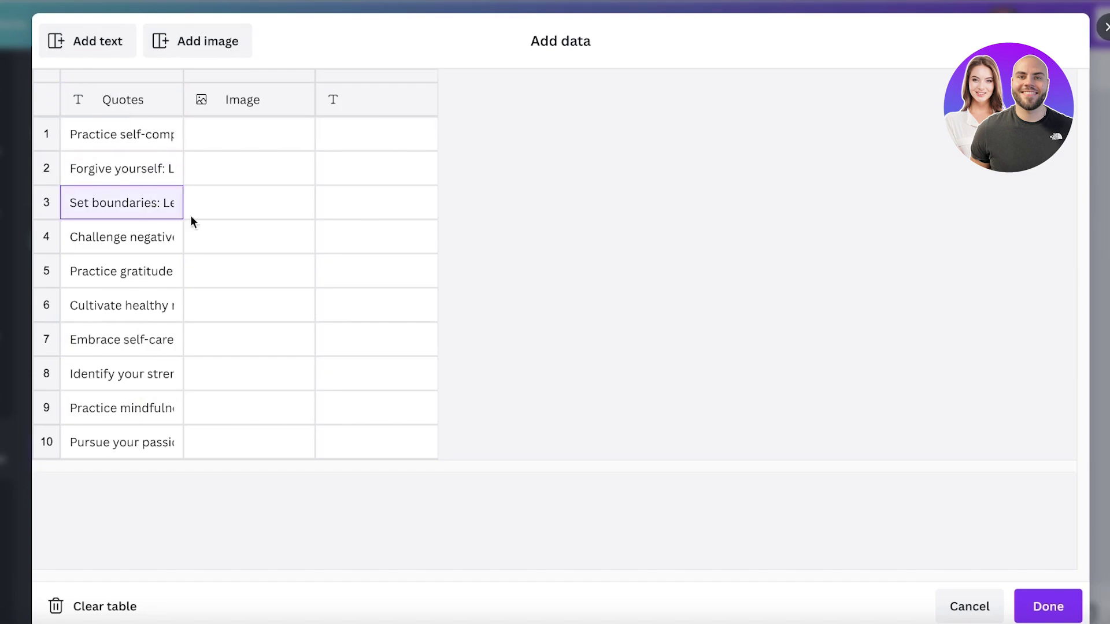
pyautogui.click(305, 113)
pyautogui.click(1047, 606)
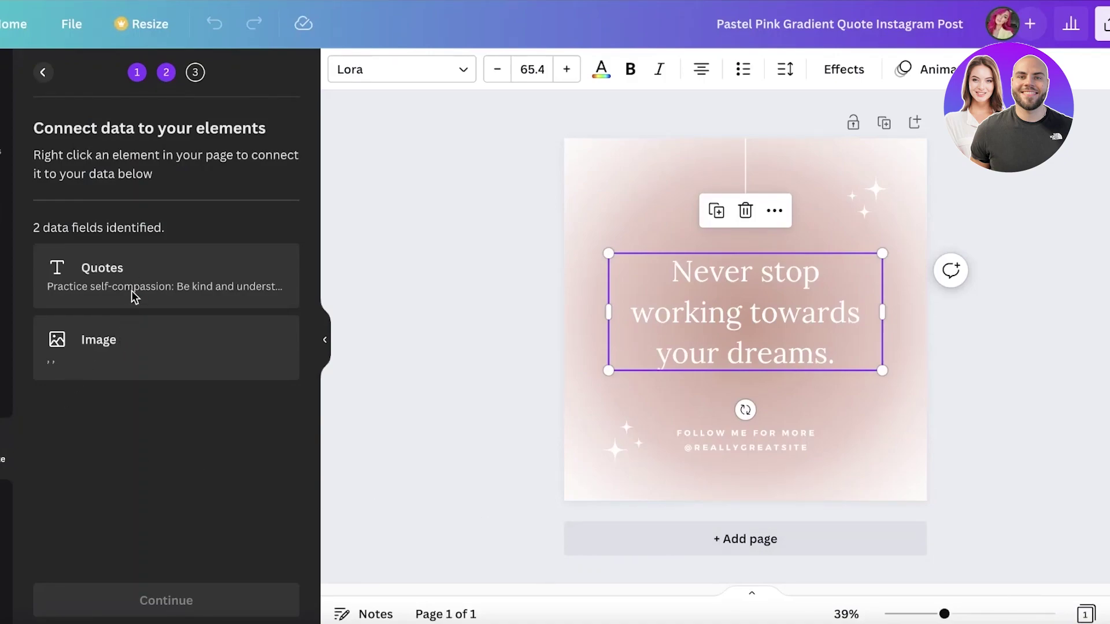
# - Edit and select the quote text on the page, looking for its data options
pyautogui.doubleClick(700, 303)
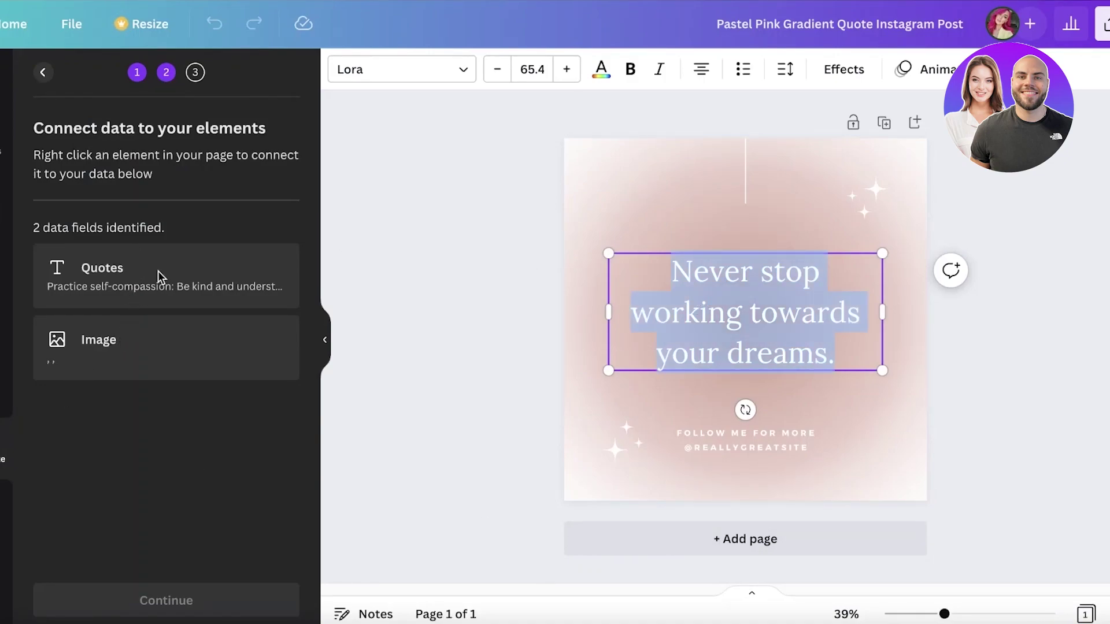
pyautogui.click(495, 299)
pyautogui.click(772, 352)
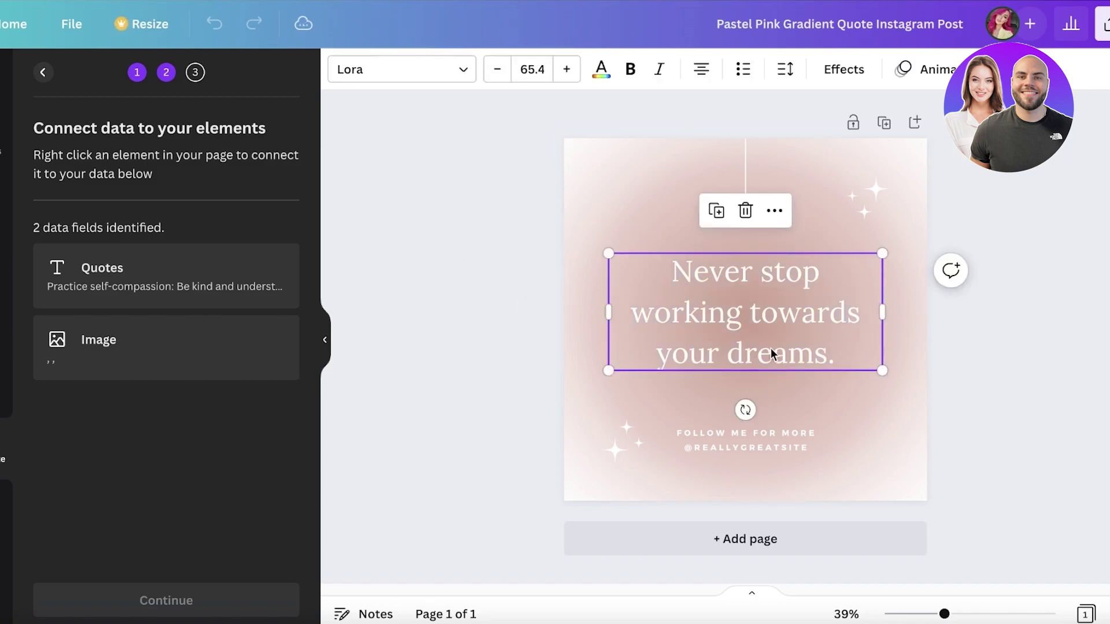
pyautogui.doubleClick(747, 328)
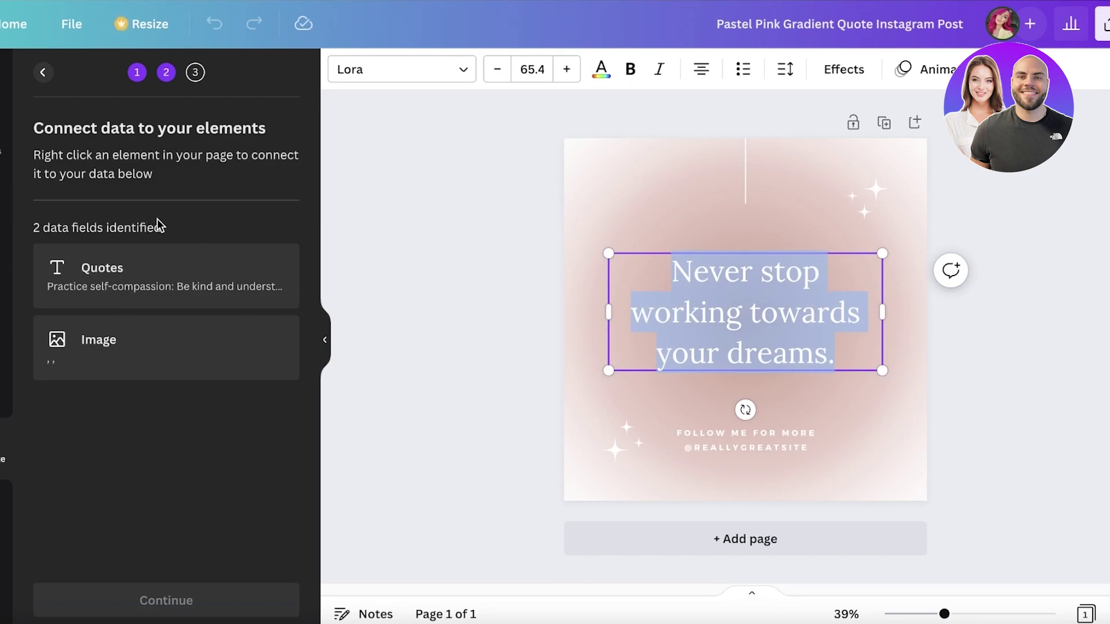
pyautogui.rightClick(746, 301)
pyautogui.click(136, 311)
# - Place the cursor in the quote and check its context menu options again
pyautogui.rightClick(140, 282)
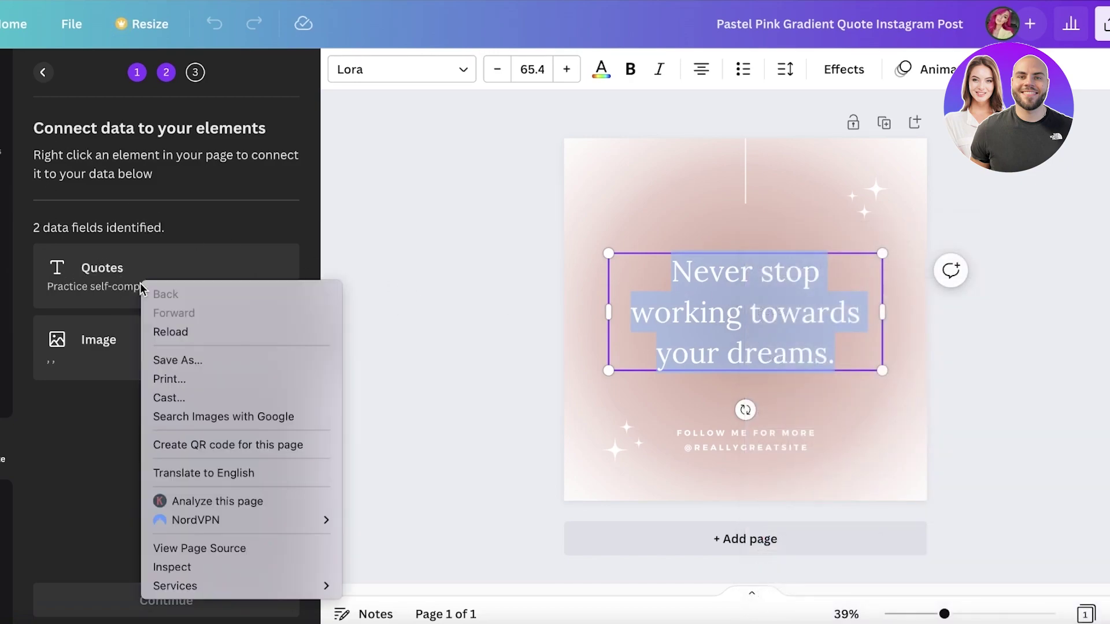
pyautogui.click(135, 274)
pyautogui.rightClick(657, 316)
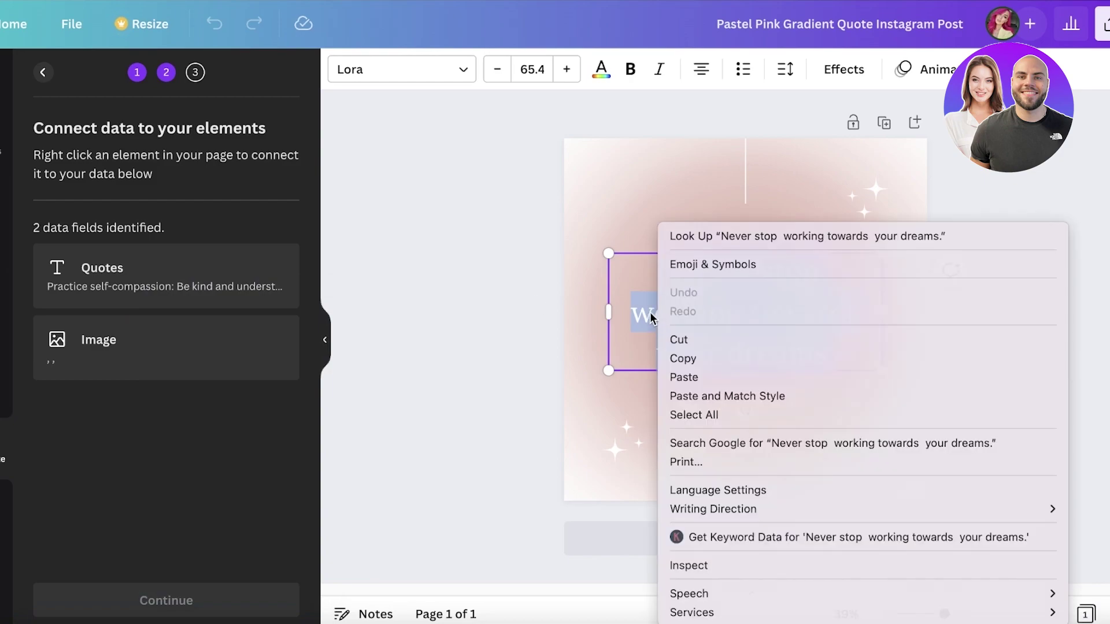
pyautogui.click(694, 271)
pyautogui.click(693, 273)
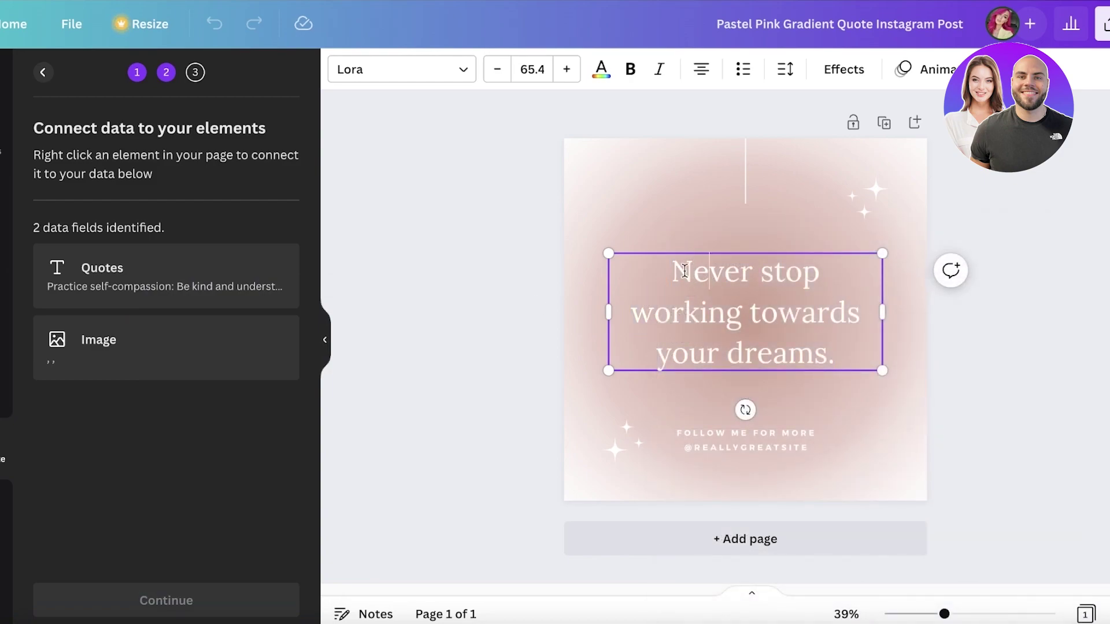
pyautogui.moveTo(681, 270); pyautogui.dragTo(685, 271)
pyautogui.rightClick(736, 330)
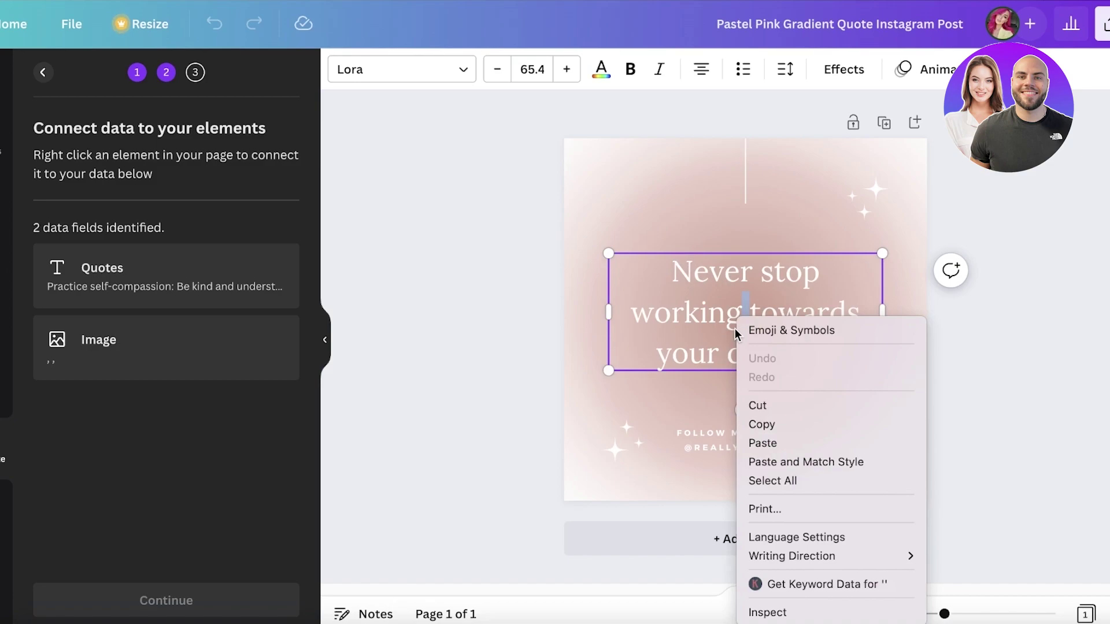
pyautogui.click(705, 311)
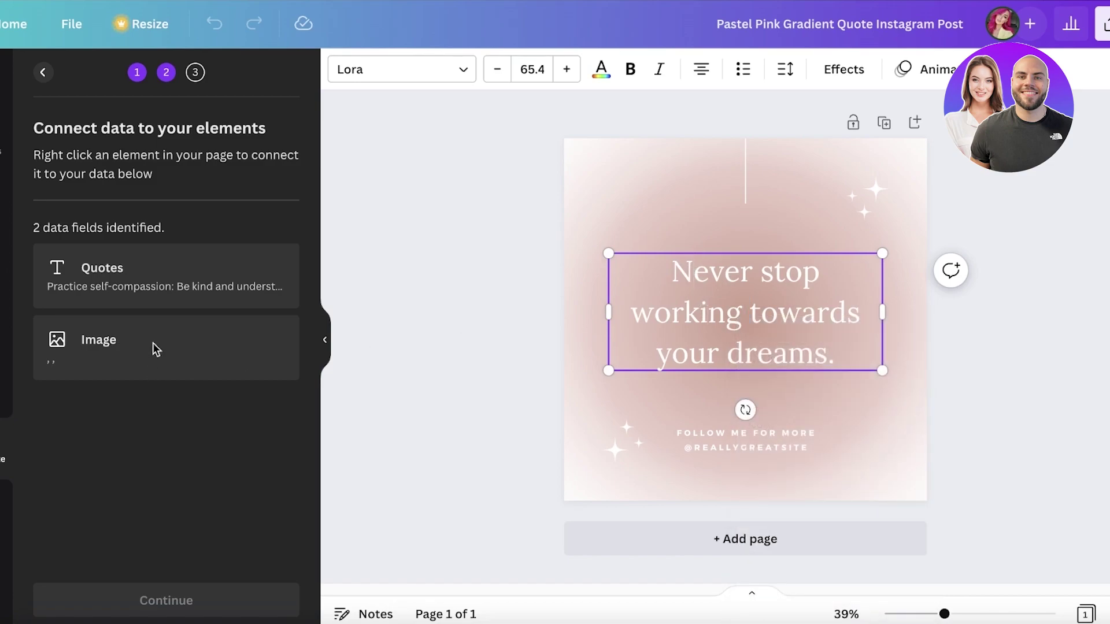
# - Remove the Image column from the data table and finish, leaving only Quotes
pyautogui.click(49, 76)
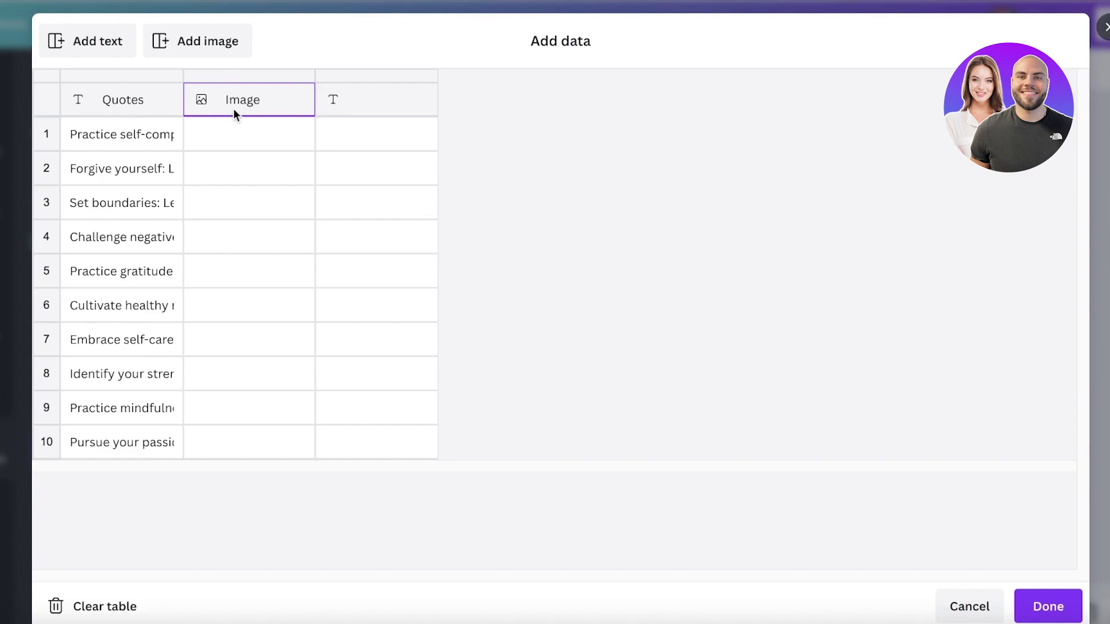
pyautogui.rightClick(235, 107)
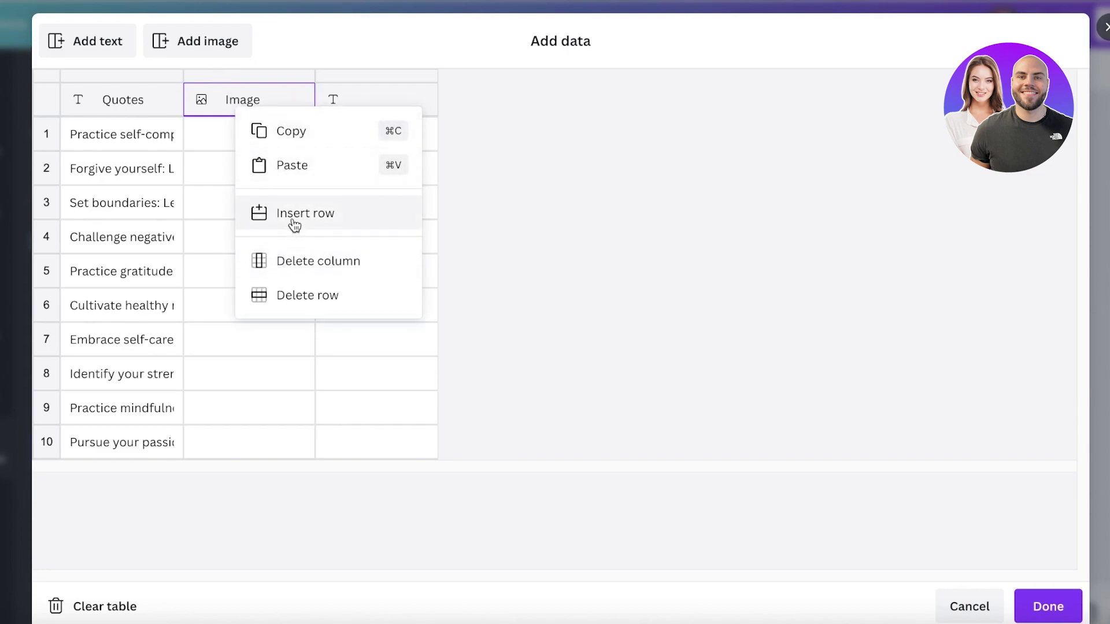
pyautogui.click(241, 99)
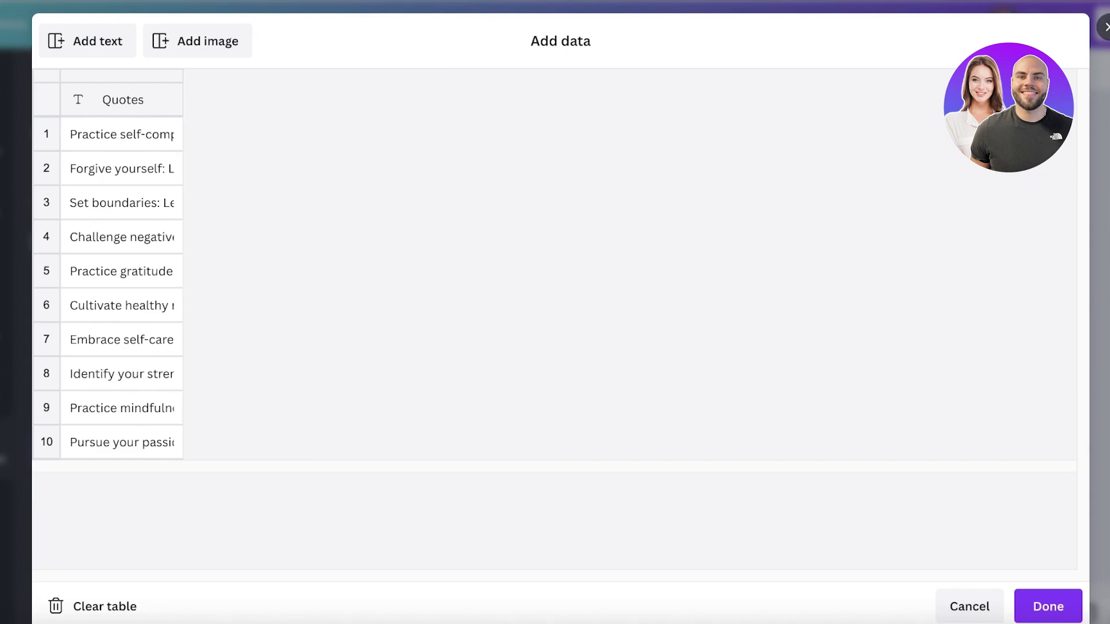
pyautogui.click(1048, 607)
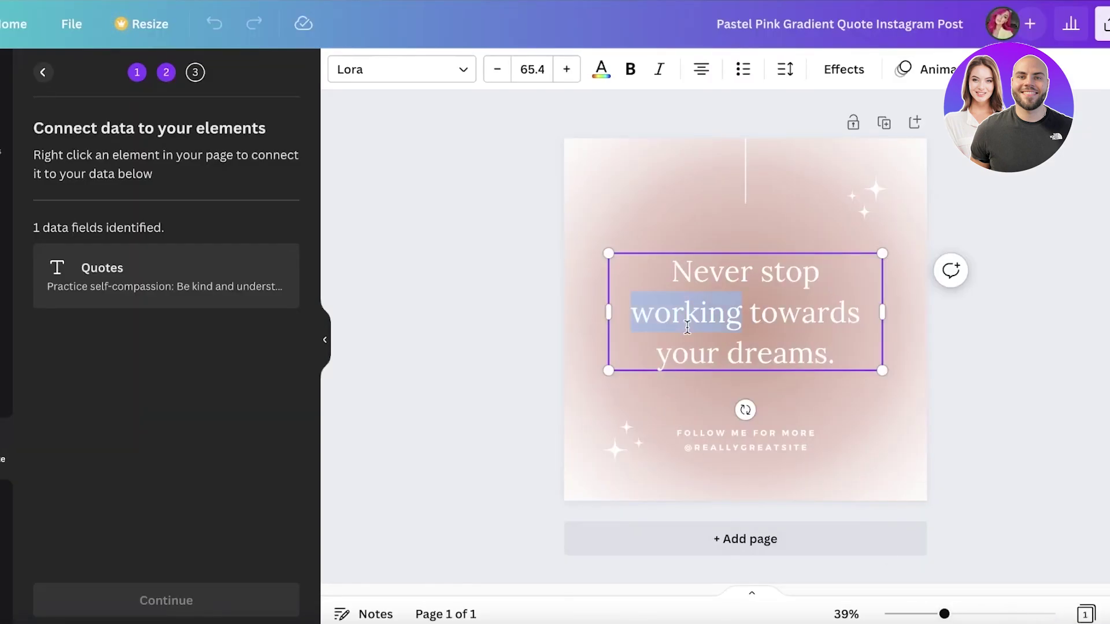
# - Connect the main quote text box to the Quotes data field
pyautogui.tripleClick(687, 327)
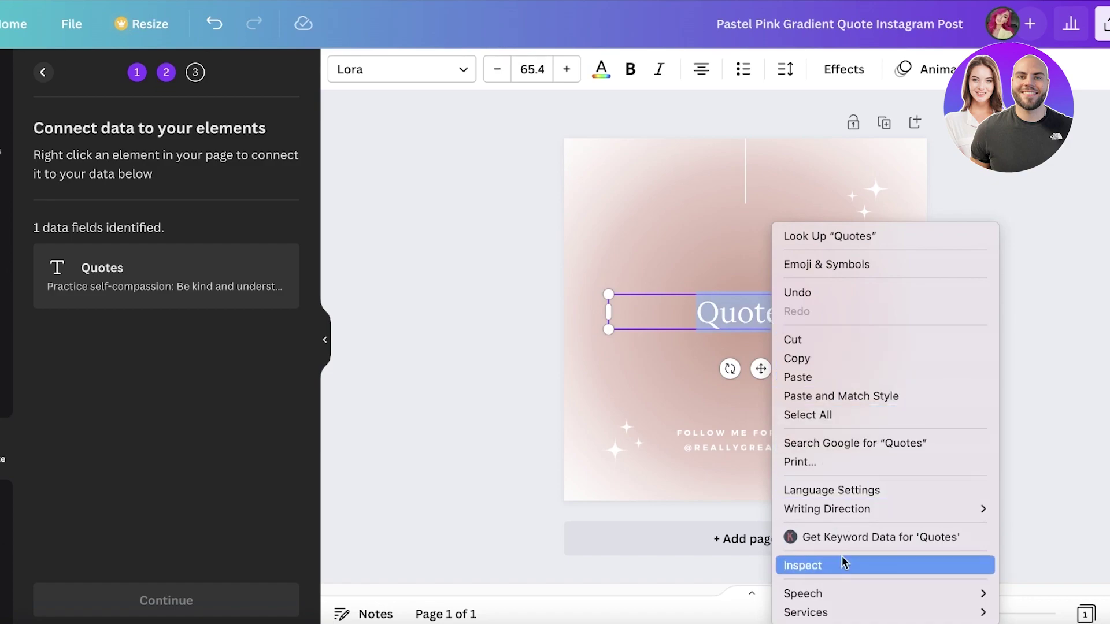
pyautogui.moveTo(849, 613)
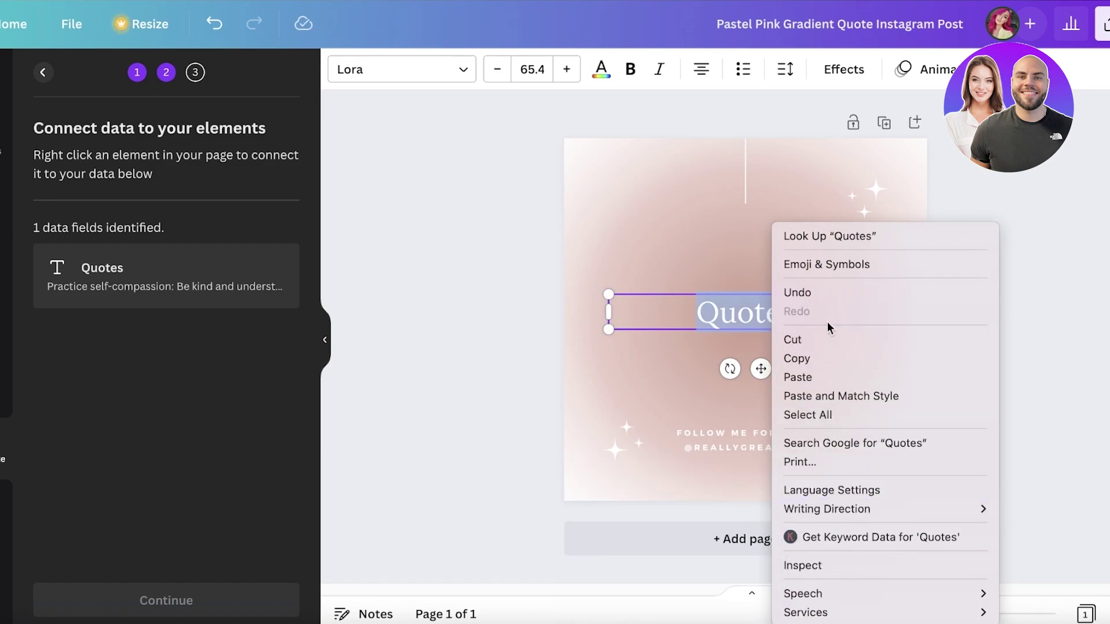
pyautogui.click(729, 256)
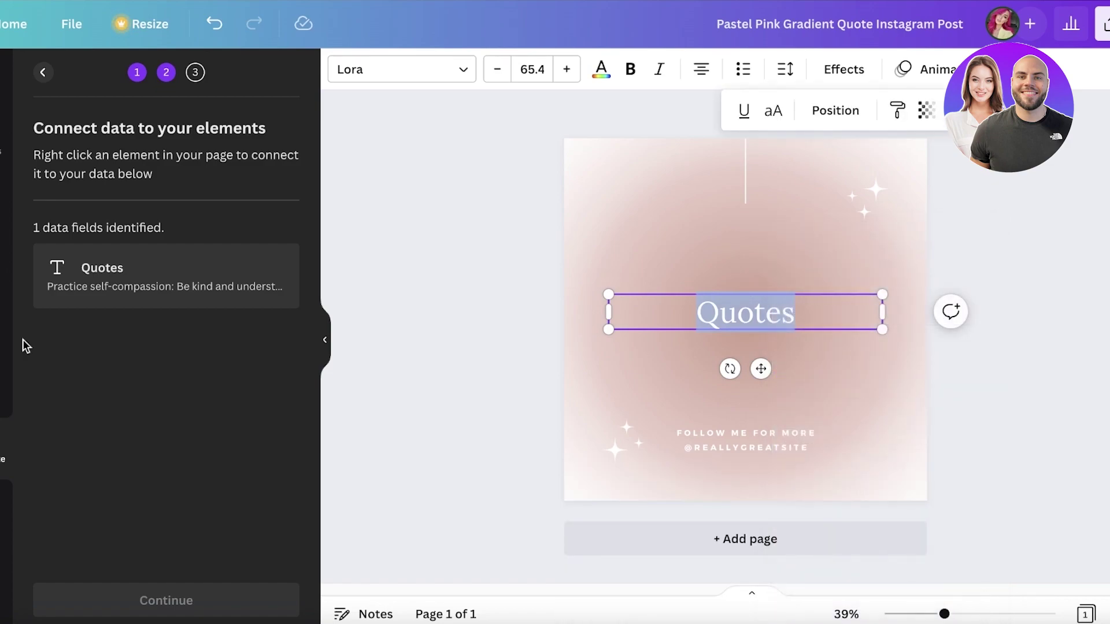
pyautogui.click(752, 319)
pyautogui.click(753, 318)
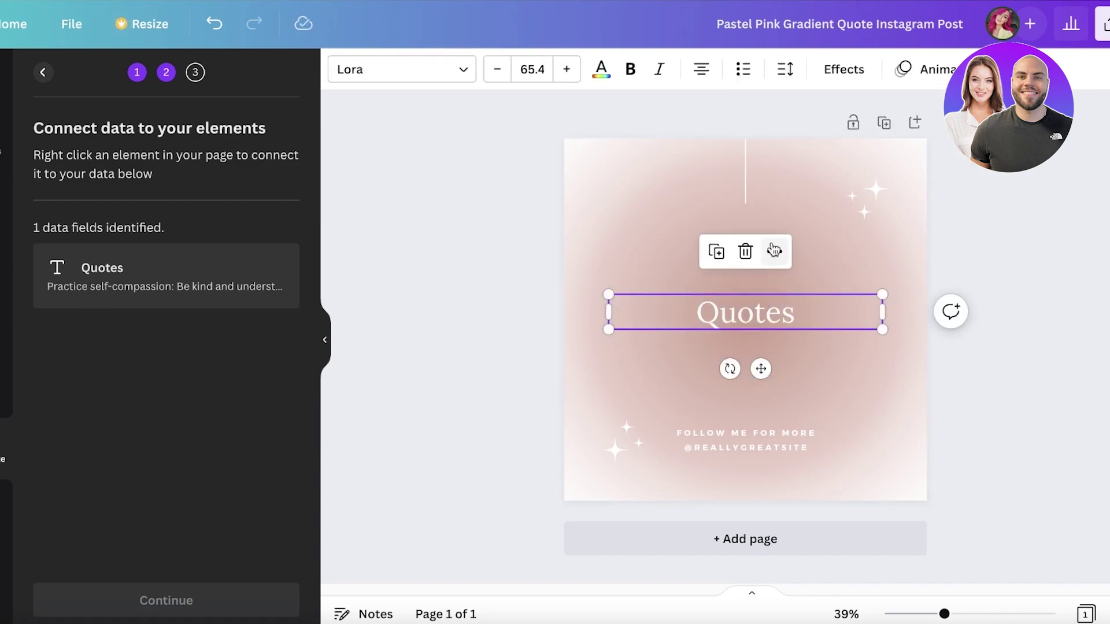
pyautogui.rightClick(760, 315)
pyautogui.moveTo(795, 281)
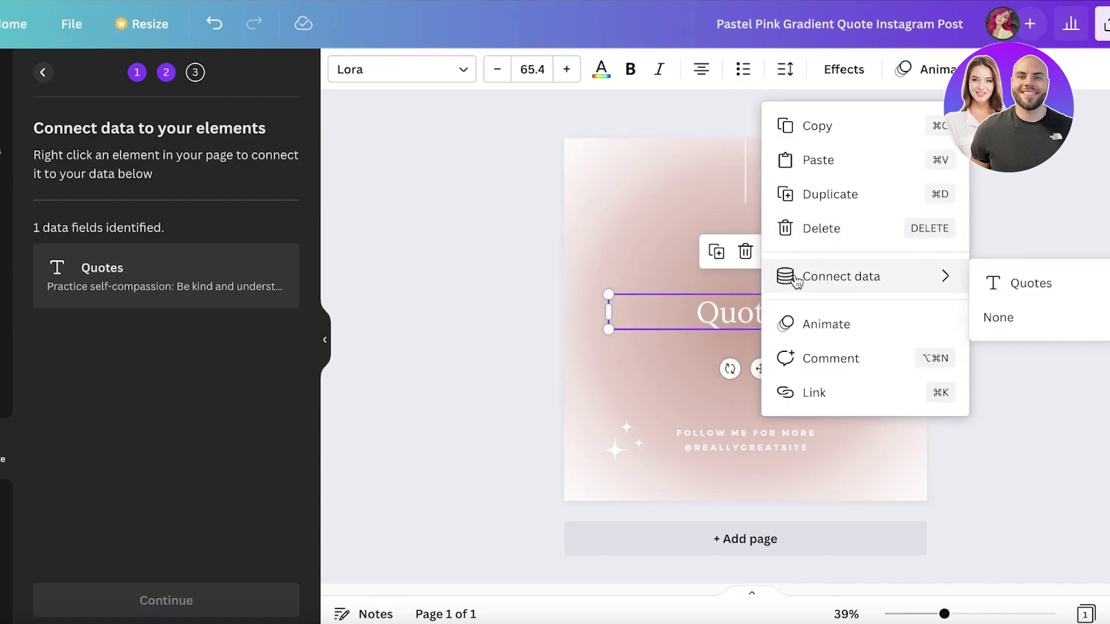
pyautogui.click(1012, 284)
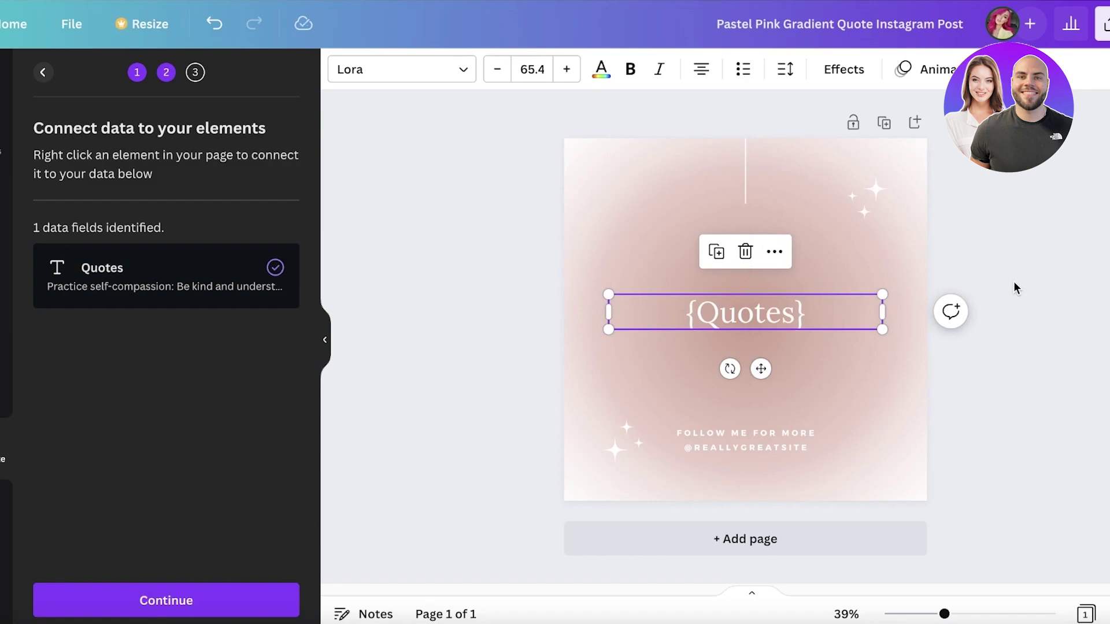
# - Replace the two footer lines with the pasted Instagram handle
pyautogui.click(733, 443)
pyautogui.click(733, 442)
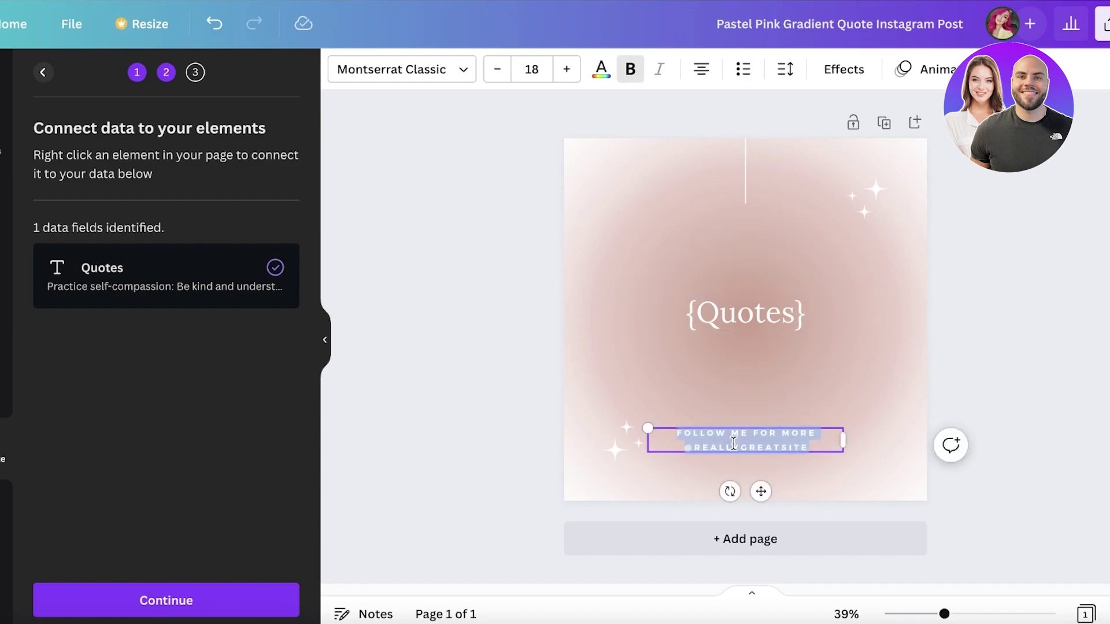
pyautogui.press('BackSpace')
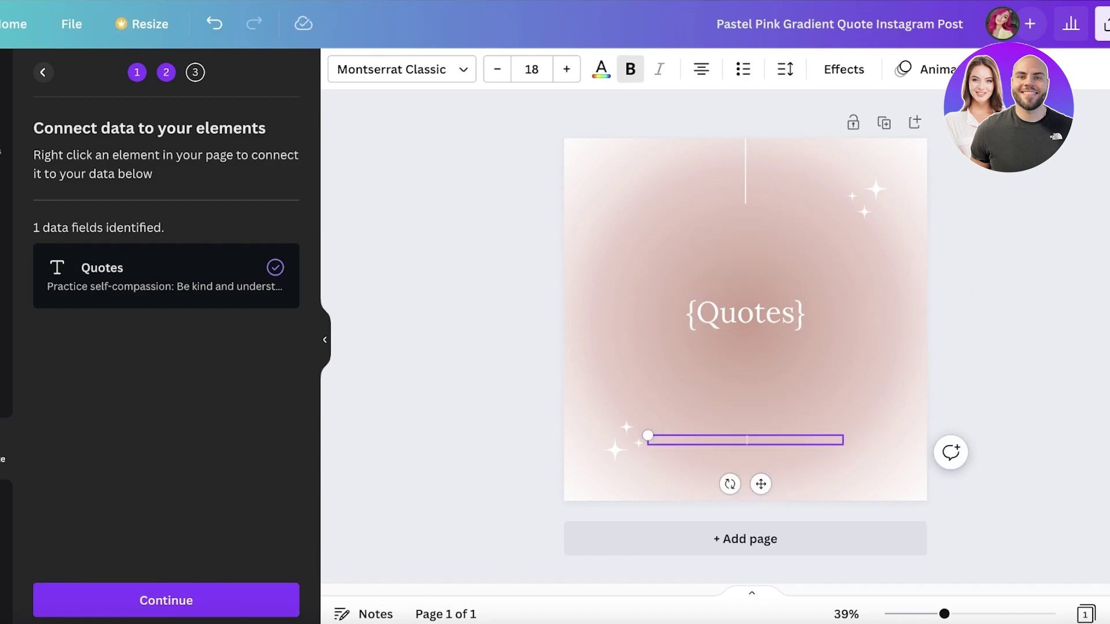
pyautogui.write('@INSPIRATIONALQUOTES101')
pyautogui.click(1050, 407)
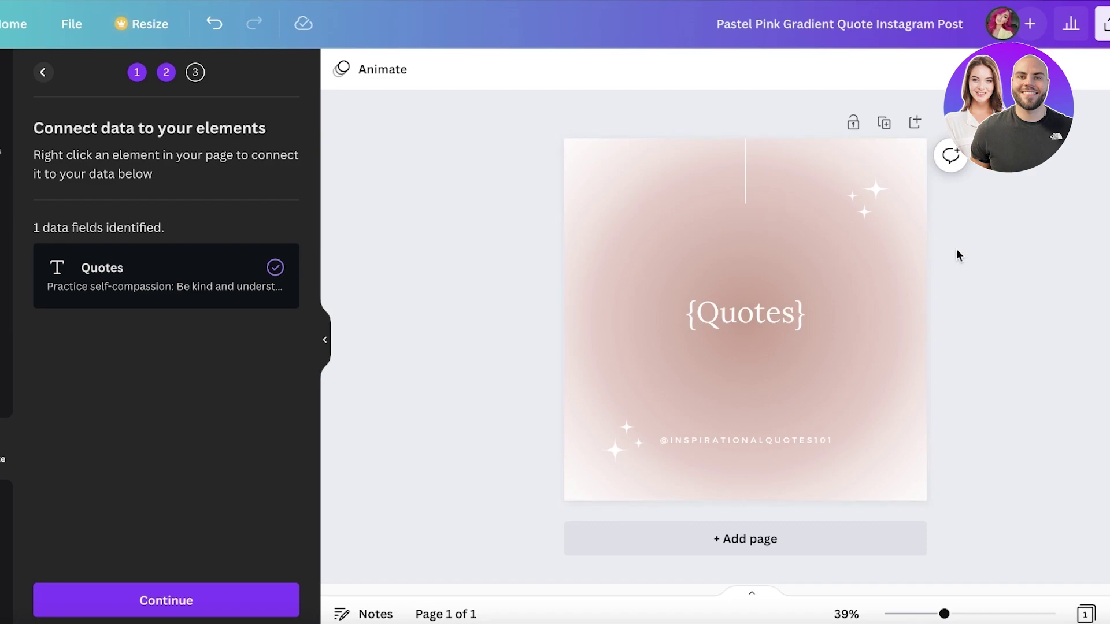
pyautogui.click(891, 268)
# - Continue with all ten quote rows selected and generate 10 pages
pyautogui.click(341, 70)
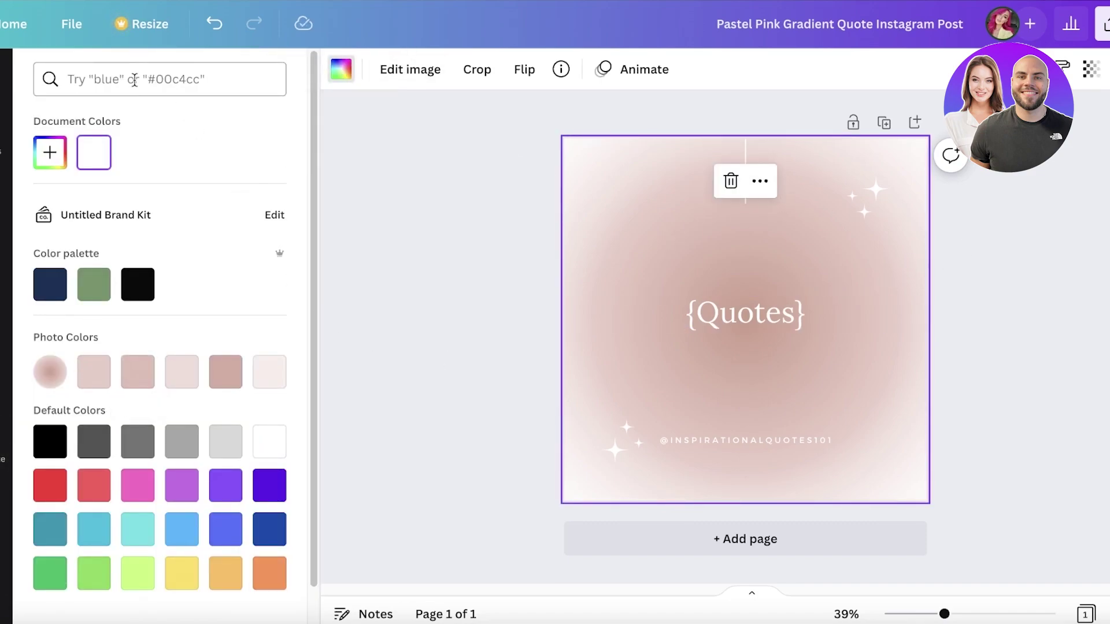
pyautogui.click(430, 423)
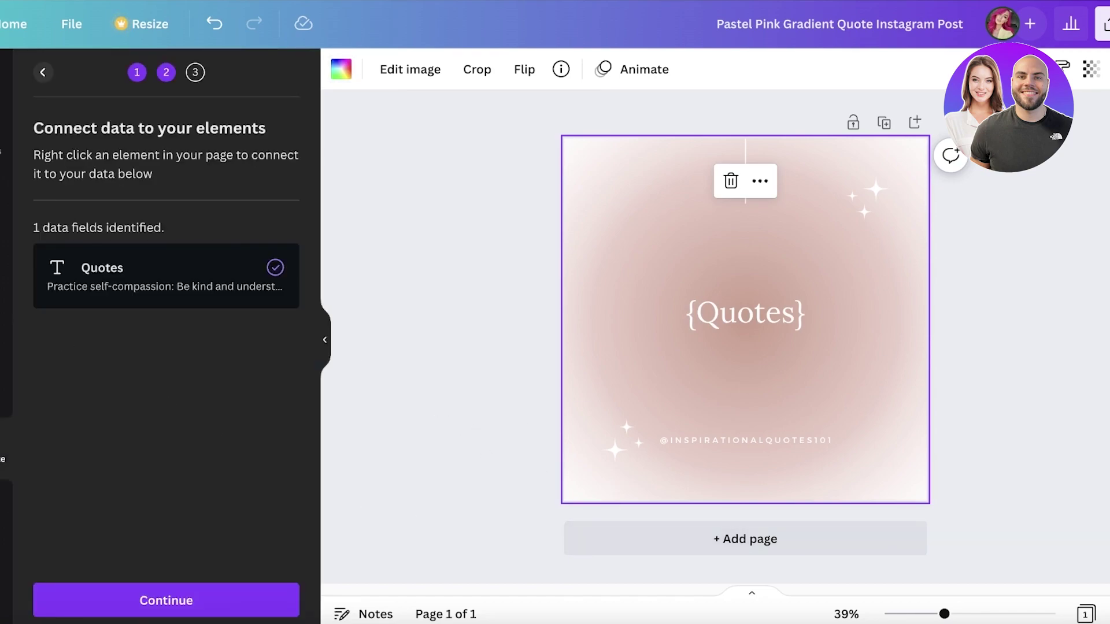
pyautogui.click(204, 601)
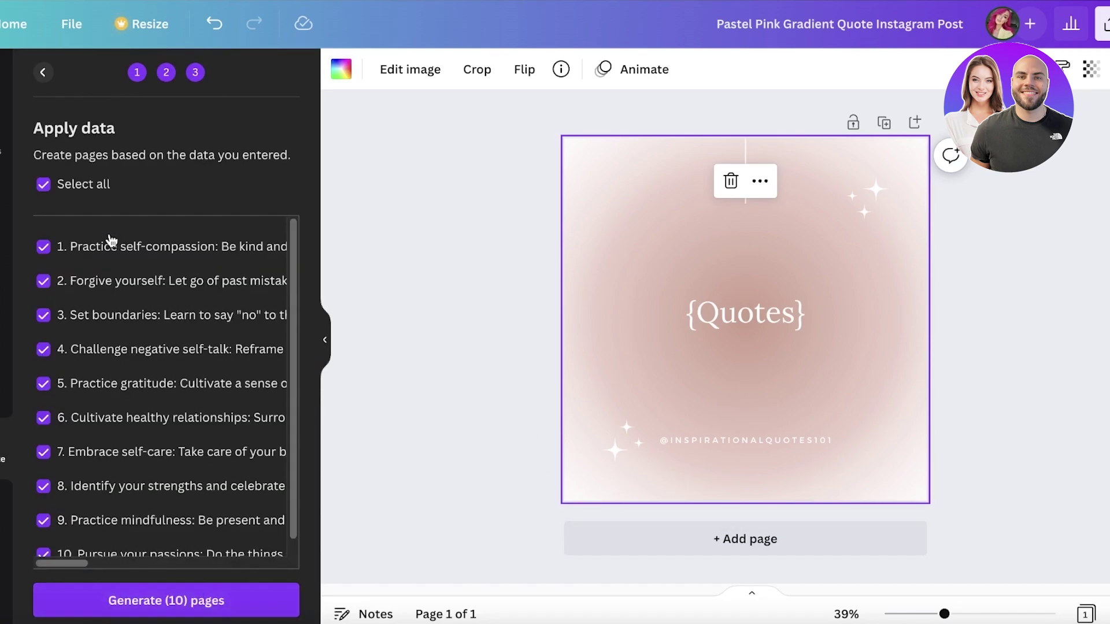
pyautogui.click(93, 191)
pyautogui.click(92, 191)
pyautogui.scroll(-1, 215, 383)
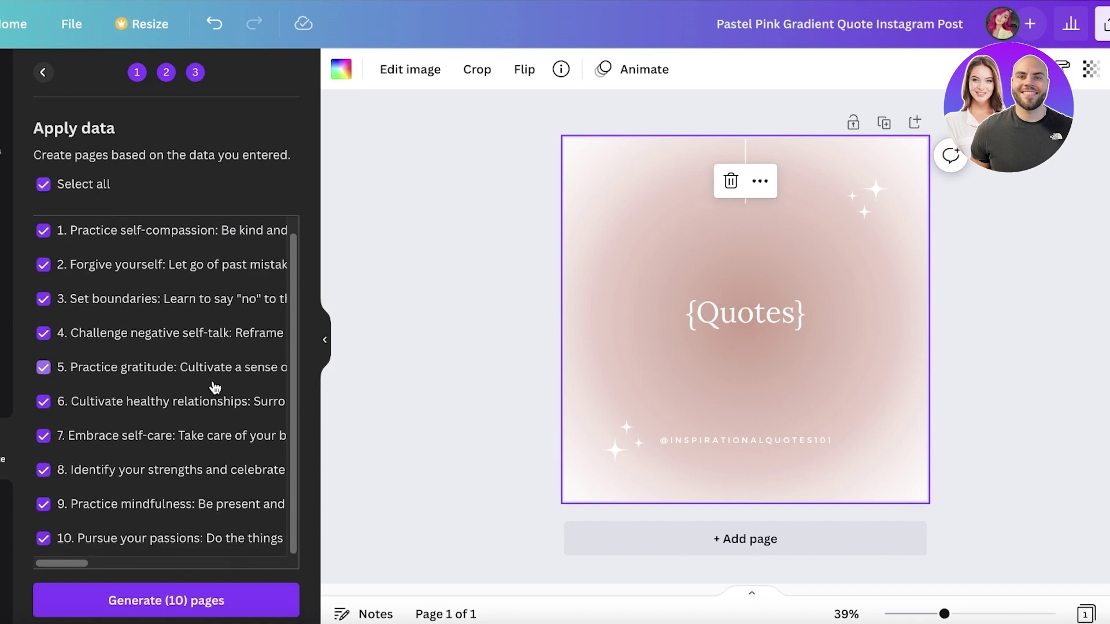
pyautogui.click(183, 601)
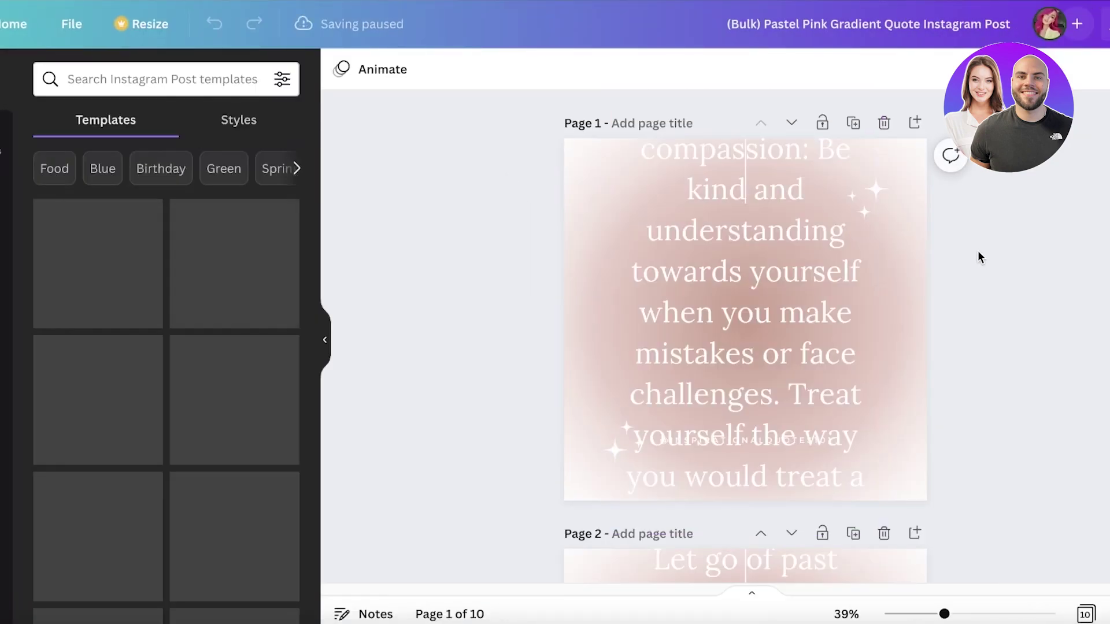
pyautogui.scroll(-20, 760, 297)
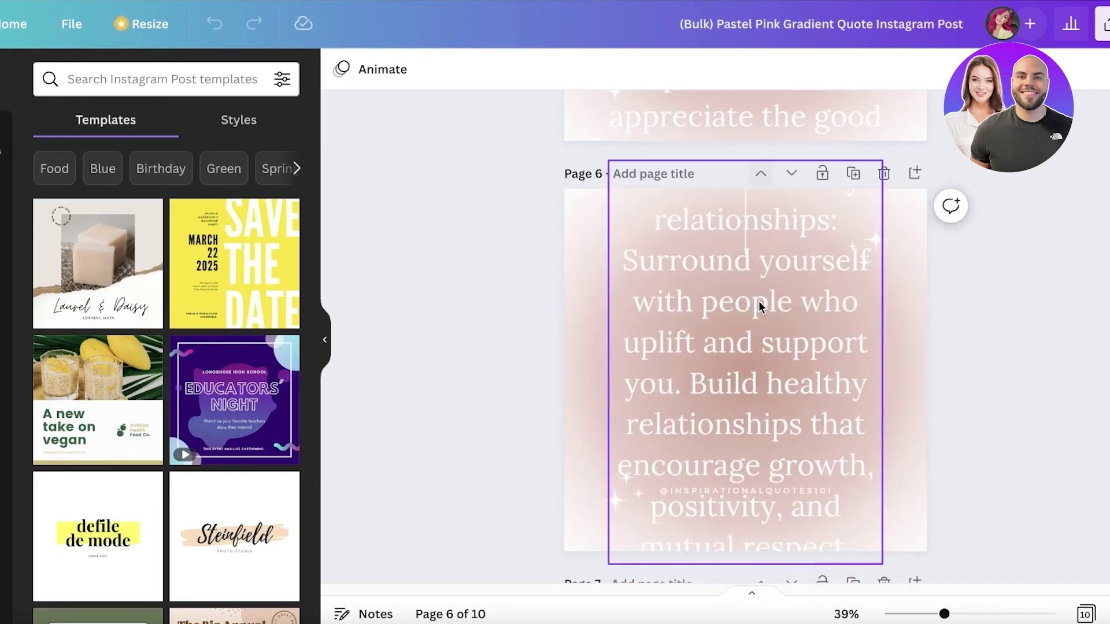
pyautogui.scroll(-3, 626, 302)
pyautogui.scroll(20, 649, 324)
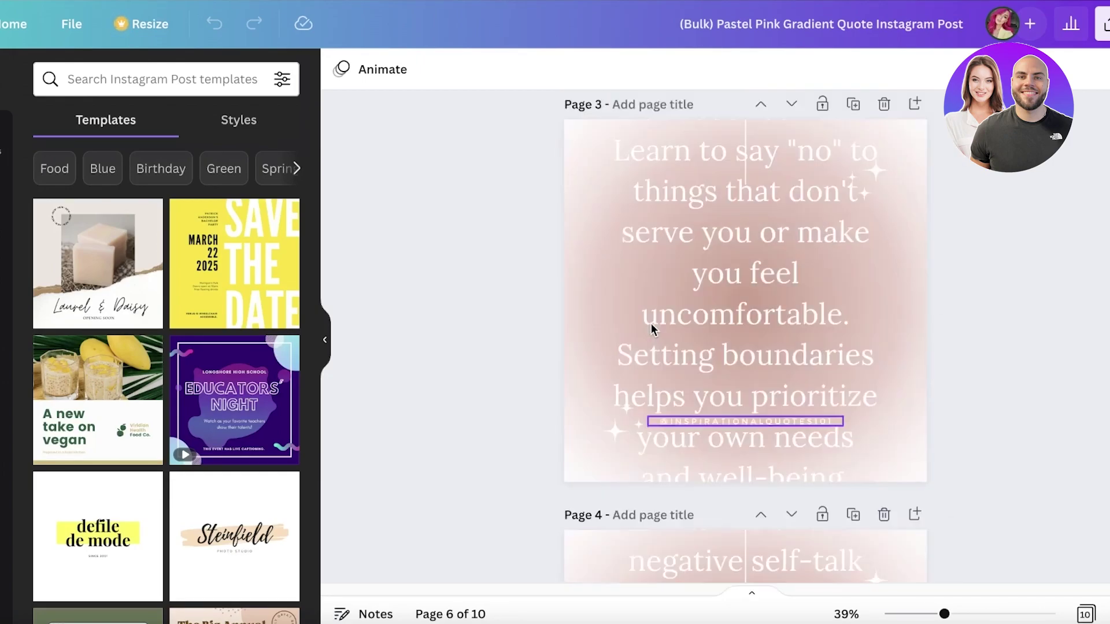
pyautogui.click(683, 288)
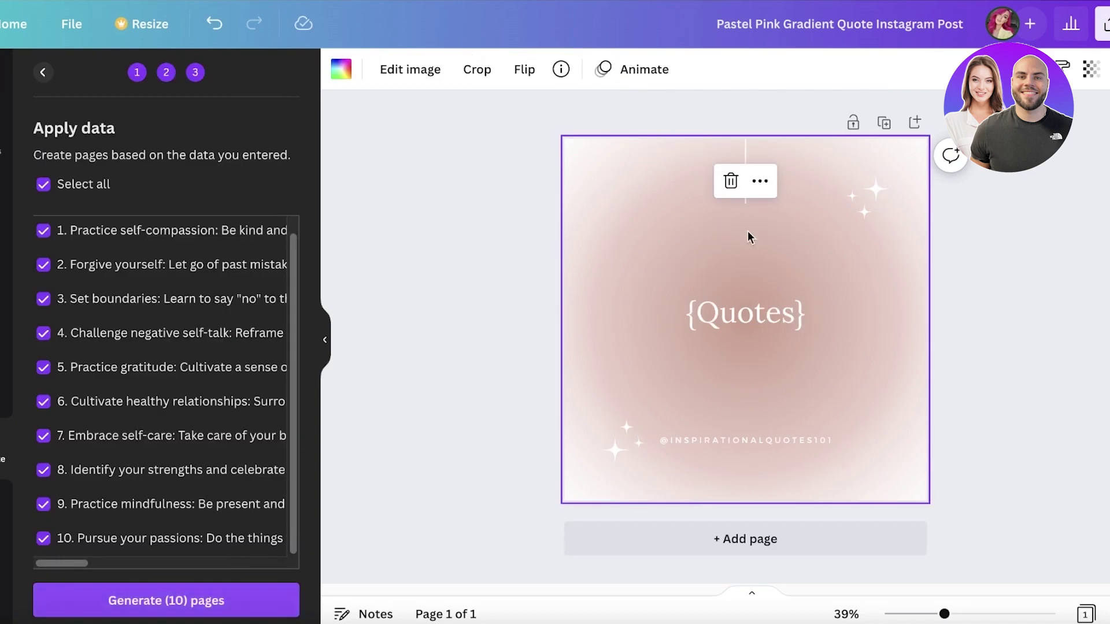
# - Reduce the {Quotes} placeholder from 65.4 to font size 35 and regenerate the ten pages
pyautogui.click(44, 73)
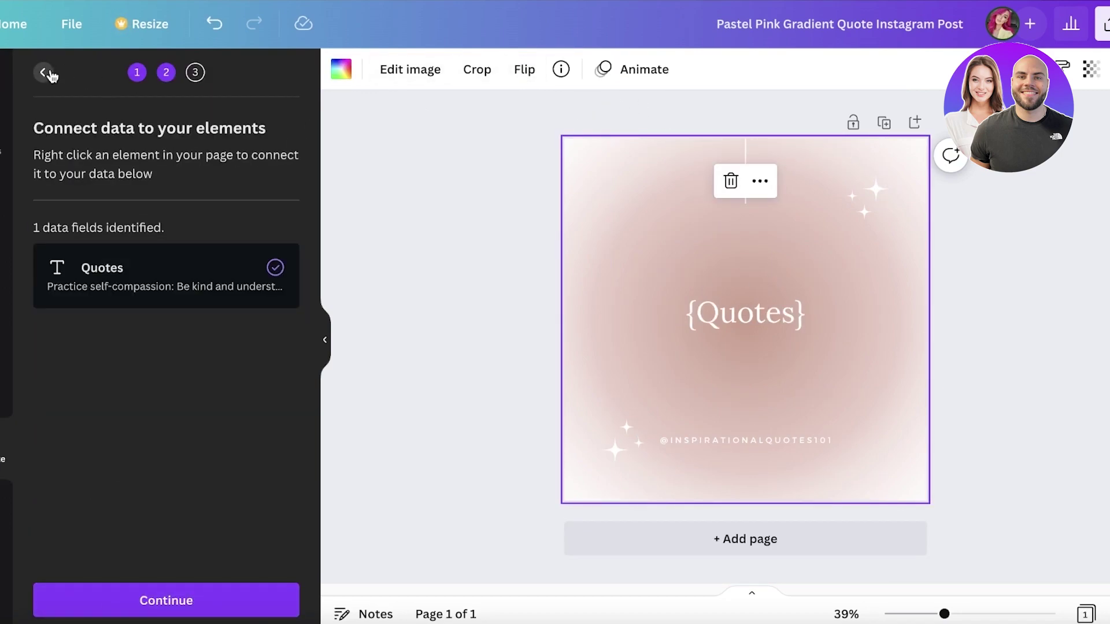
pyautogui.click(703, 315)
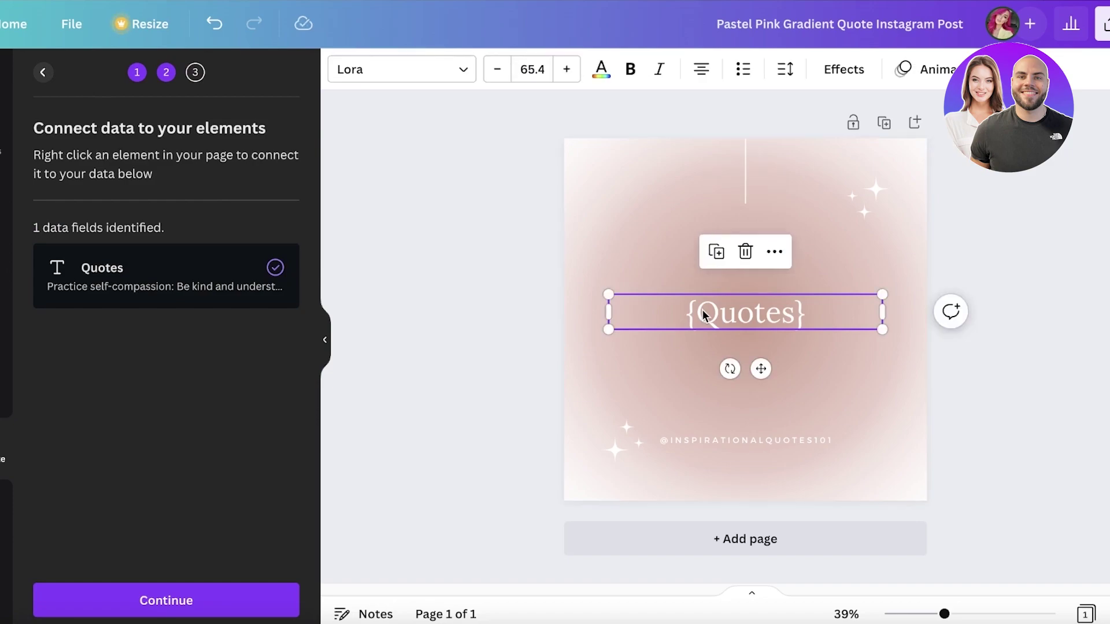
pyautogui.click(520, 70)
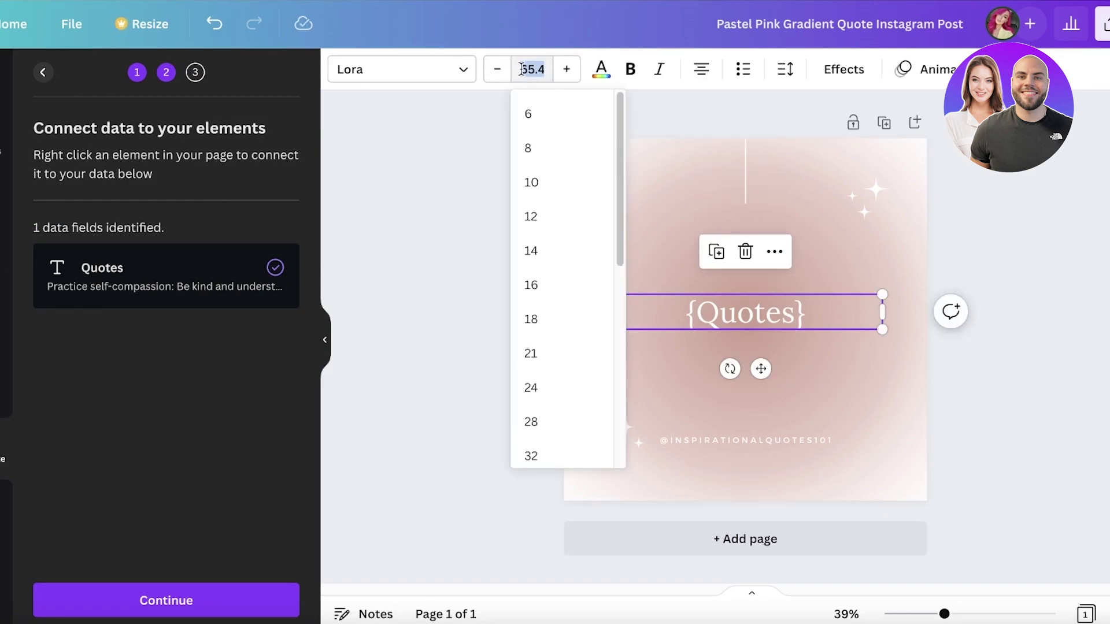
pyautogui.write('39')
pyautogui.press('Return')
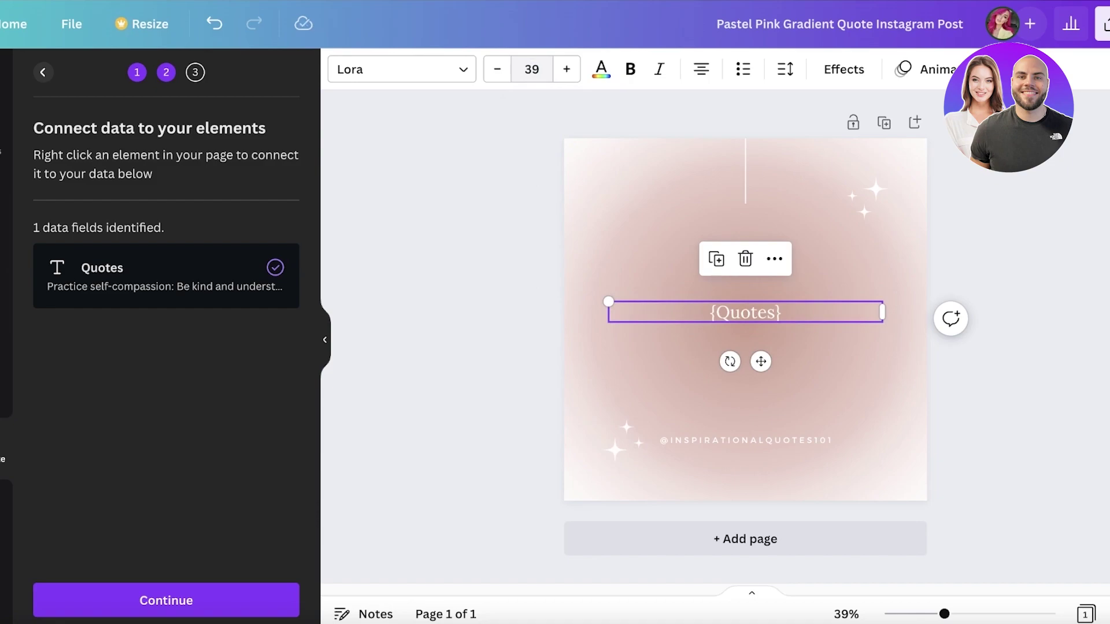
pyautogui.click(537, 70)
pyautogui.write('35')
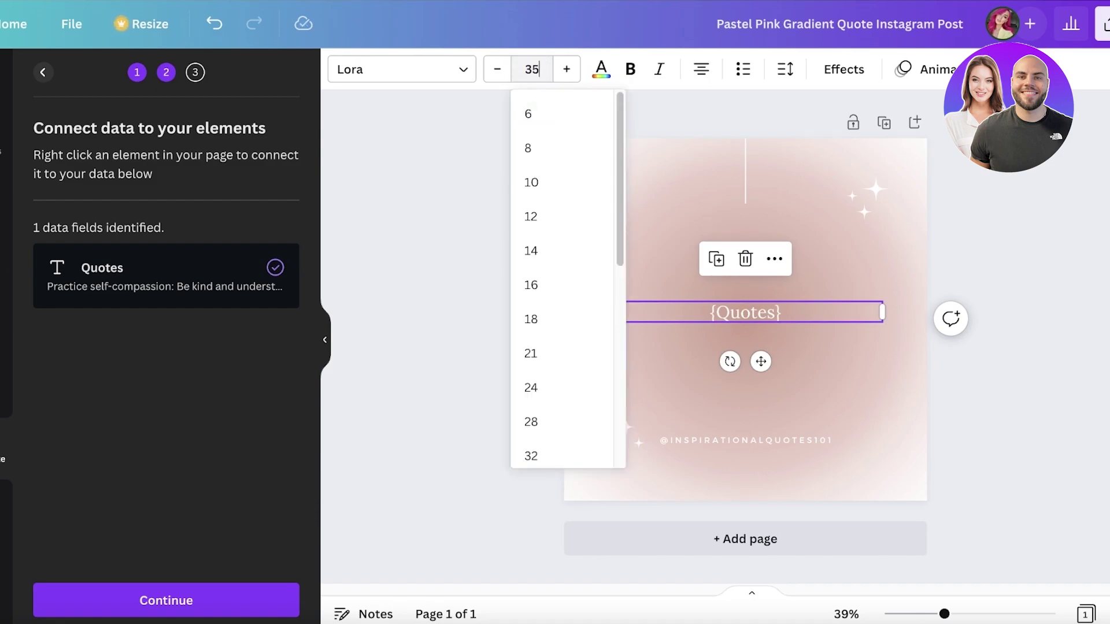
pyautogui.press('Return')
pyautogui.click(214, 600)
pyautogui.click(214, 600)
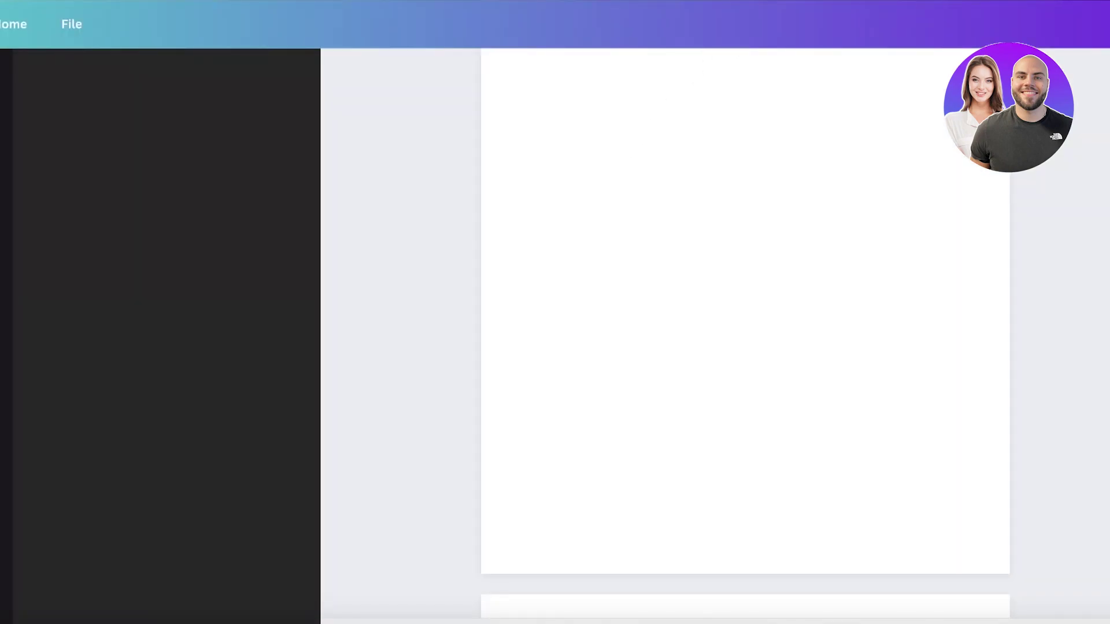
pyautogui.scroll(-10, 1000, 237)
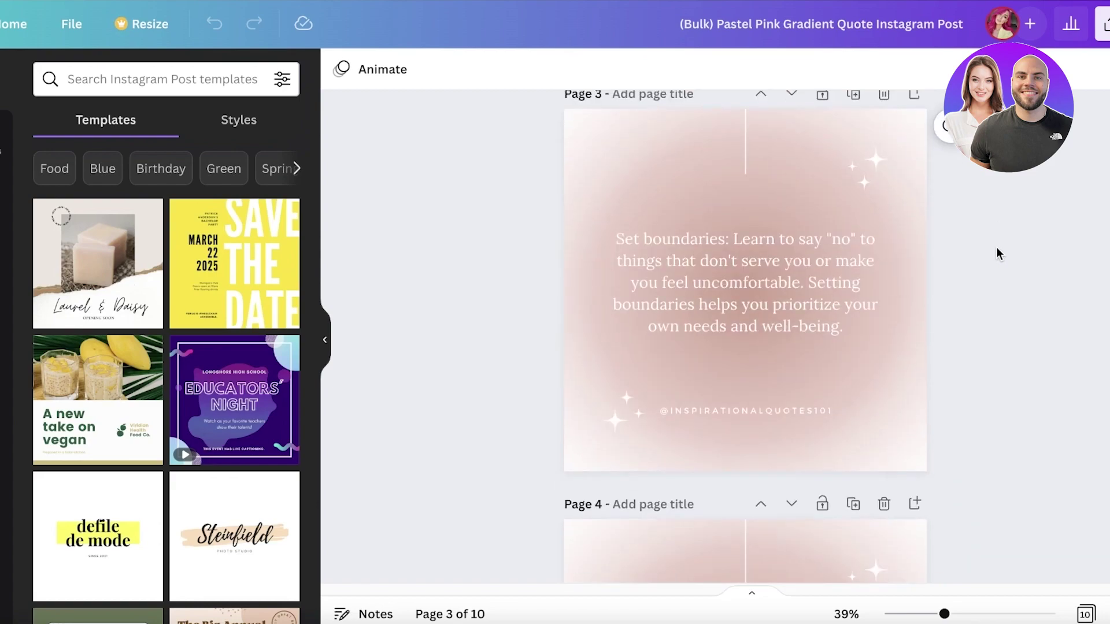
pyautogui.scroll(-10, 996, 248)
pyautogui.scroll(-7, 868, 333)
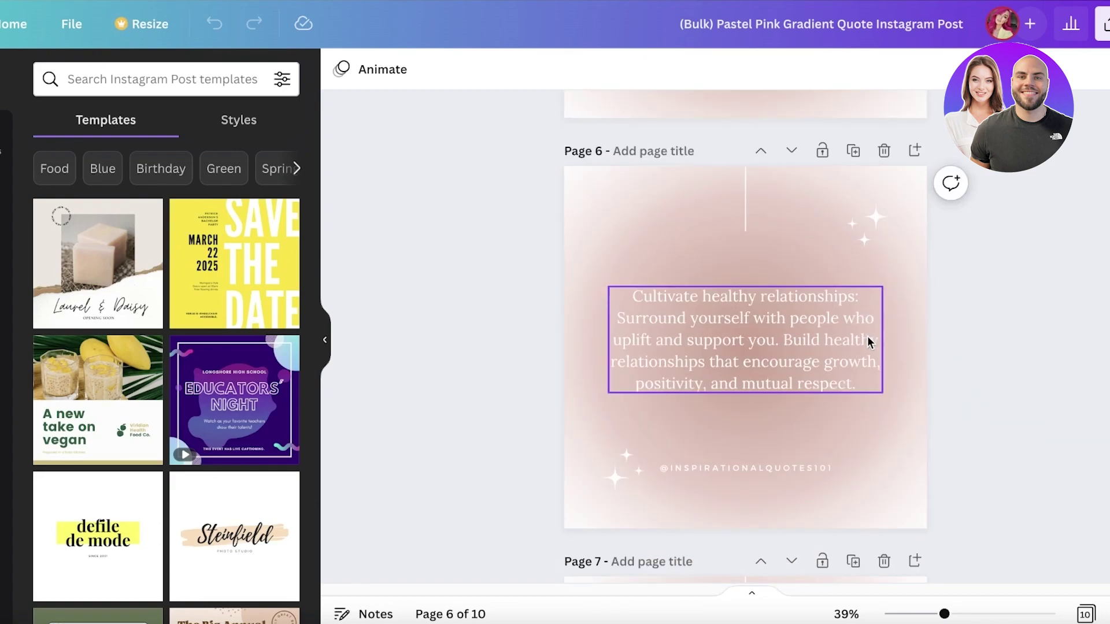
pyautogui.scroll(-7, 867, 340)
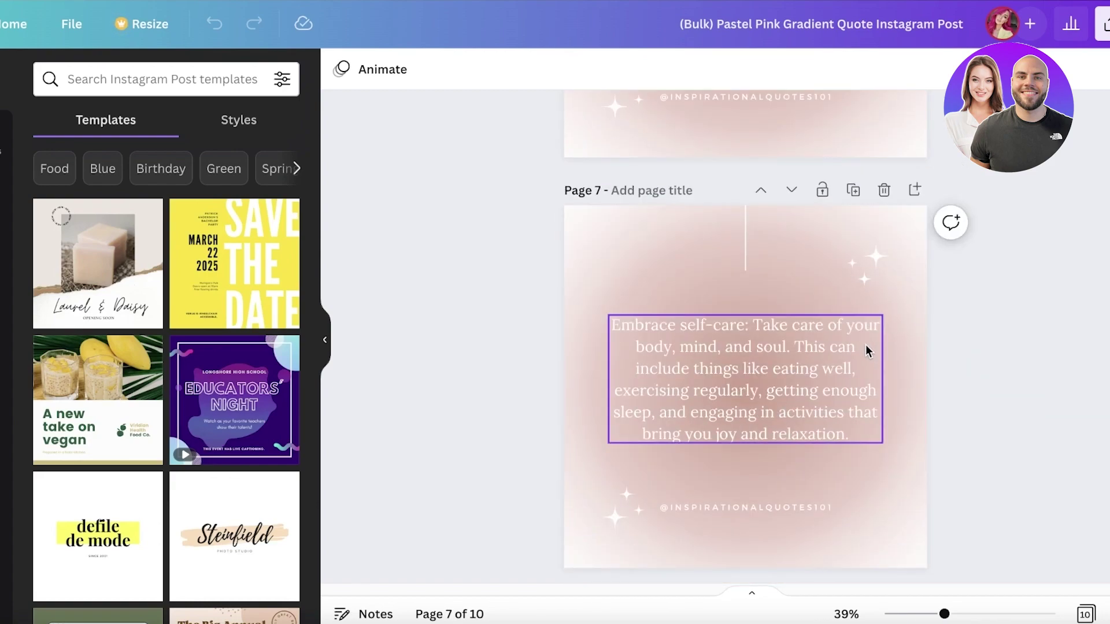
pyautogui.scroll(-8, 896, 326)
pyautogui.scroll(-3, 904, 324)
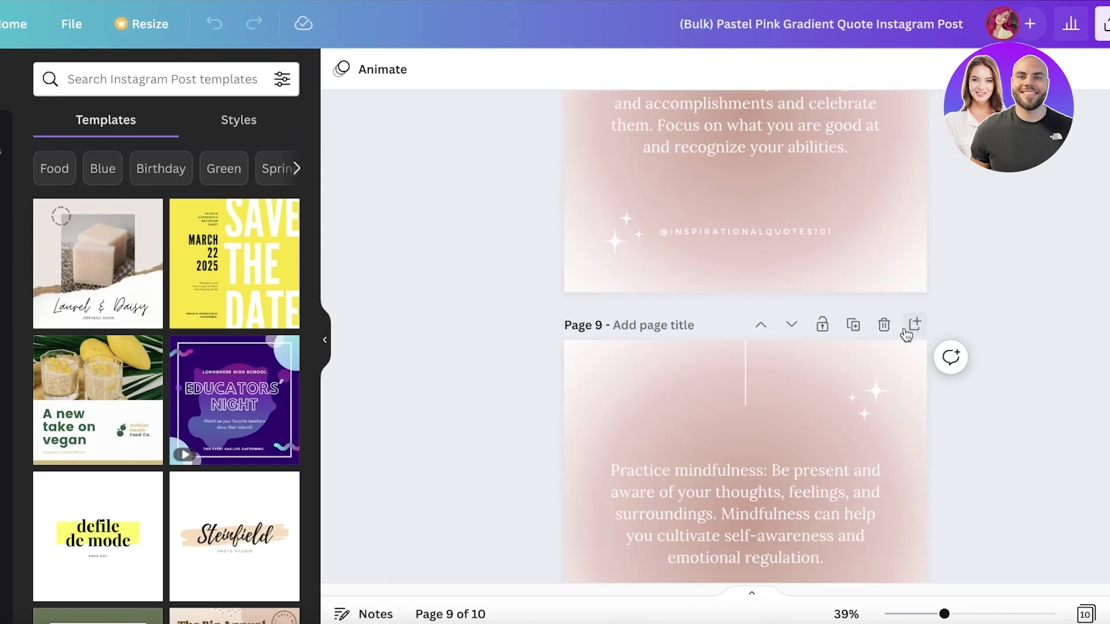
pyautogui.scroll(-6, 908, 332)
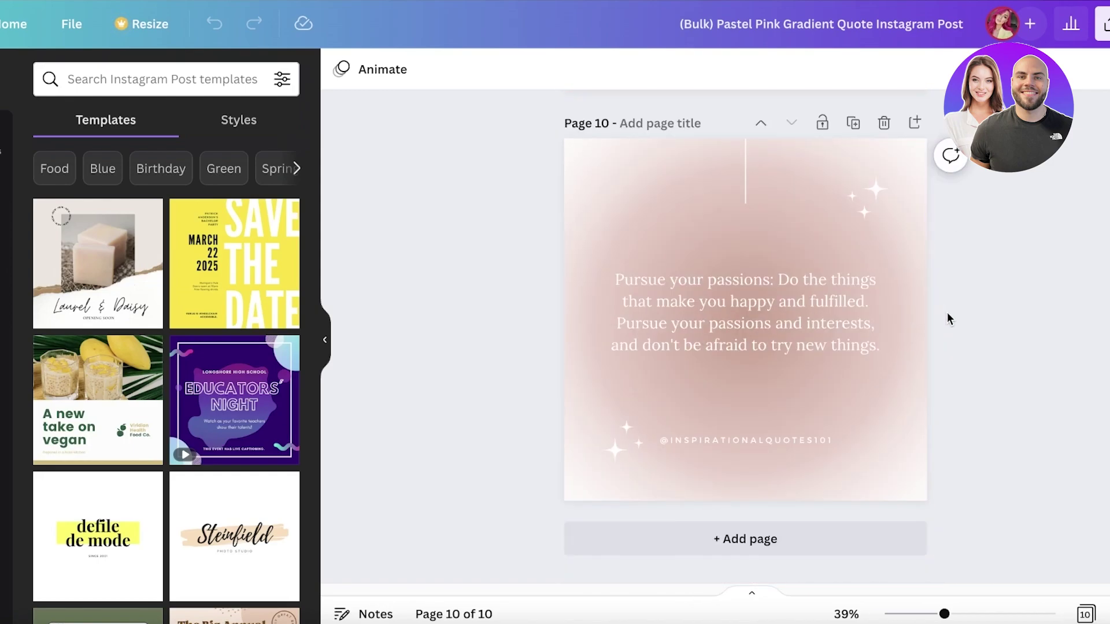
pyautogui.scroll(20, 805, 300)
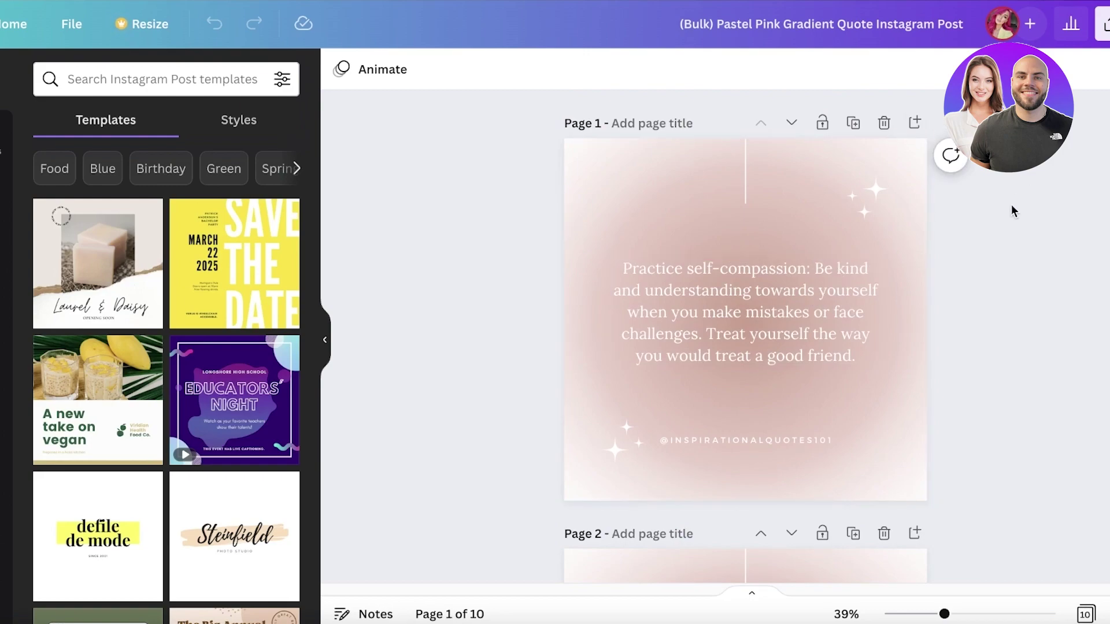
pyautogui.scroll(-10, 1009, 210)
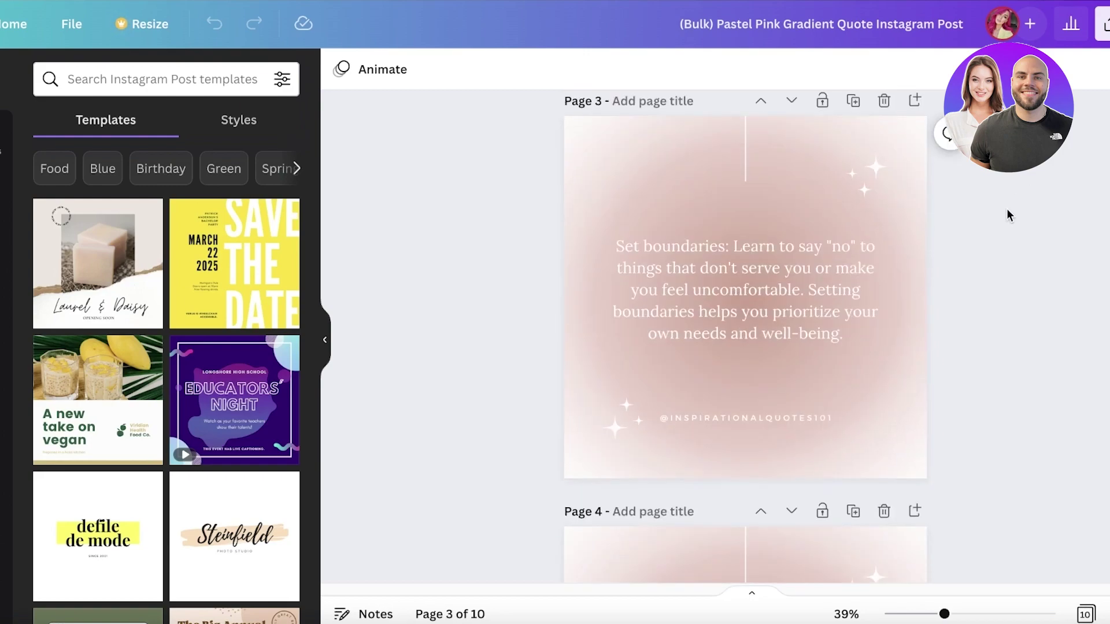
pyautogui.scroll(-5, 1001, 216)
pyautogui.scroll(6, 999, 222)
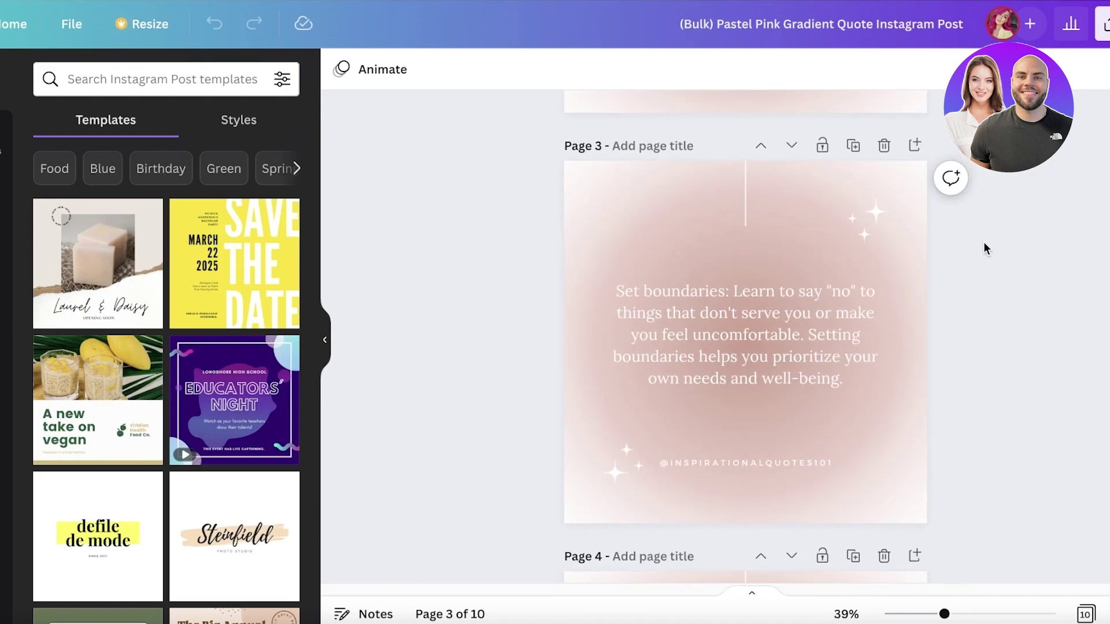
pyautogui.scroll(10, 986, 247)
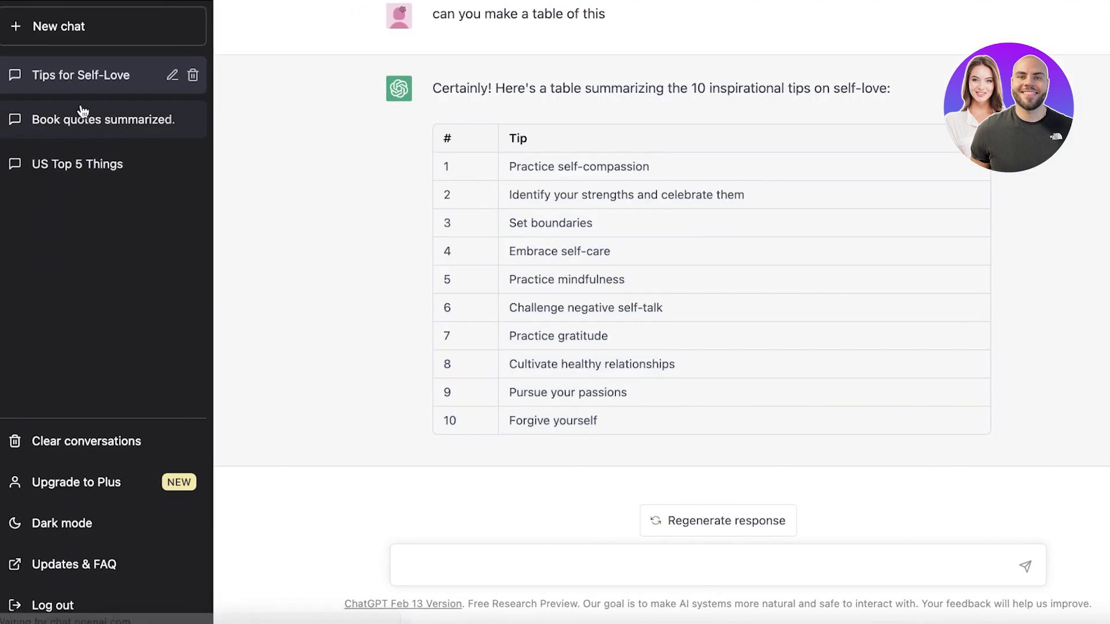
# - Open the 'Book quotes summarized' chat and look over its book quotes table
pyautogui.click(81, 116)
pyautogui.scroll(5, 548, 389)
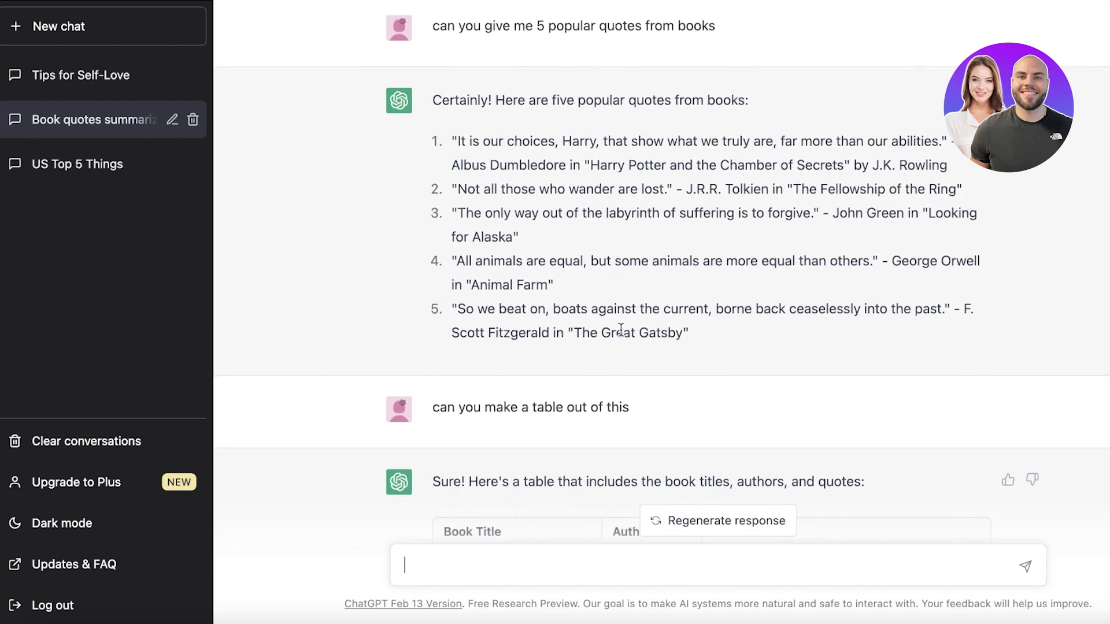
pyautogui.scroll(-5, 598, 366)
pyautogui.scroll(5, 597, 366)
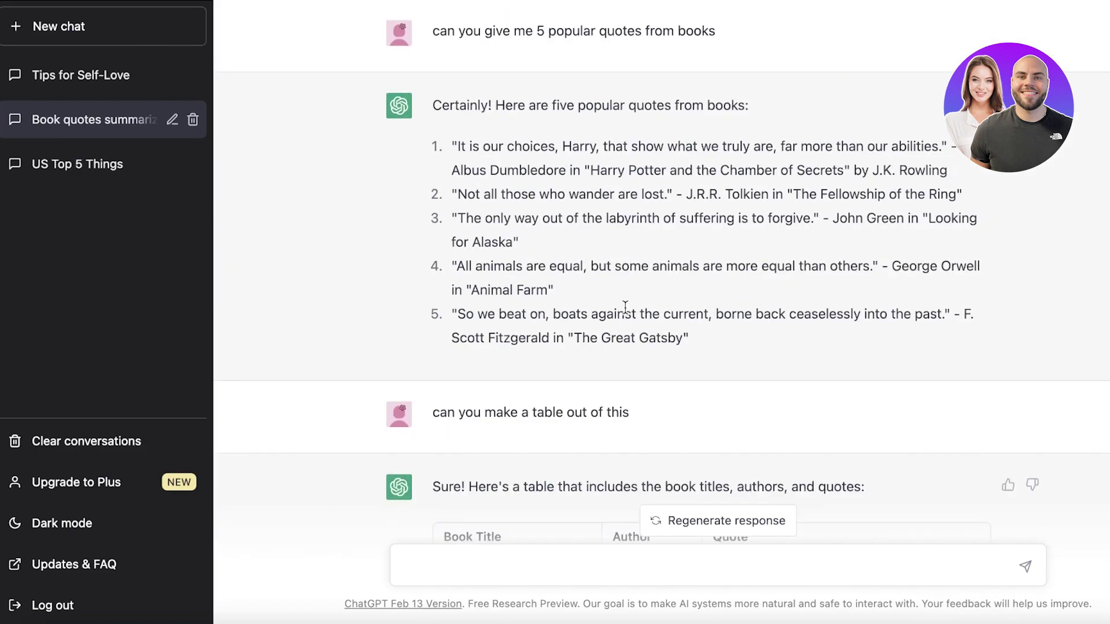
pyautogui.scroll(-6, 625, 306)
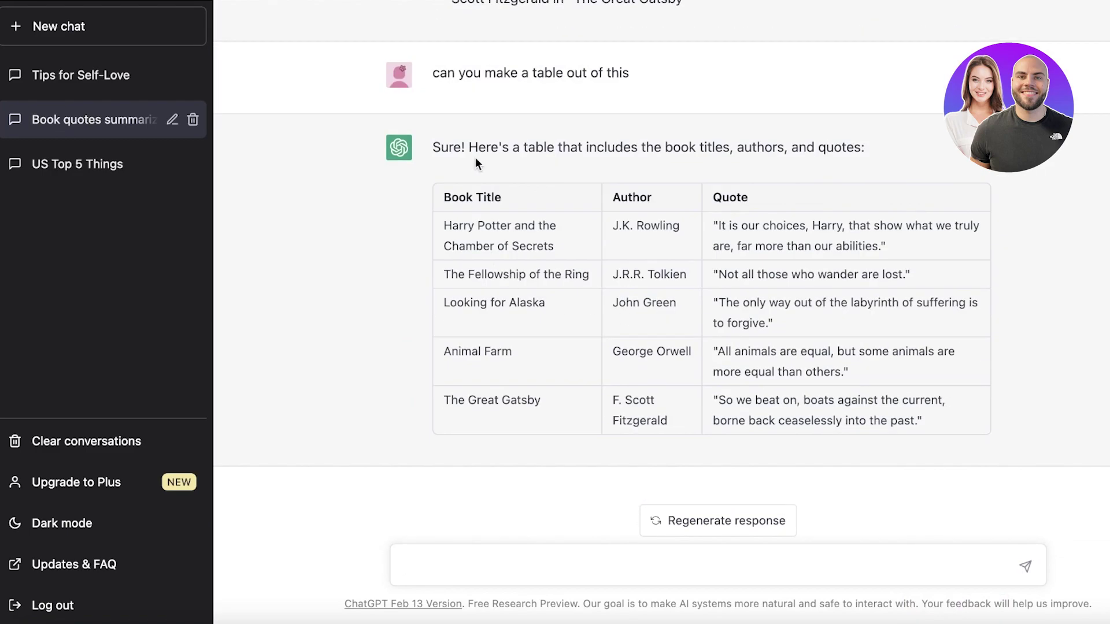
# - Select and copy the whole five-book quotes table, then bring Excel forward
pyautogui.moveTo(449, 199); pyautogui.dragTo(1004, 417)
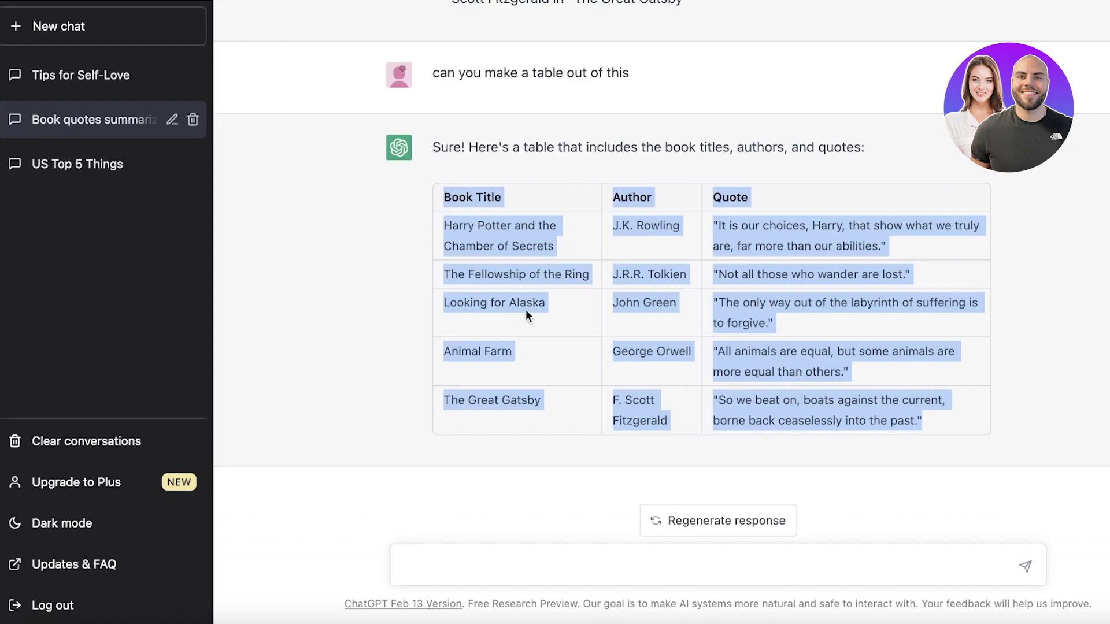
pyautogui.scroll(1, 513, 172)
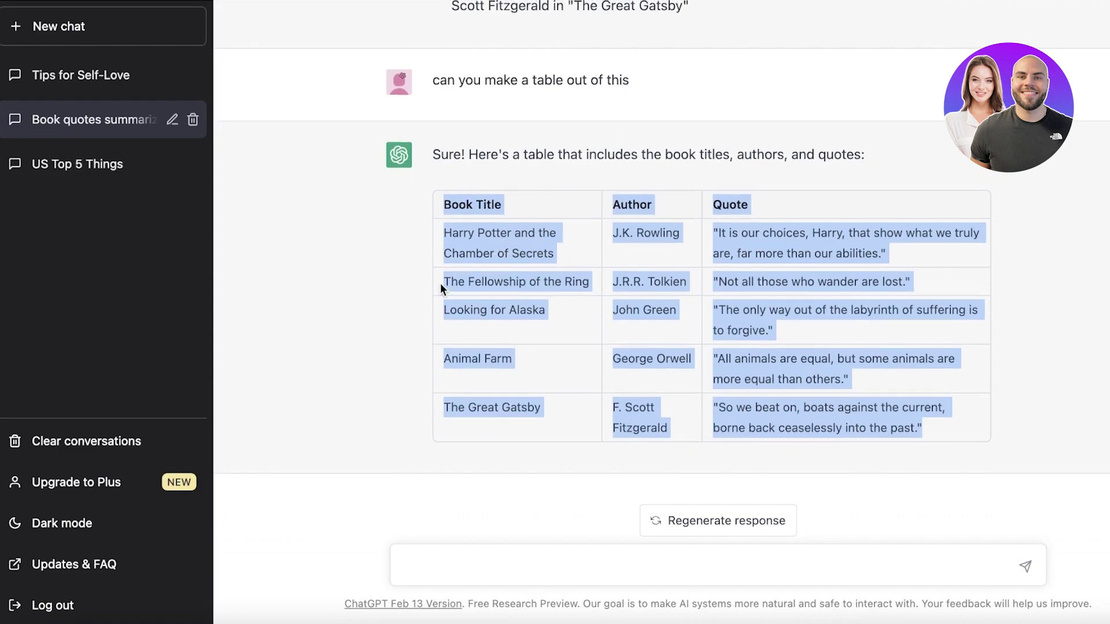
pyautogui.rightClick(479, 229)
pyautogui.click(509, 274)
pyautogui.click(771, 618)
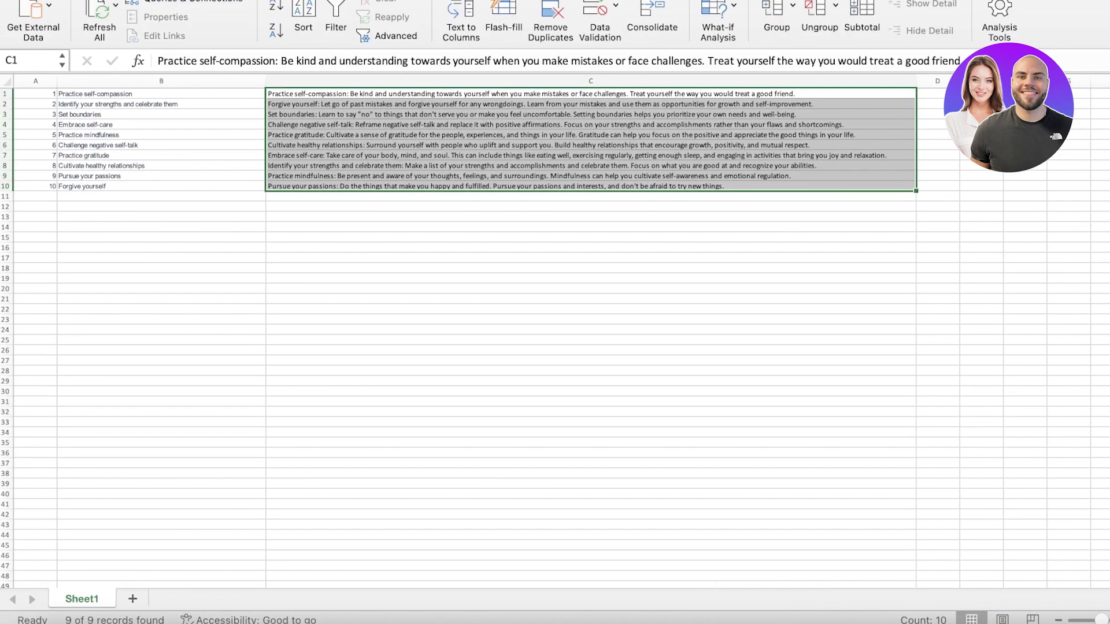
# - Open a new blank workbook and close the old data workbook without saving
pyautogui.press('super+n')
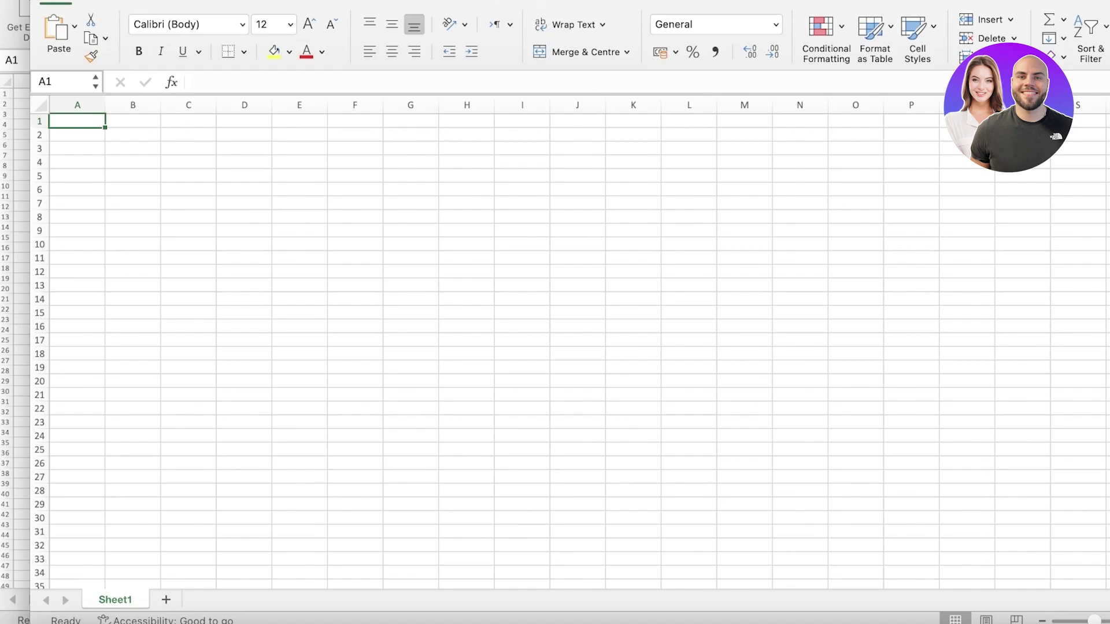
pyautogui.press('super+q')
pyautogui.click(587, 357)
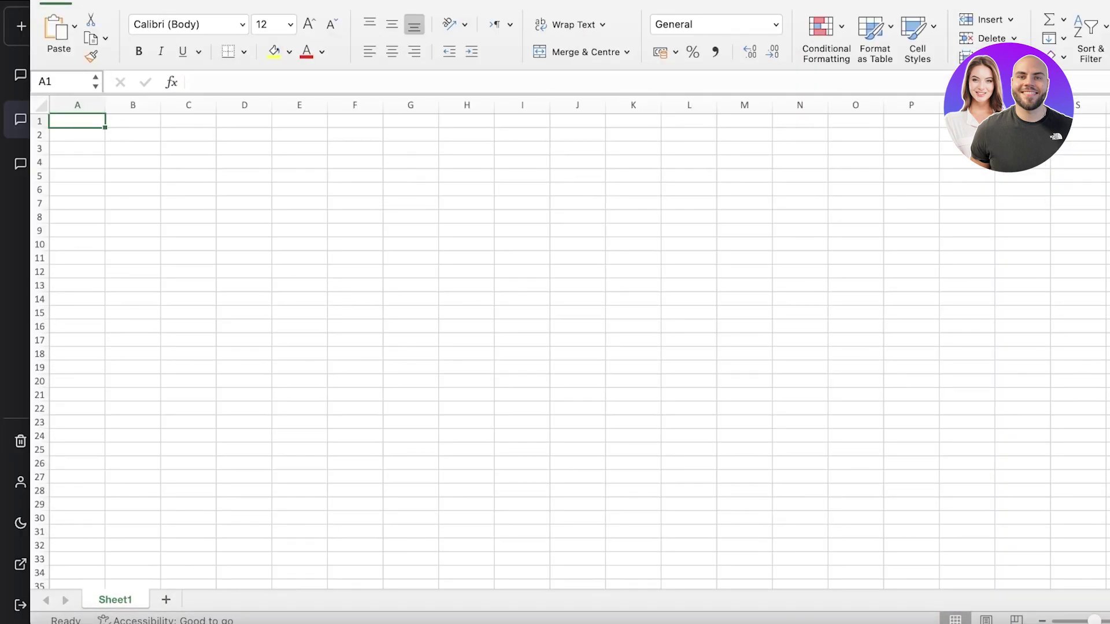
# - Try pasting the copied table into A1, then undo the paste crammed into row 1
pyautogui.rightClick(76, 119)
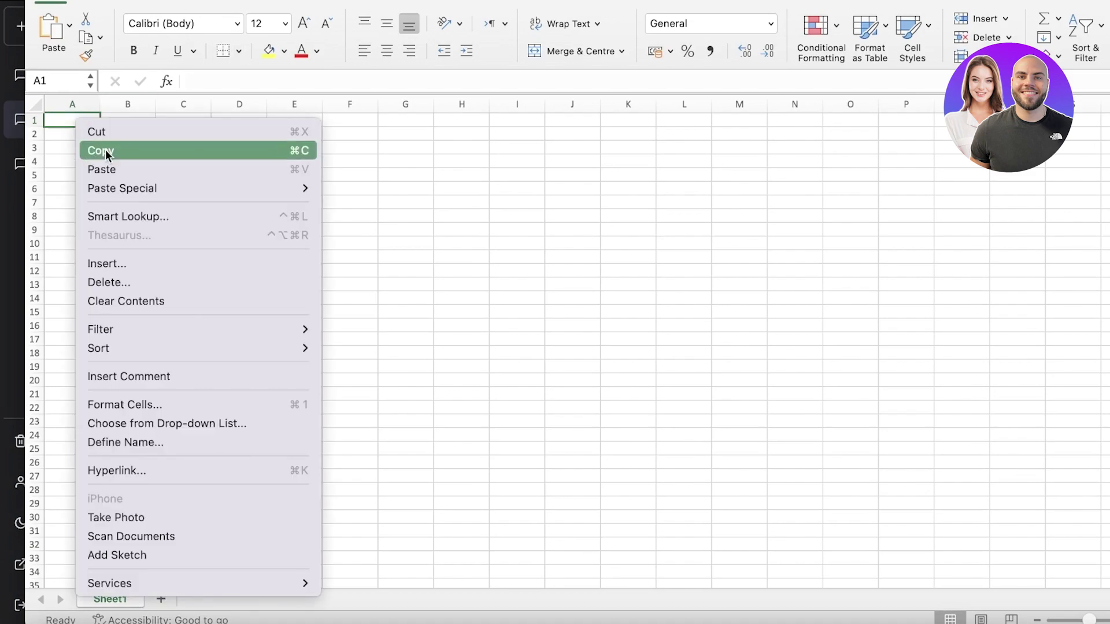
pyautogui.moveTo(143, 184)
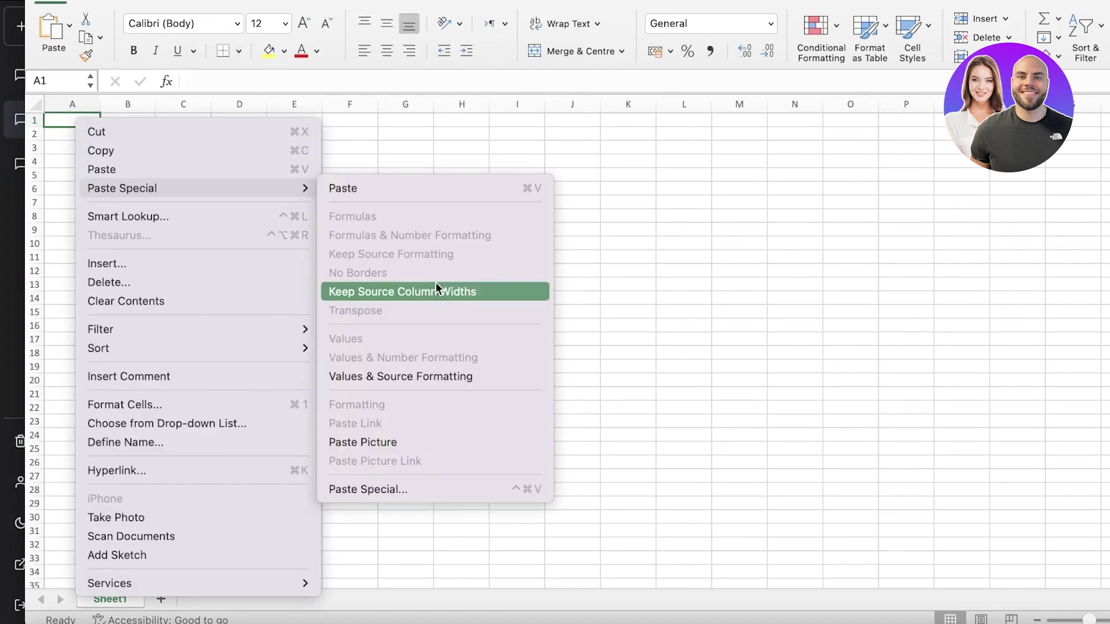
pyautogui.click(436, 372)
pyautogui.rightClick(73, 119)
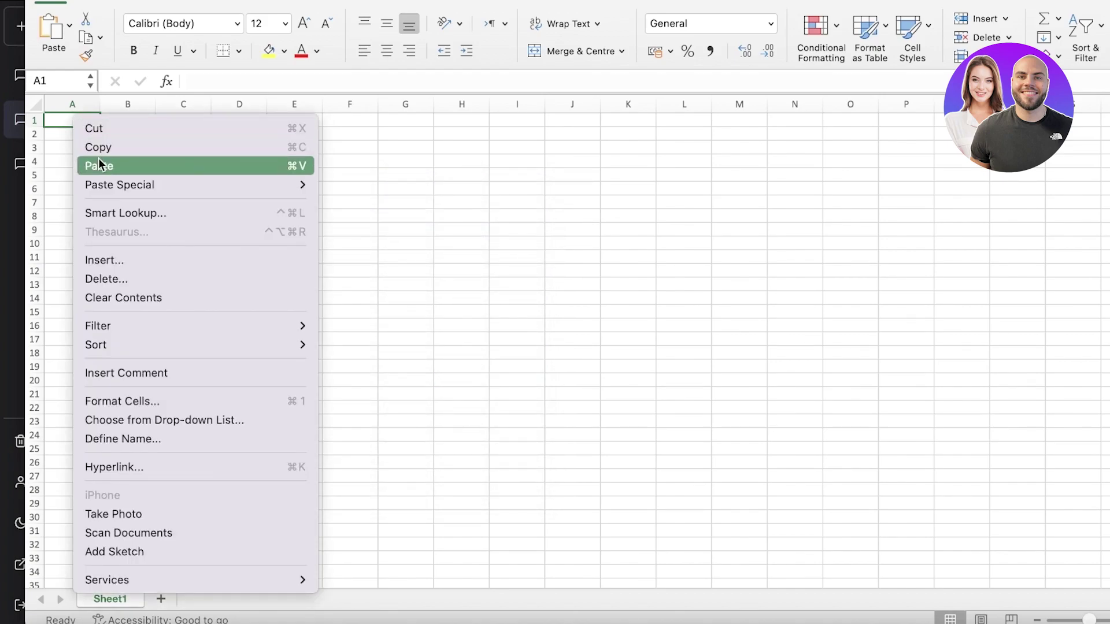
pyautogui.click(102, 167)
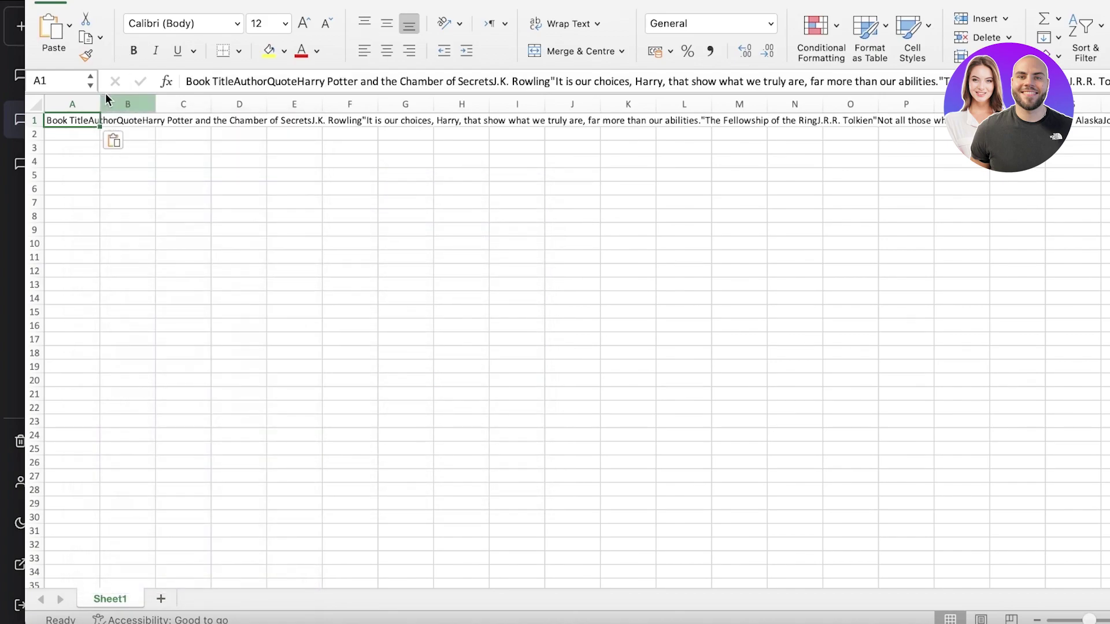
pyautogui.press('super+z')
# - Try pasting into the range A1:C2, then undo the mismatched paste
pyautogui.rightClick(81, 119)
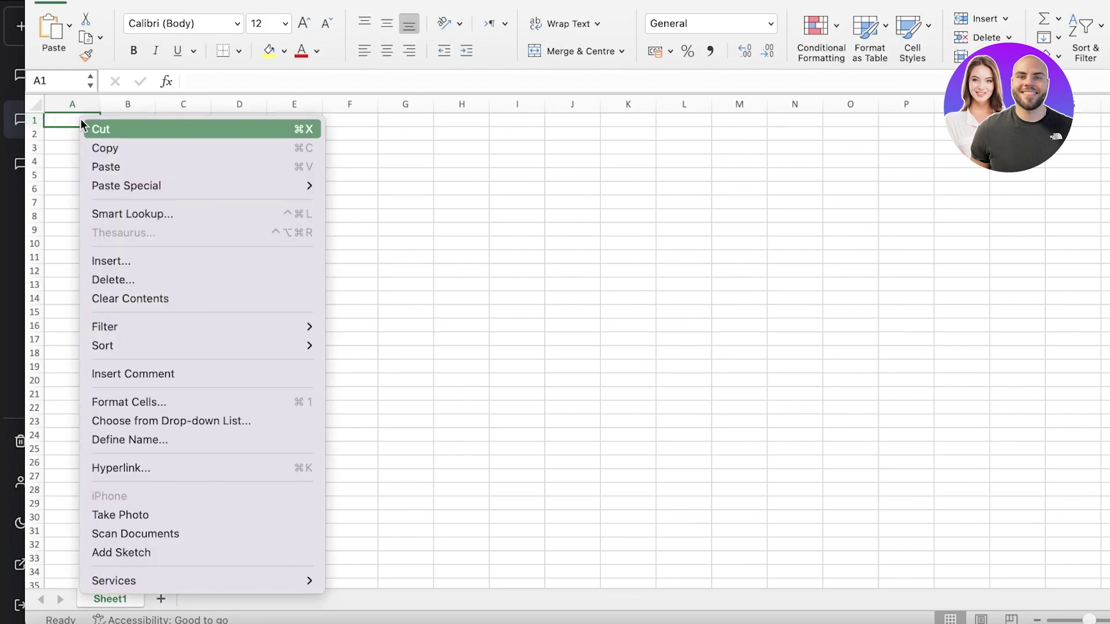
pyautogui.click(81, 118)
pyautogui.moveTo(81, 118); pyautogui.dragTo(209, 127)
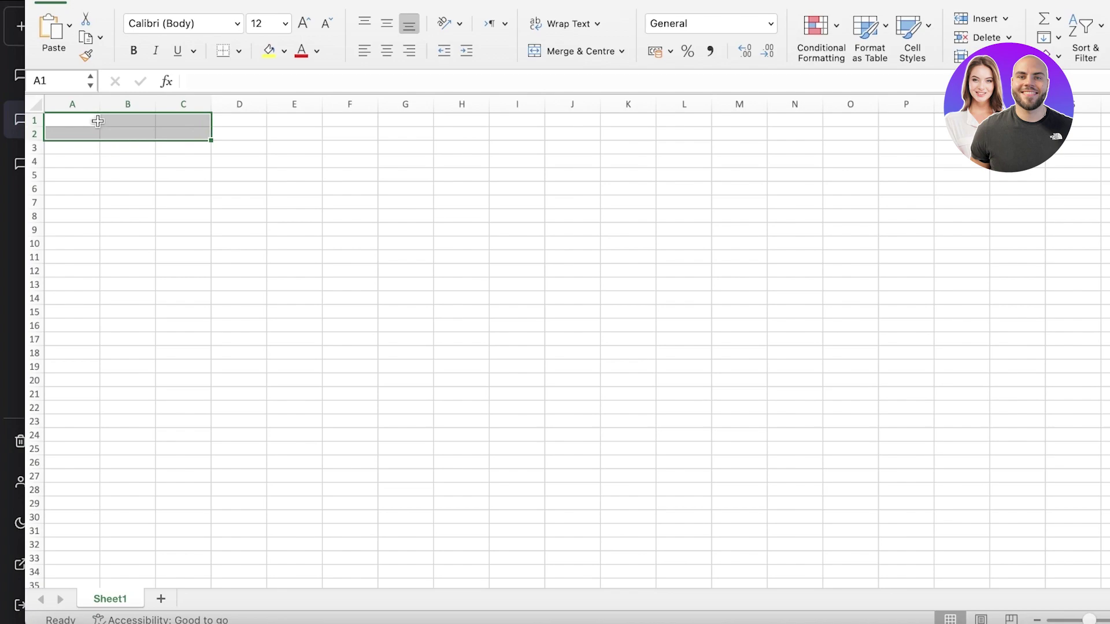
pyautogui.rightClick(82, 120)
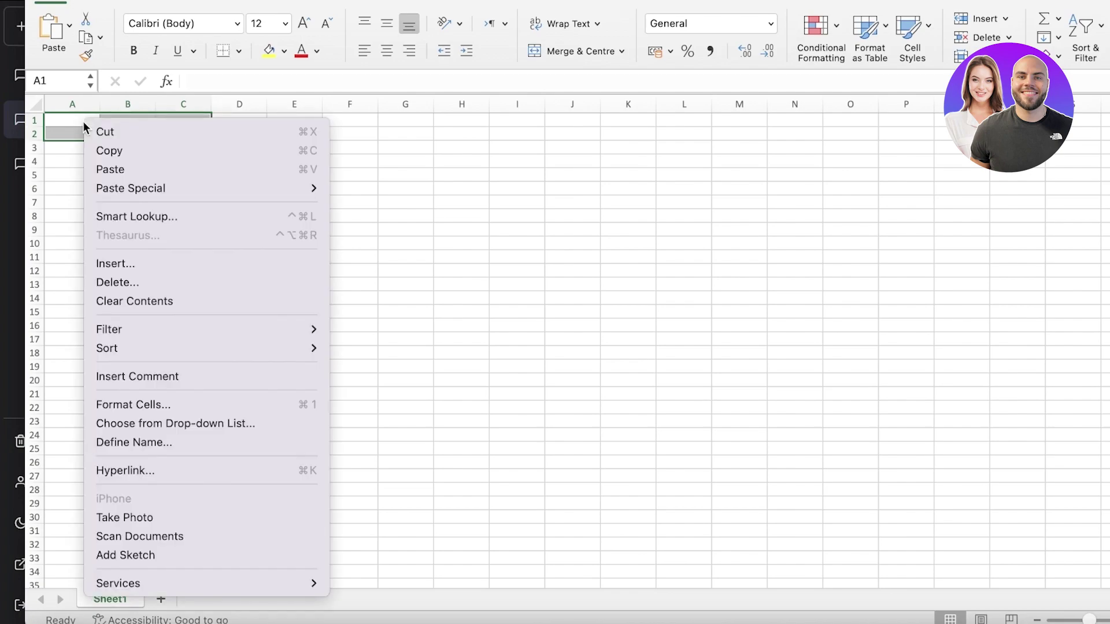
pyautogui.click(109, 168)
pyautogui.press('Return')
pyautogui.press('super+z')
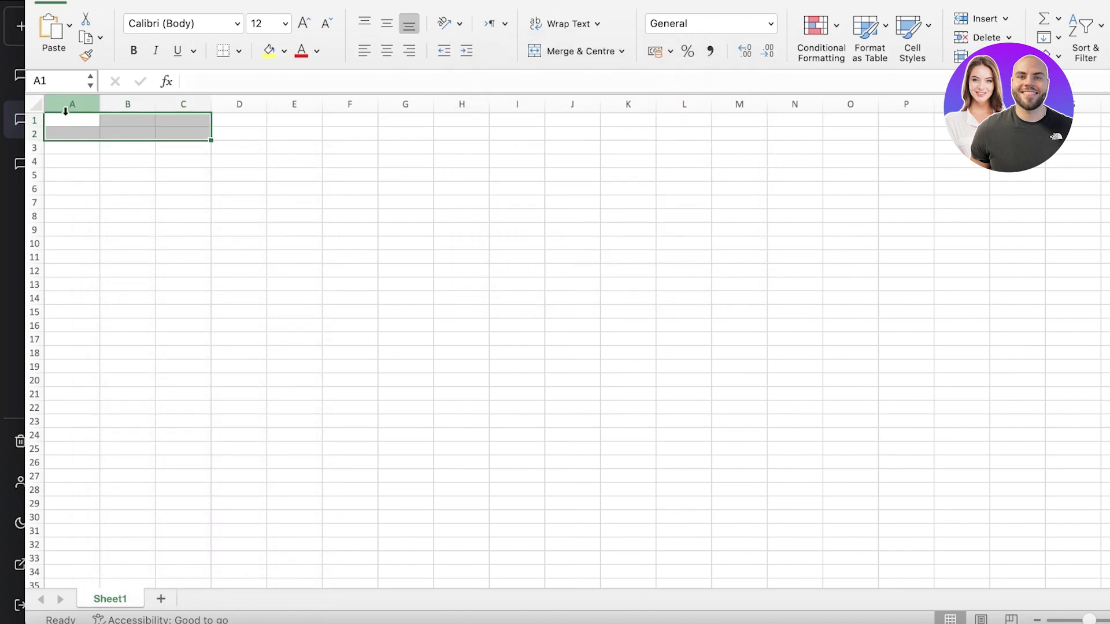
# - Paste the book table into A1 as plain Text via Paste Special
pyautogui.click(74, 118)
pyautogui.rightClick(76, 118)
pyautogui.moveTo(133, 186)
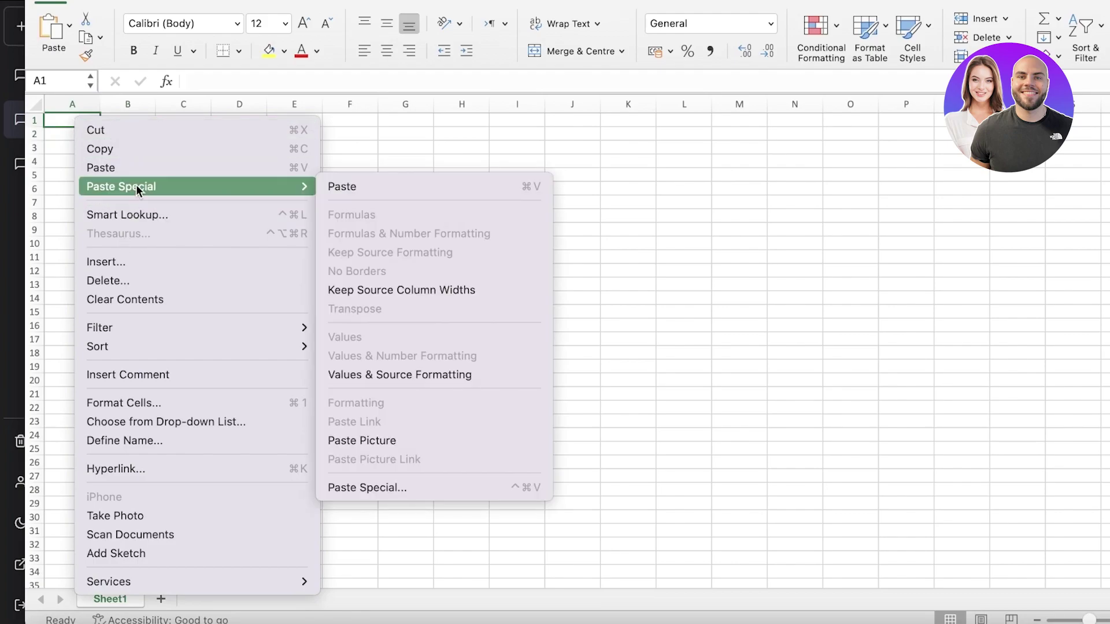
pyautogui.click(406, 480)
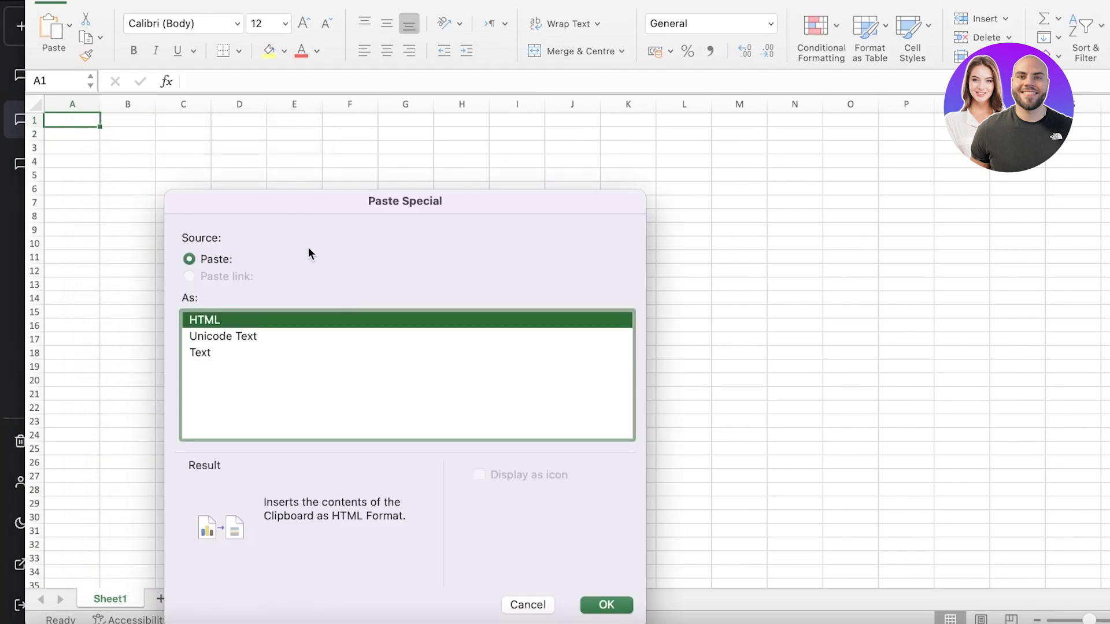
pyautogui.click(212, 354)
pyautogui.click(604, 604)
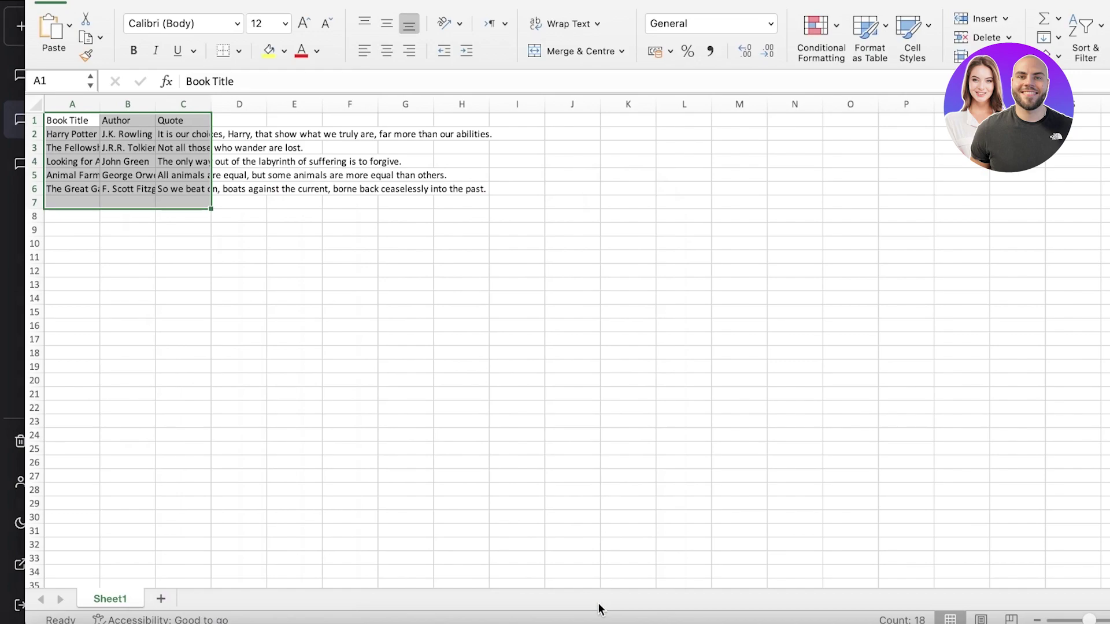
# - Widen columns A and C to show the full book titles and quotes
pyautogui.click(139, 314)
pyautogui.click(151, 121)
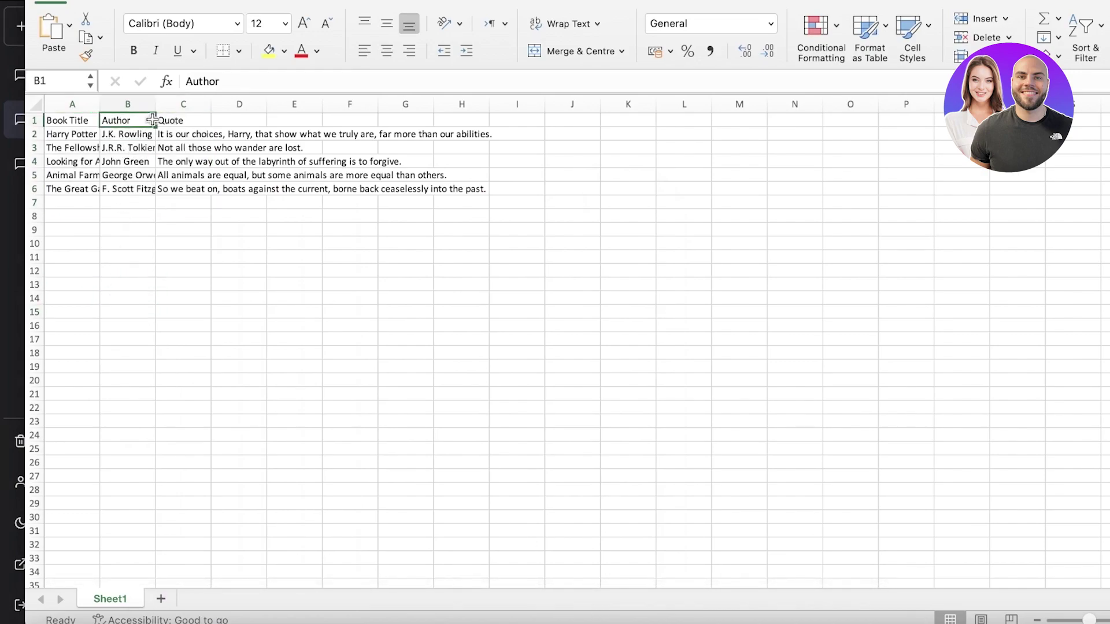
pyautogui.moveTo(151, 119); pyautogui.dragTo(364, 104)
pyautogui.moveTo(98, 103); pyautogui.dragTo(233, 103)
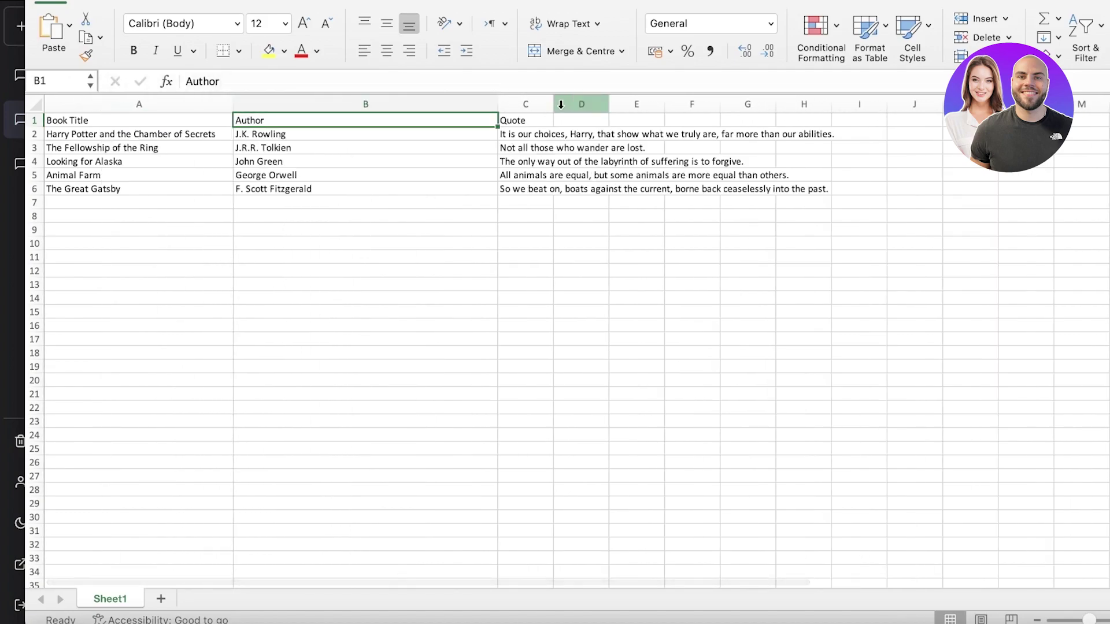
pyautogui.moveTo(553, 103); pyautogui.dragTo(925, 108)
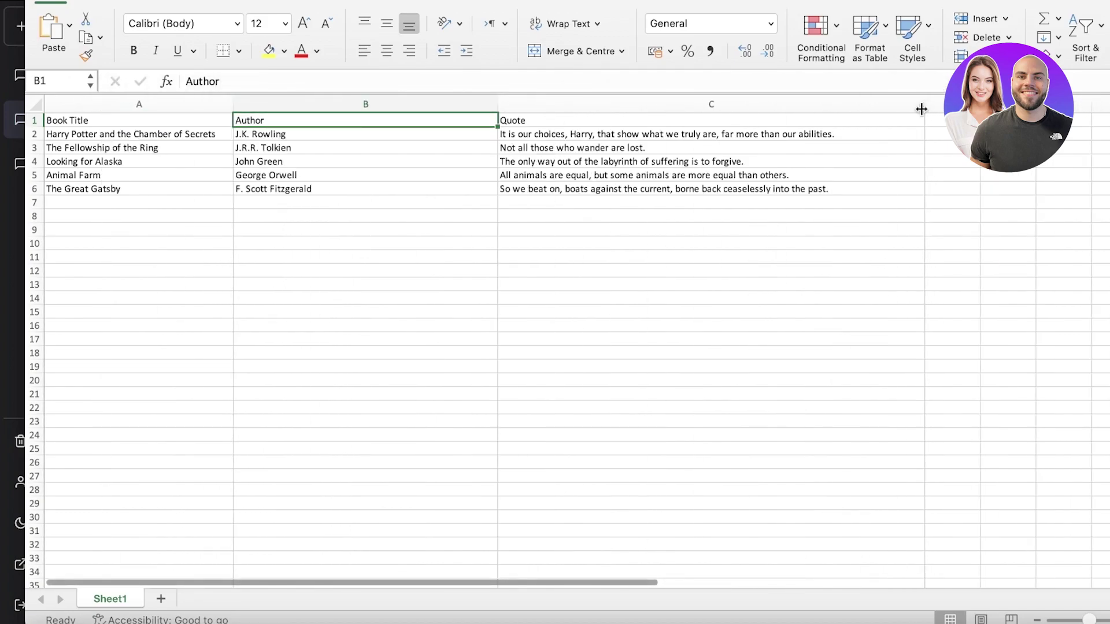
pyautogui.click(430, 283)
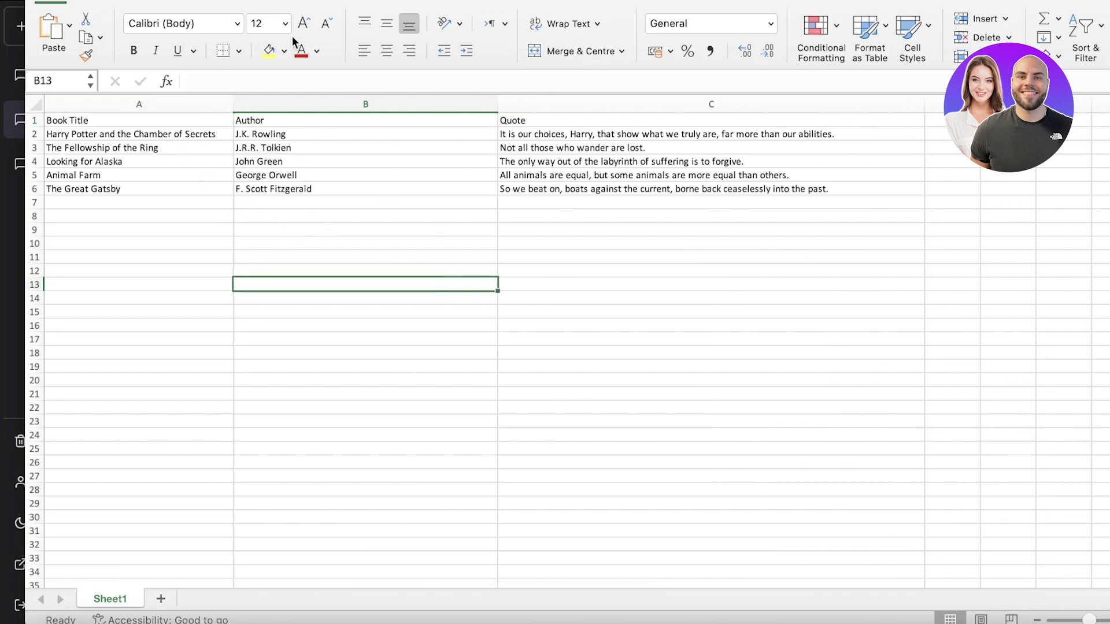
# - Save the sheet as Book2 in Documents with CSV UTF-8 (Comma-delimited) format
pyautogui.press('super+s')
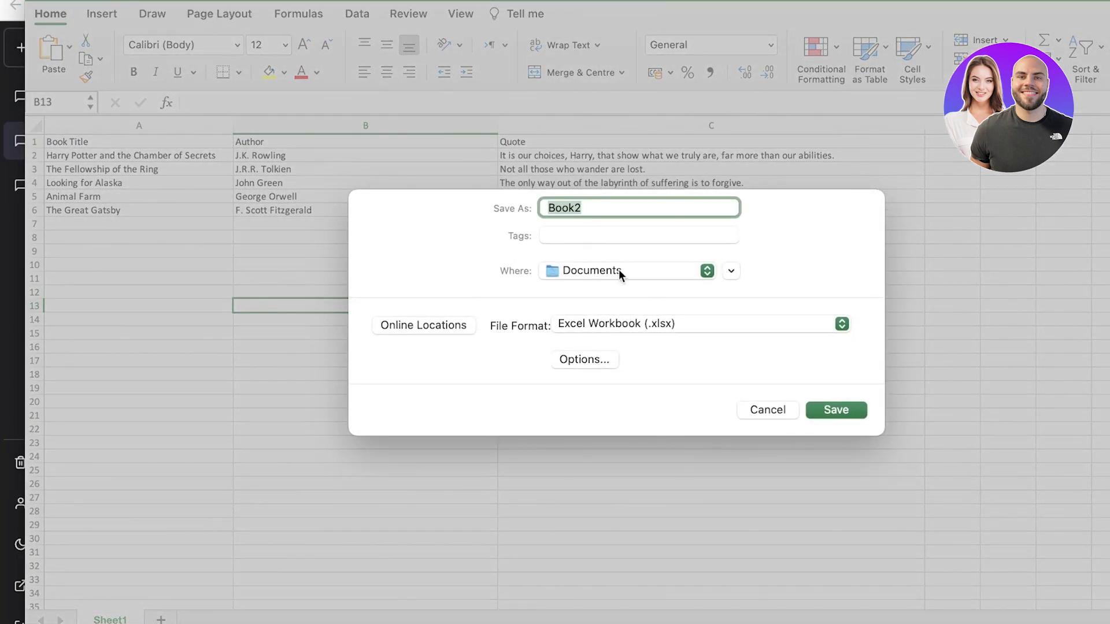
pyautogui.click(661, 271)
pyautogui.click(782, 281)
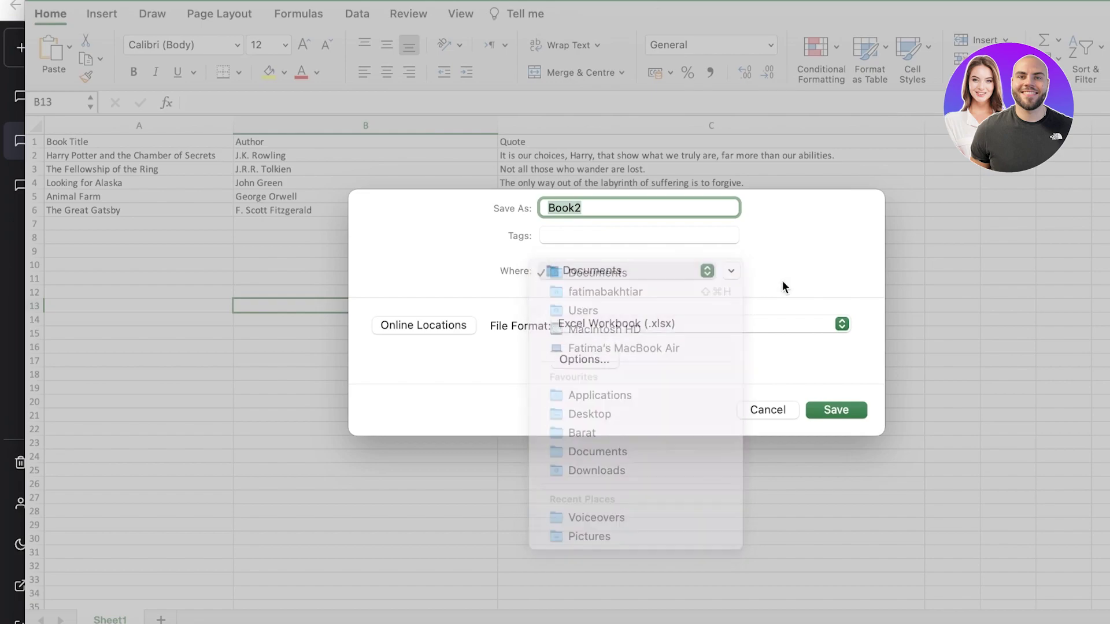
pyautogui.click(762, 329)
pyautogui.scroll(-1, 726, 387)
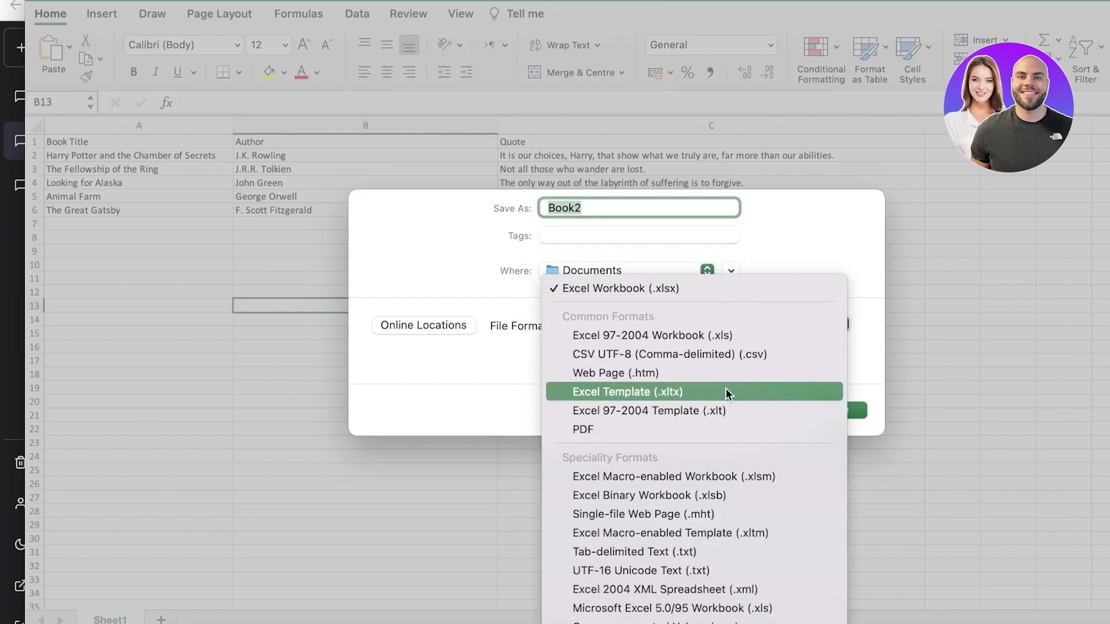
pyautogui.click(741, 349)
pyautogui.click(831, 407)
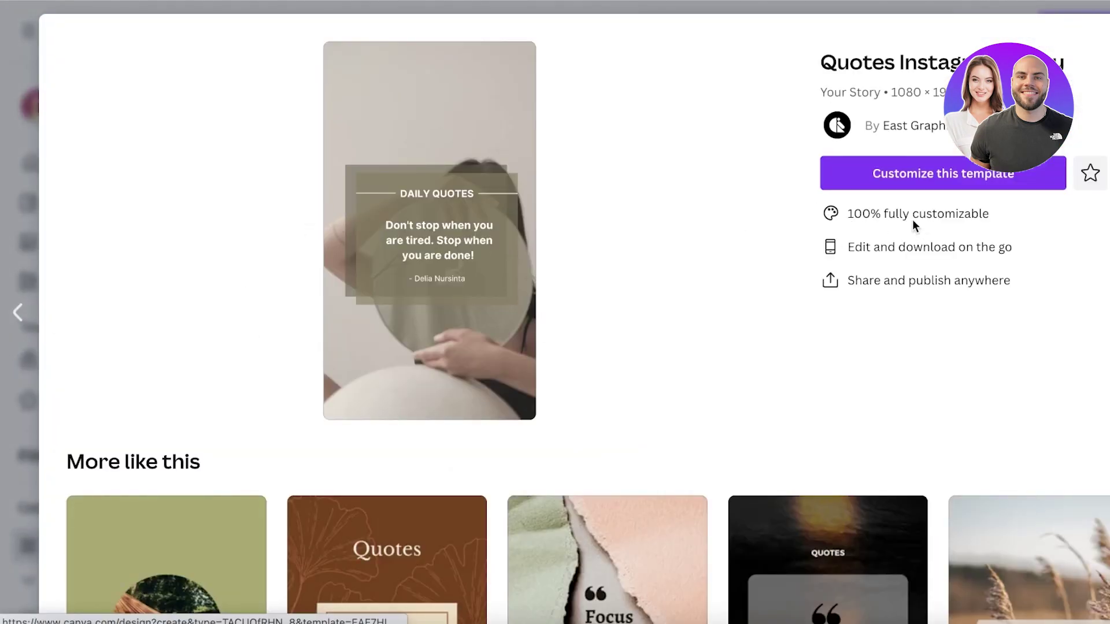
# - Customize the Quotes Instagram Story template and launch Bulk create from the Apps panel
pyautogui.click(941, 177)
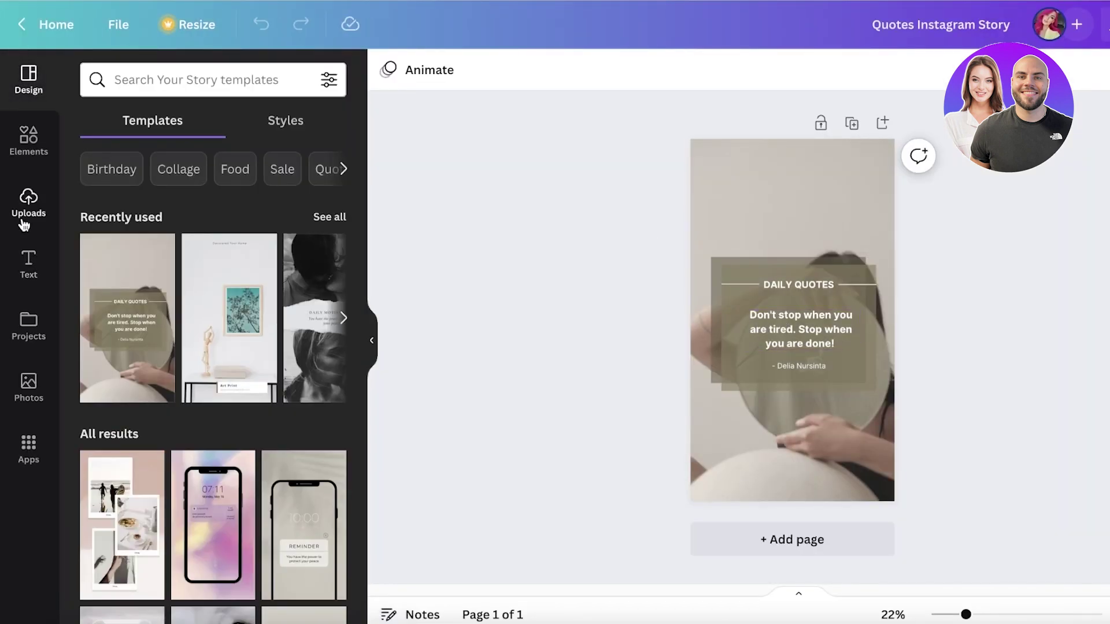
pyautogui.click(23, 215)
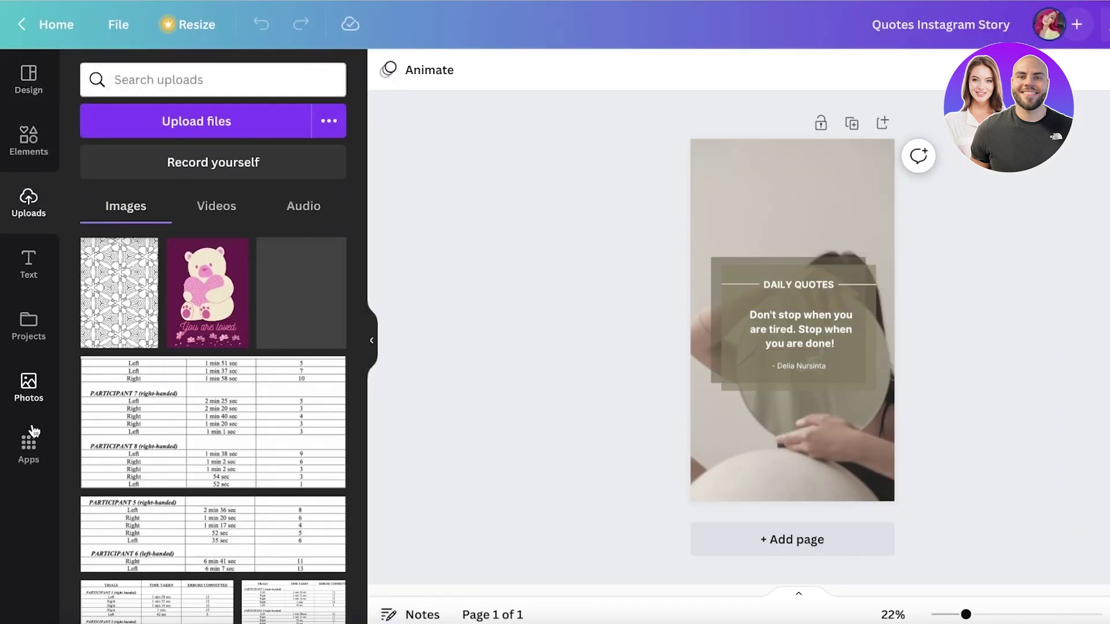
pyautogui.click(32, 435)
pyautogui.scroll(-10, 174, 376)
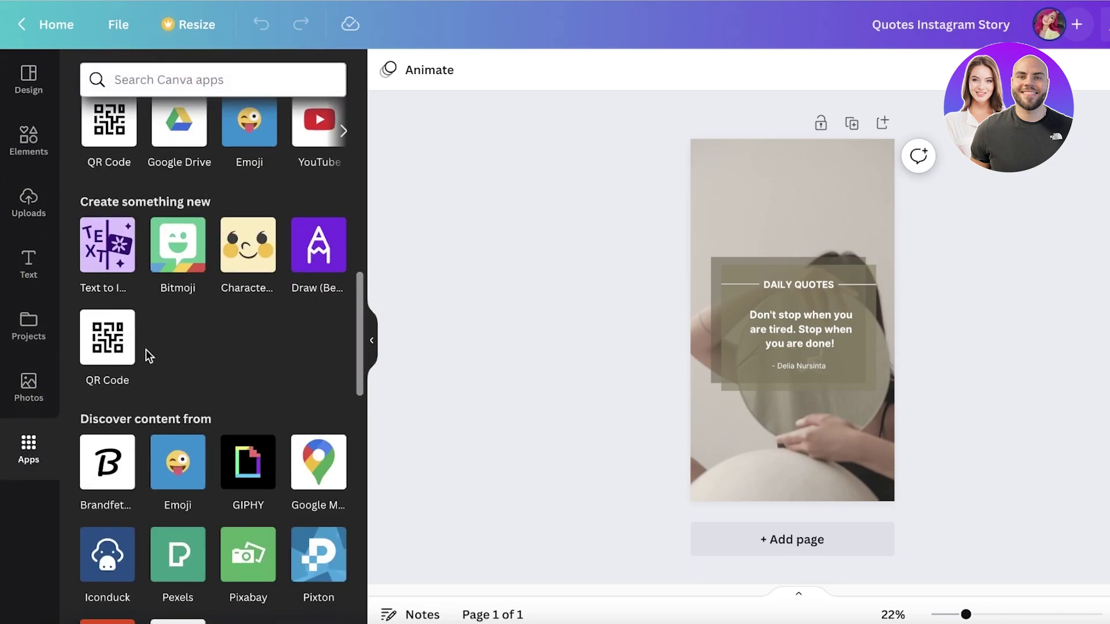
pyautogui.scroll(-8, 178, 433)
pyautogui.scroll(9, 181, 433)
pyautogui.scroll(-18, 106, 362)
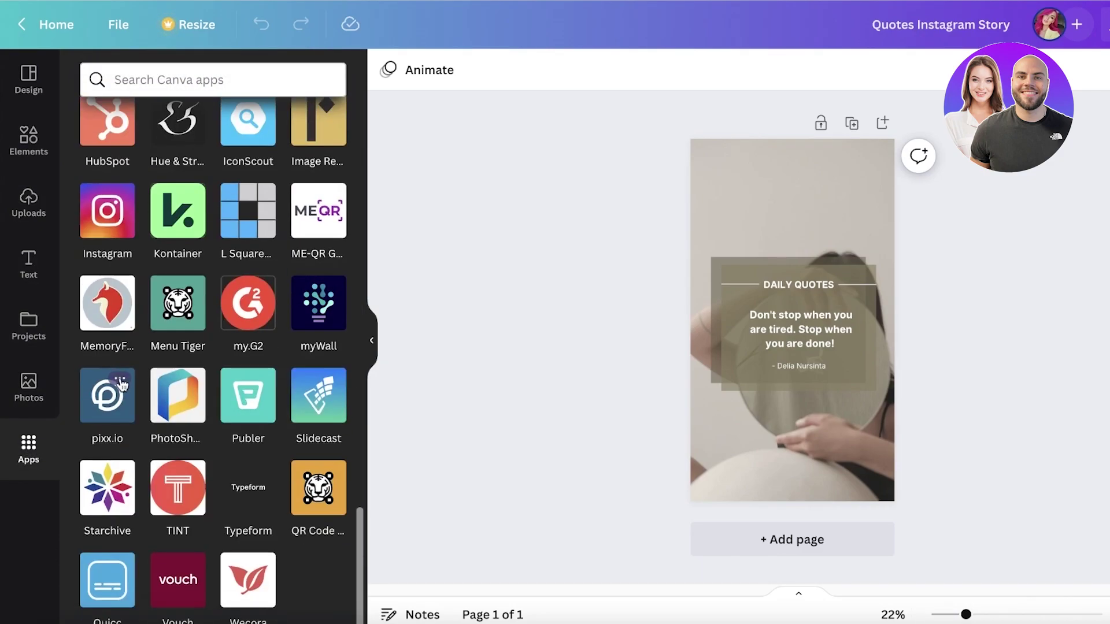
pyautogui.scroll(-6, 107, 384)
pyautogui.scroll(15, 145, 359)
pyautogui.scroll(-3, 173, 440)
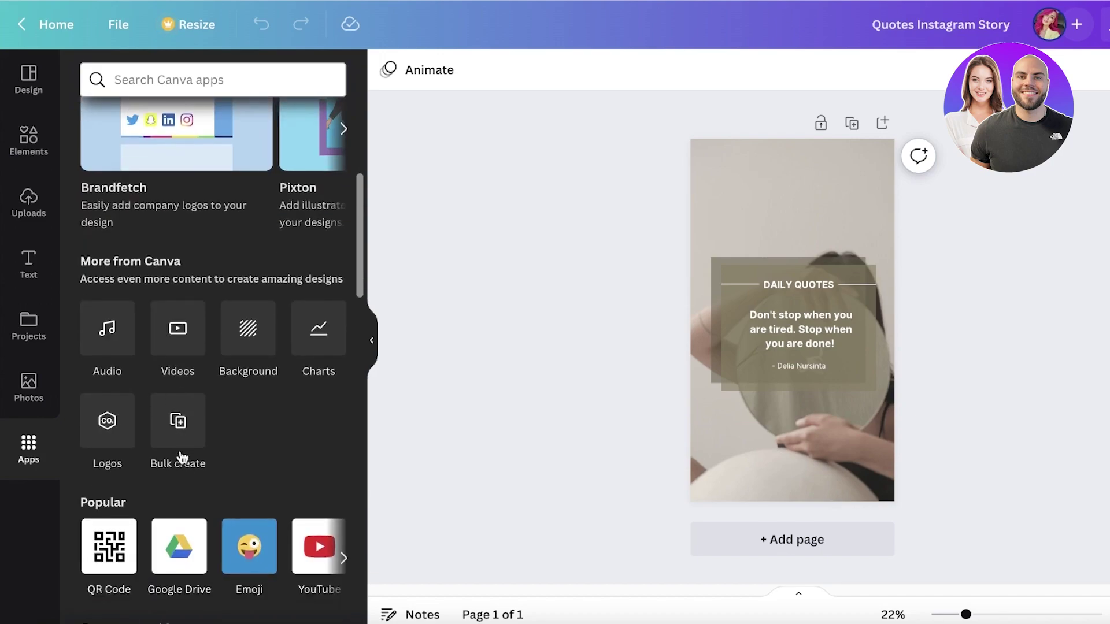
pyautogui.click(177, 424)
# - Search the Desktop, Shared and iCloud Drive folders in the file picker for the CSV
pyautogui.click(208, 494)
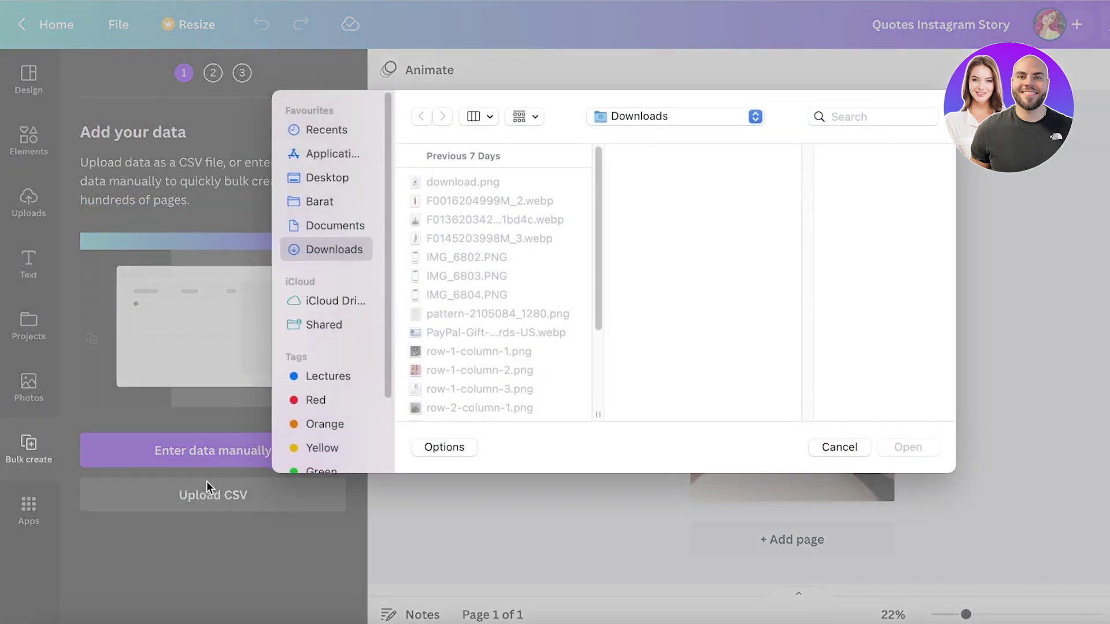
pyautogui.scroll(-5, 495, 323)
pyautogui.scroll(5, 433, 307)
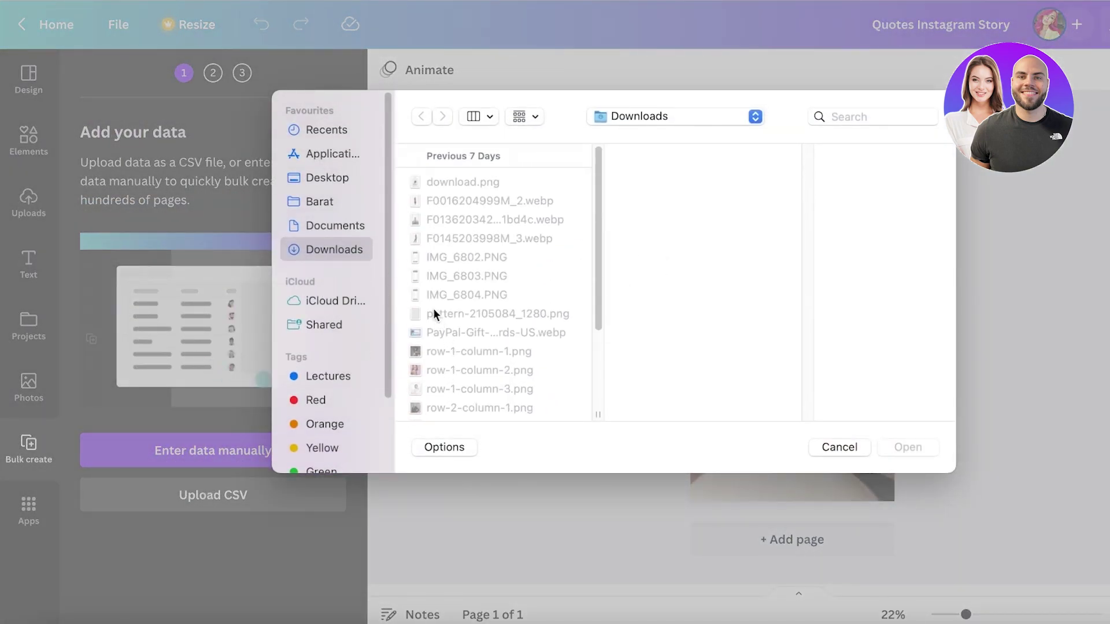
pyautogui.click(319, 181)
pyautogui.scroll(-3, 335, 347)
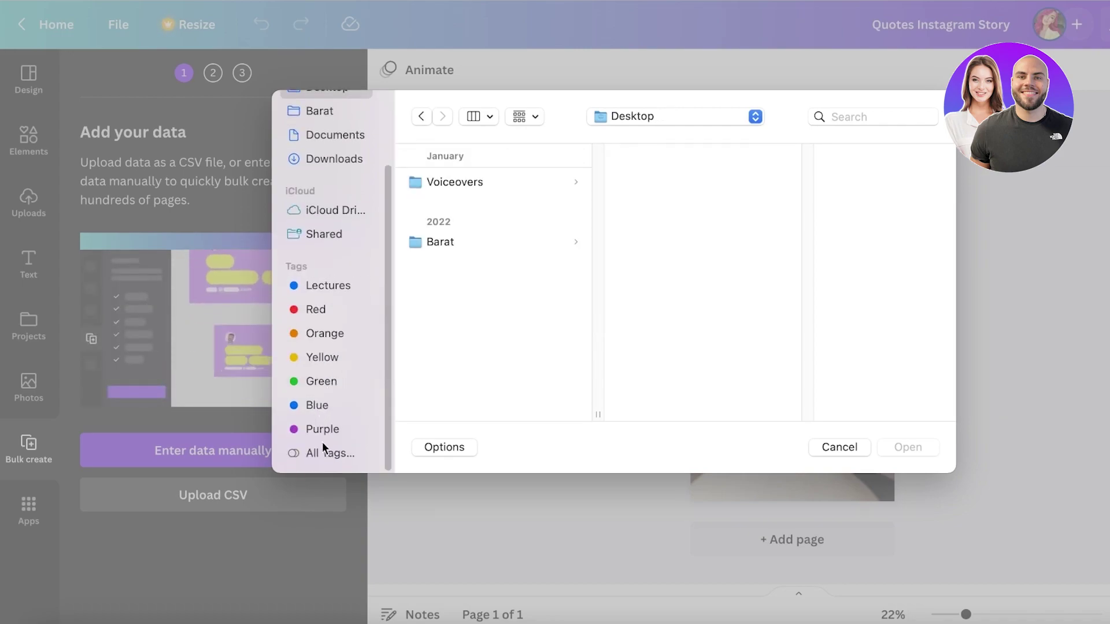
pyautogui.scroll(3, 323, 359)
pyautogui.click(319, 317)
pyautogui.click(322, 302)
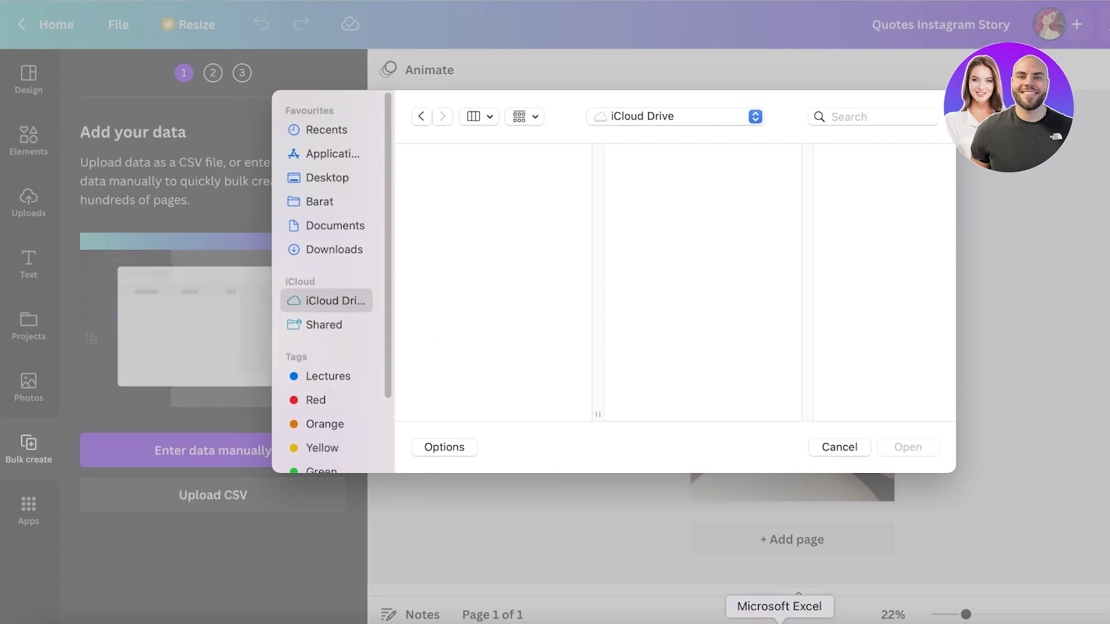
# - Back in Excel, resave the Book2 CSV onto the Desktop
pyautogui.click(810, 620)
pyautogui.click(249, 5)
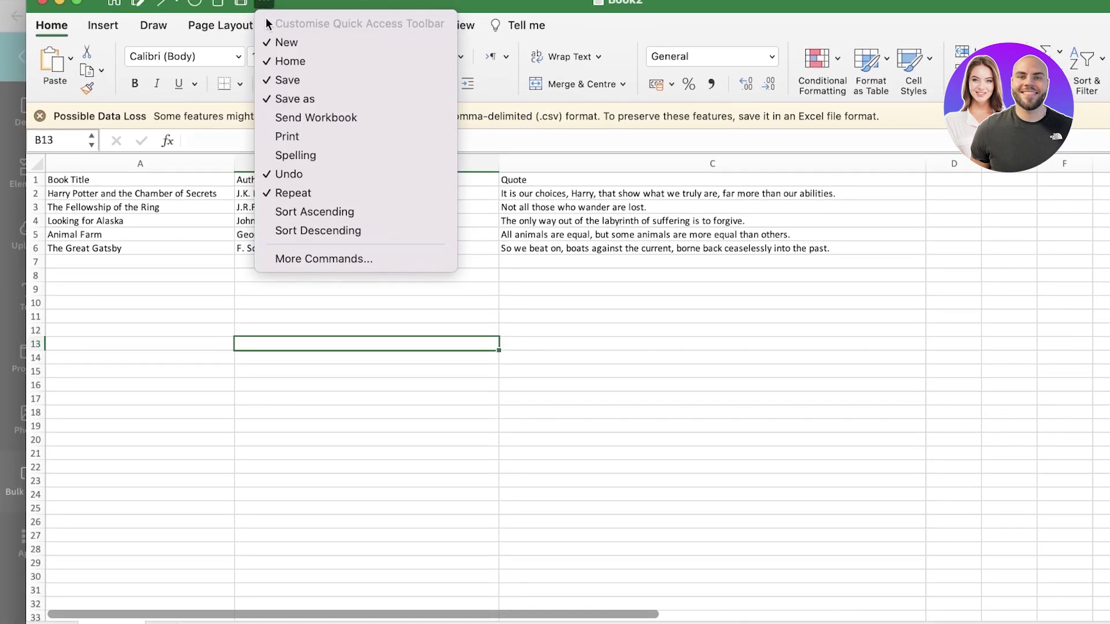
pyautogui.click(249, 5)
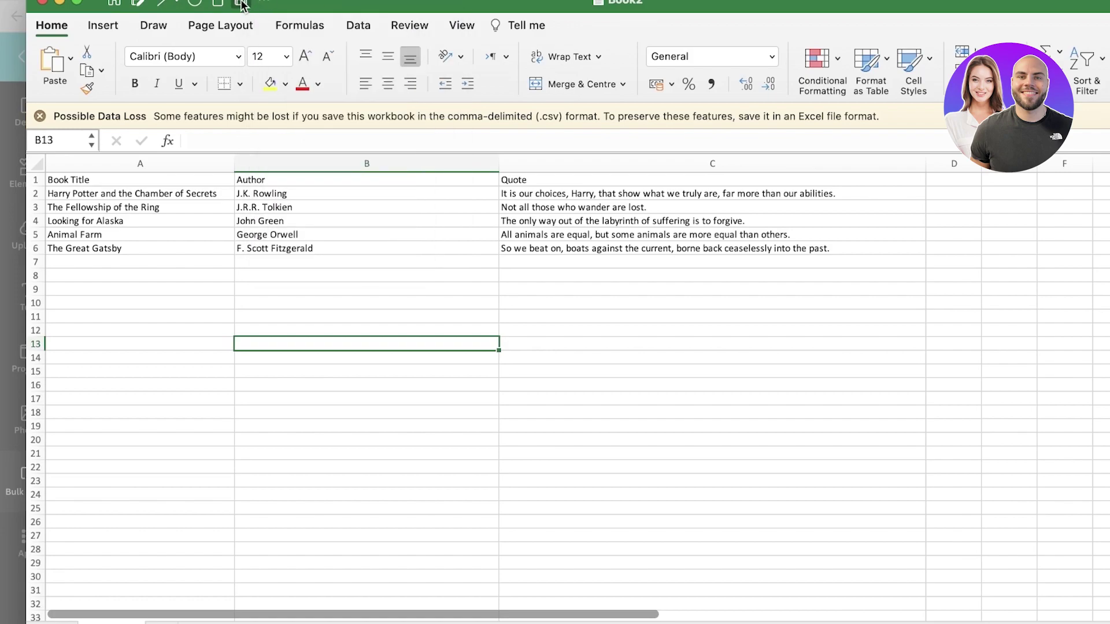
pyautogui.click(243, 4)
pyautogui.click(293, 289)
pyautogui.click(626, 283)
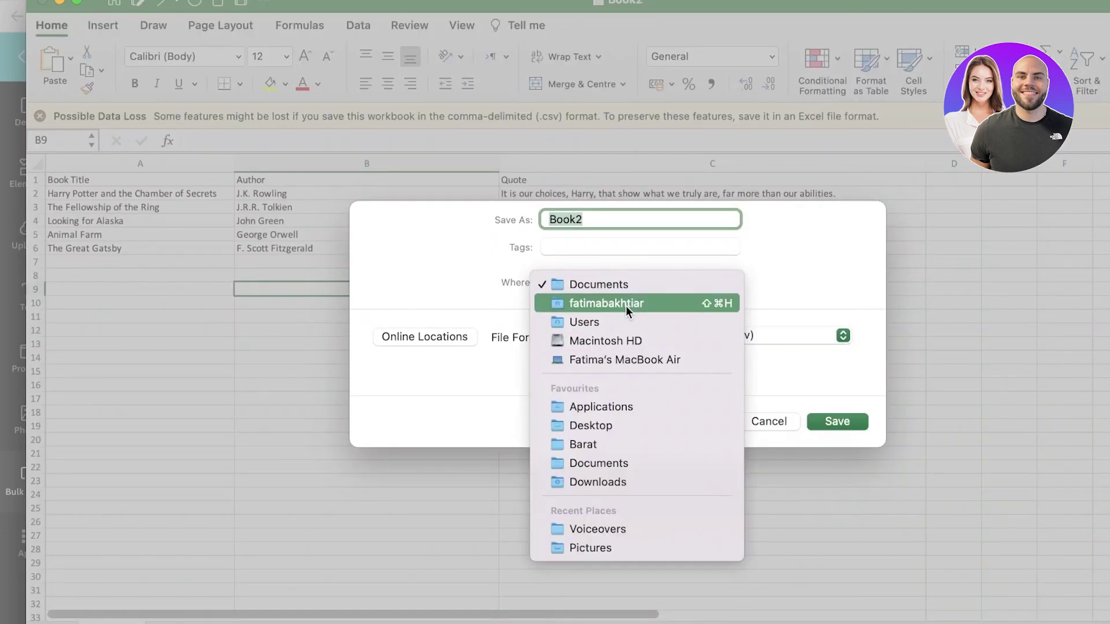
pyautogui.click(630, 428)
pyautogui.click(851, 421)
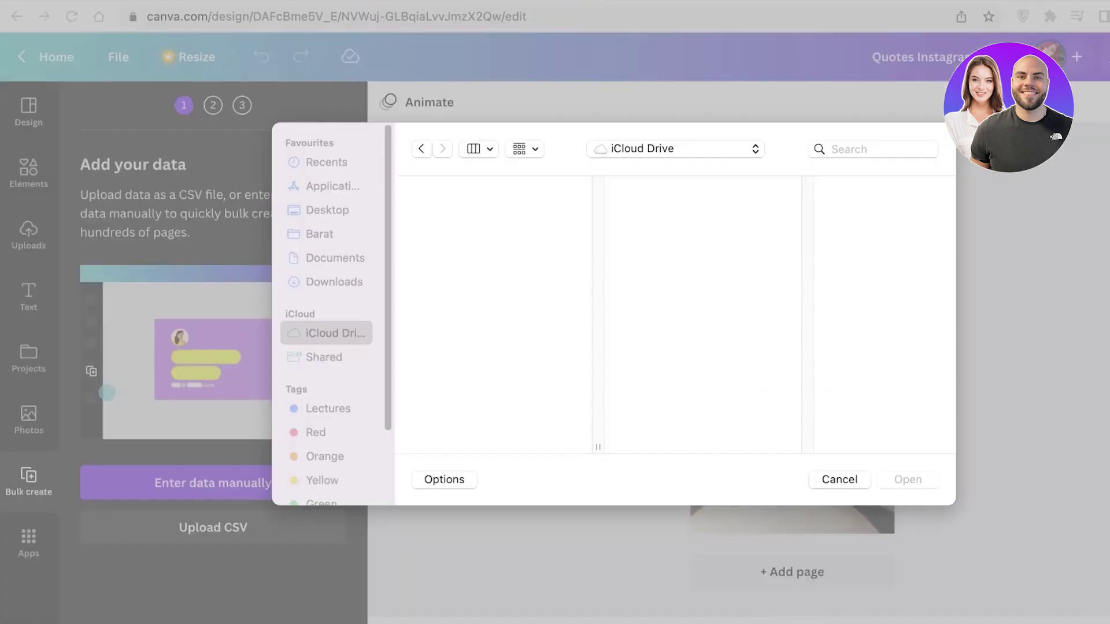
# - Load Book2.csv from the Desktop as the bulk create data
pyautogui.click(835, 480)
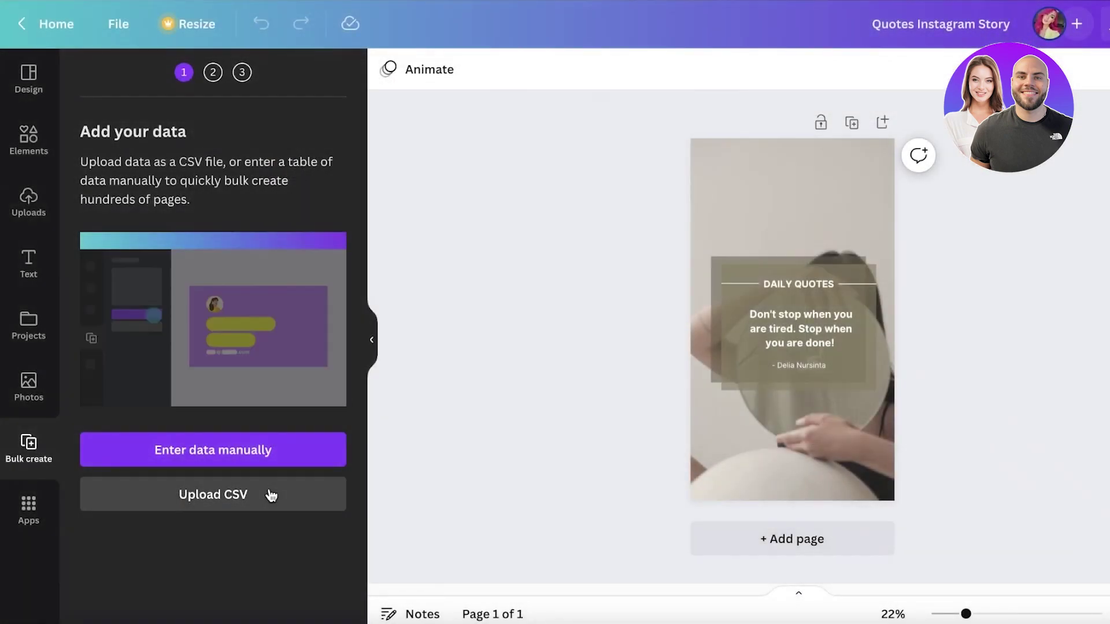
pyautogui.click(268, 527)
pyautogui.click(318, 197)
pyautogui.click(320, 177)
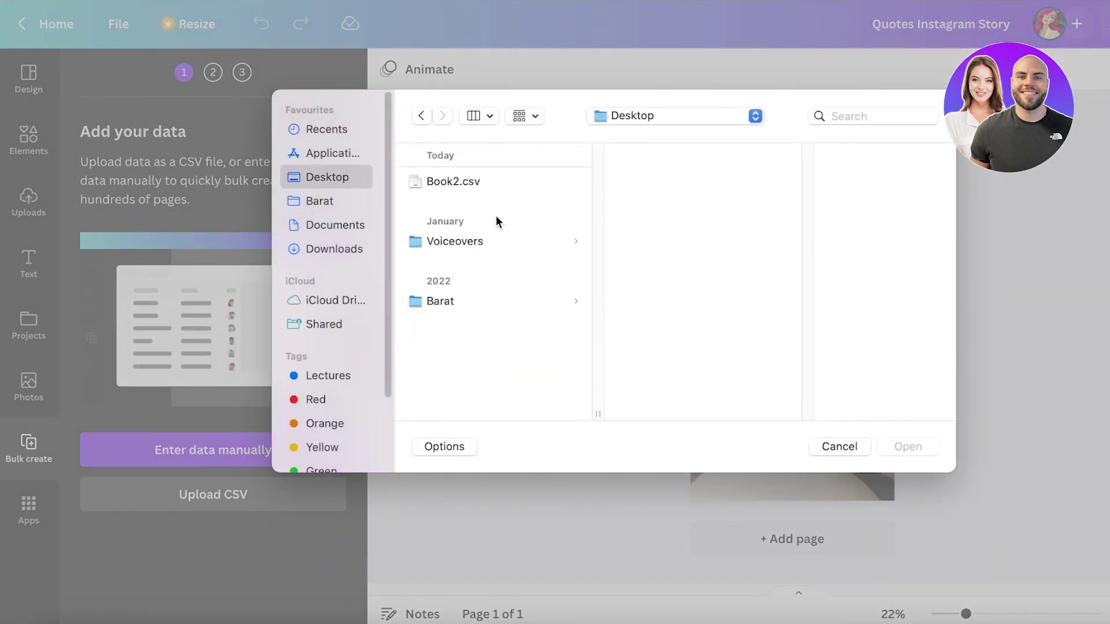
pyautogui.click(509, 182)
pyautogui.click(900, 450)
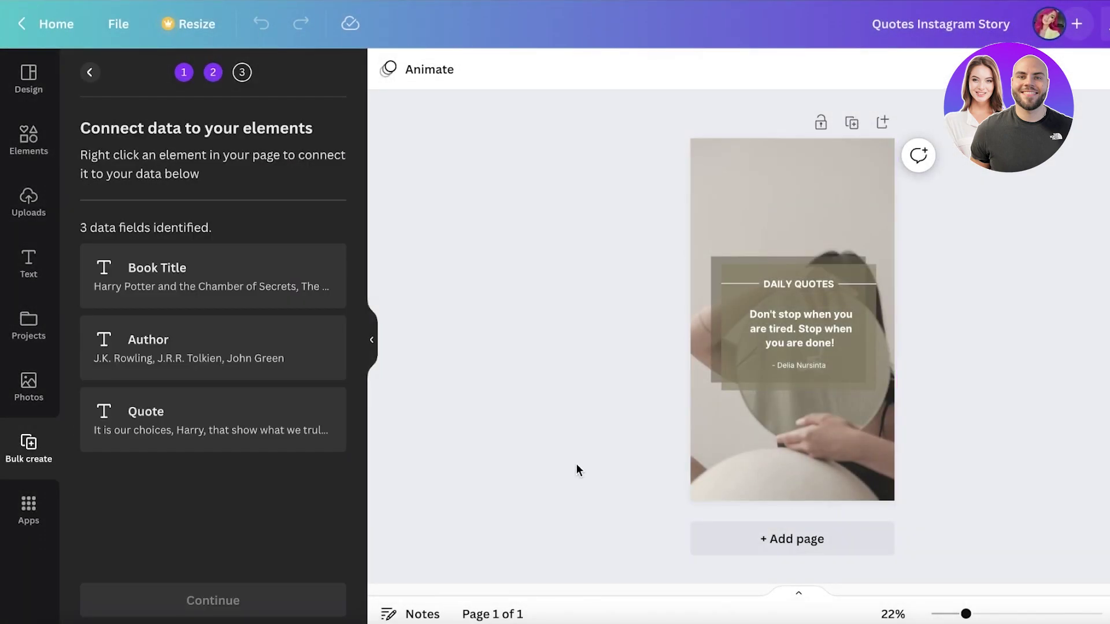
# - Connect the DAILY QUOTES heading to Book Title and the quote text to Quote
pyautogui.click(809, 286)
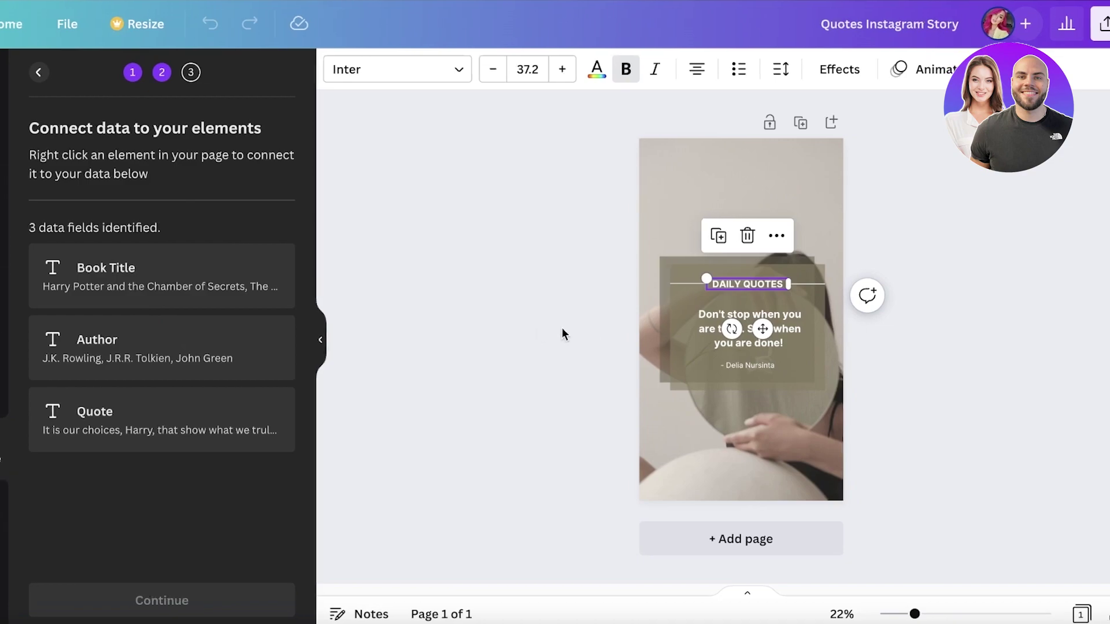
pyautogui.click(830, 236)
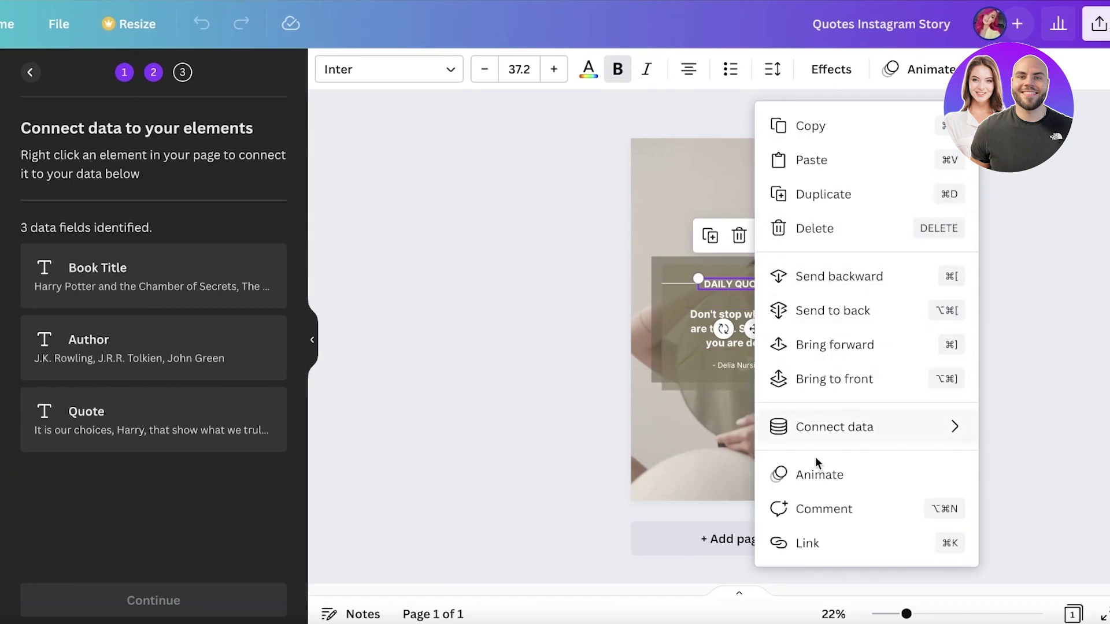
pyautogui.moveTo(803, 445)
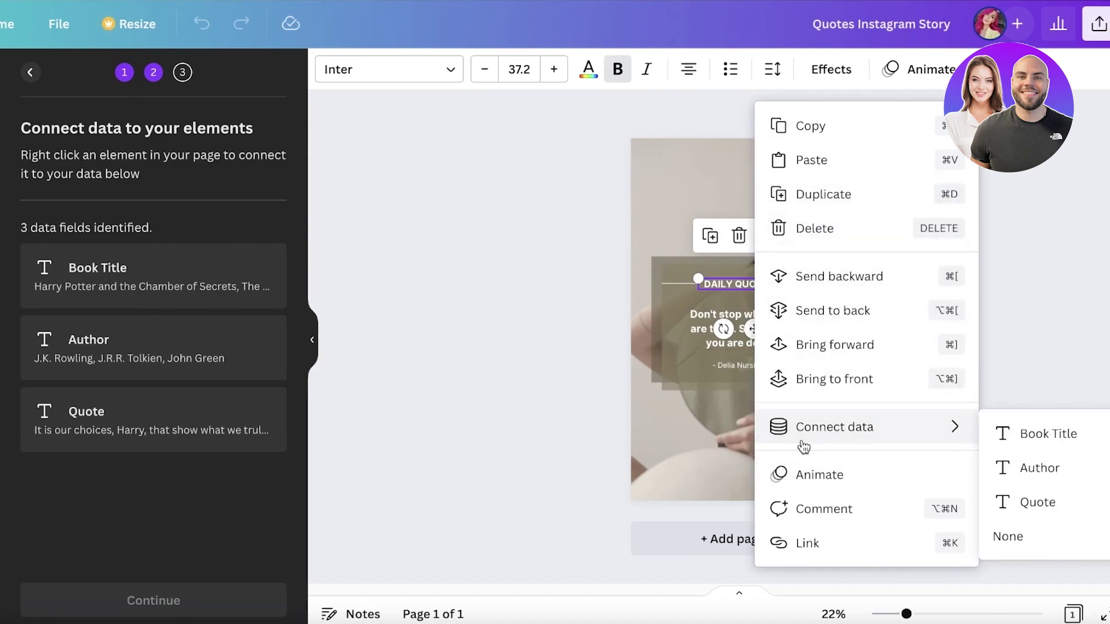
pyautogui.click(1042, 440)
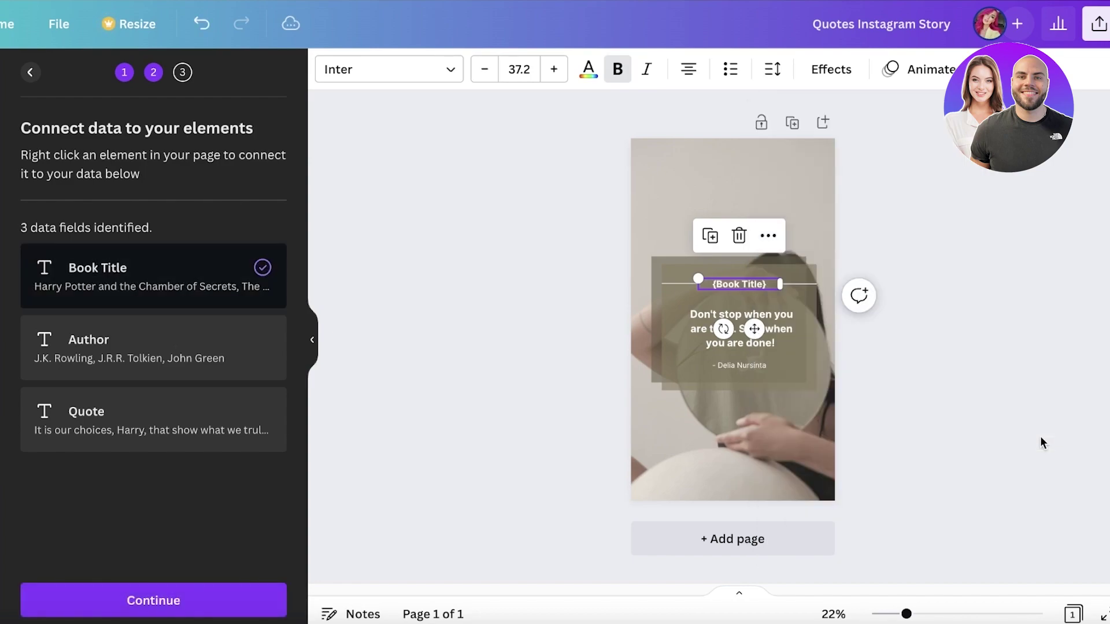
pyautogui.click(773, 329)
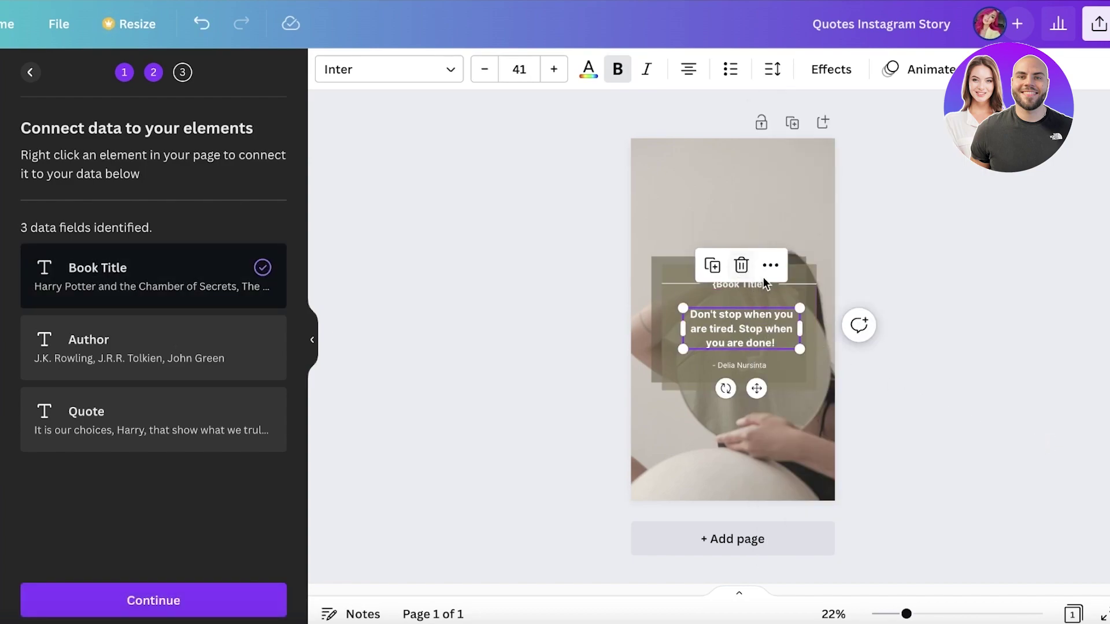
pyautogui.rightClick(762, 328)
pyautogui.moveTo(826, 430)
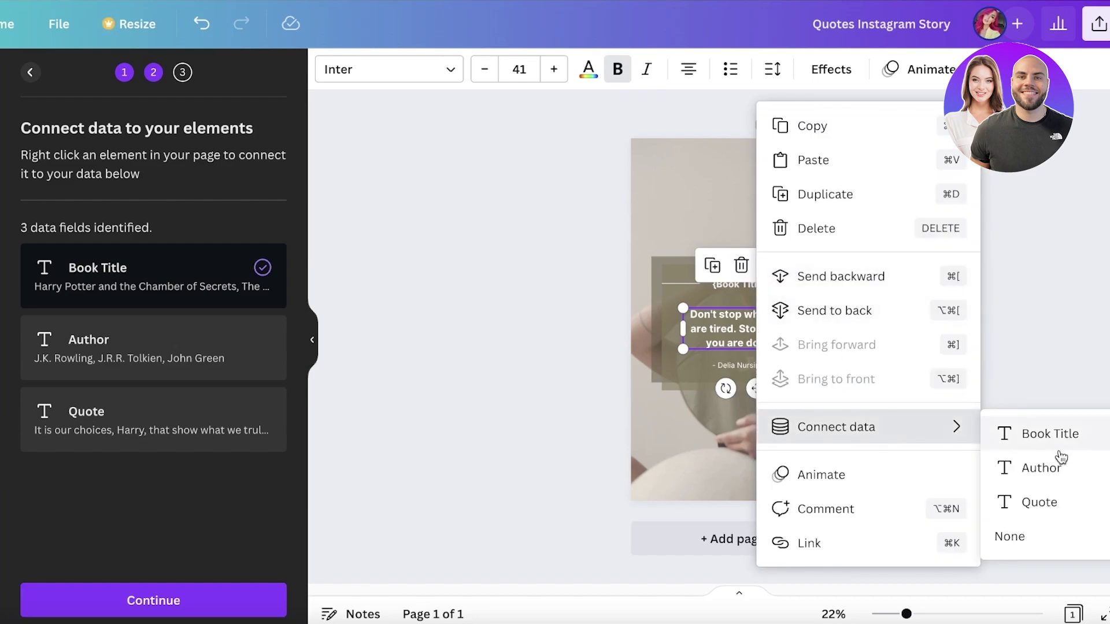
pyautogui.click(1041, 502)
# - Connect the author text to the Author field and continue to page generation
pyautogui.click(759, 373)
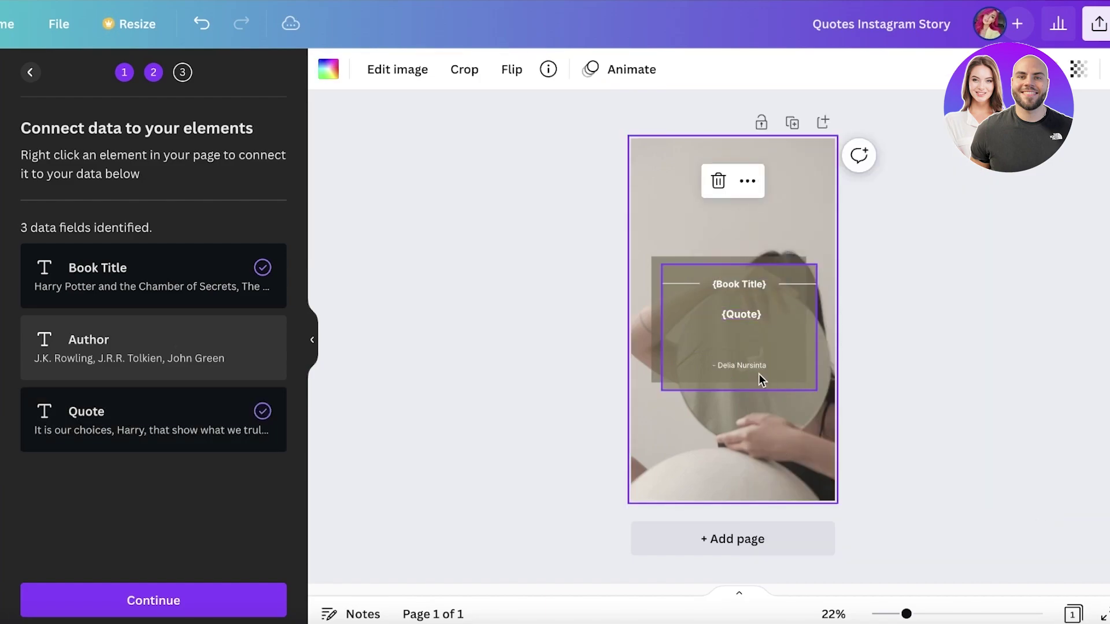
pyautogui.click(742, 366)
pyautogui.rightClick(751, 366)
pyautogui.moveTo(899, 435)
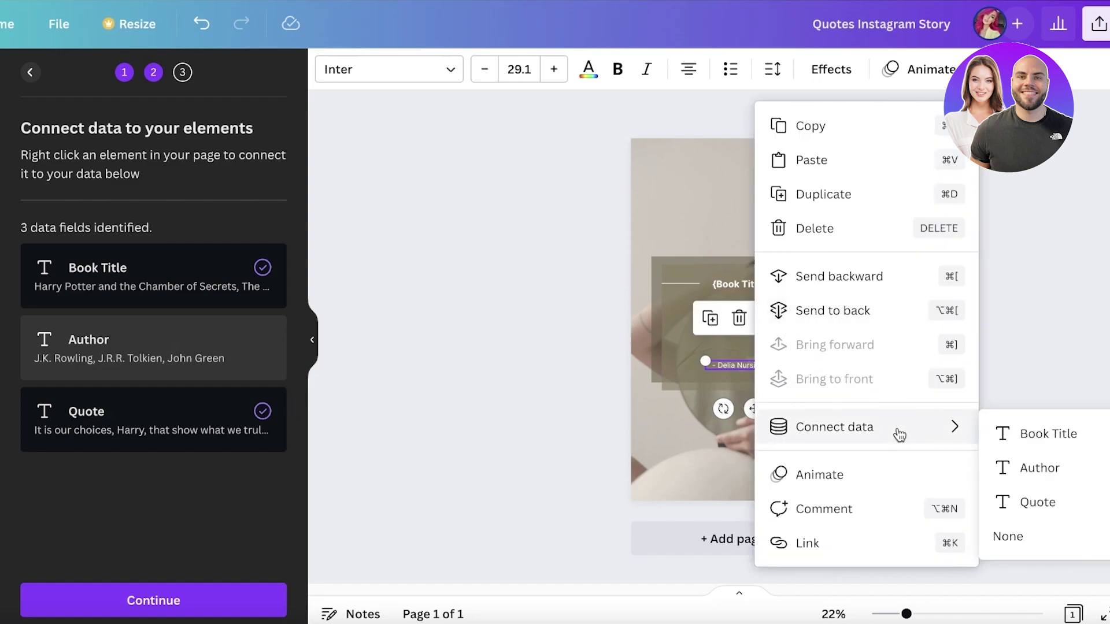
pyautogui.click(1038, 467)
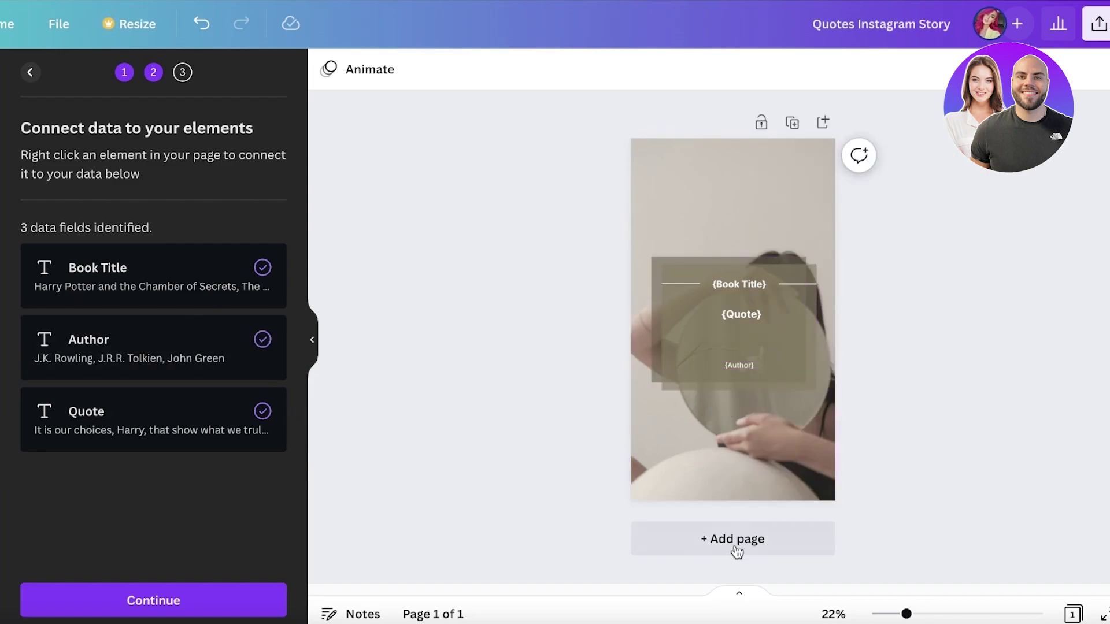
pyautogui.click(200, 596)
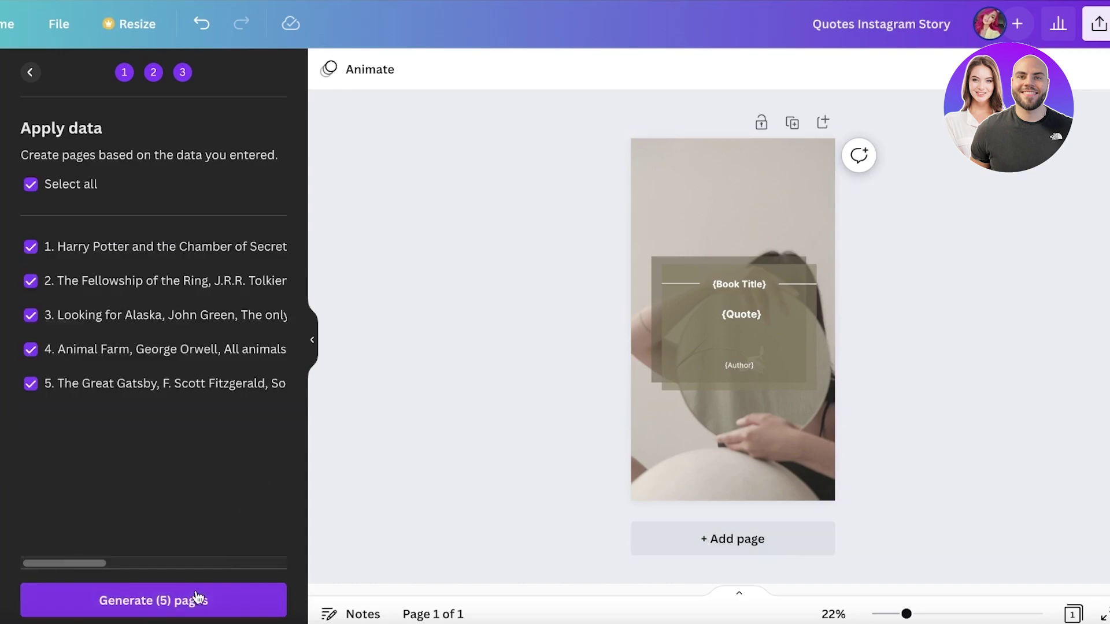
# - Generate the 5-page design, scroll through it, then return to step 1 on the original template
pyautogui.click(197, 596)
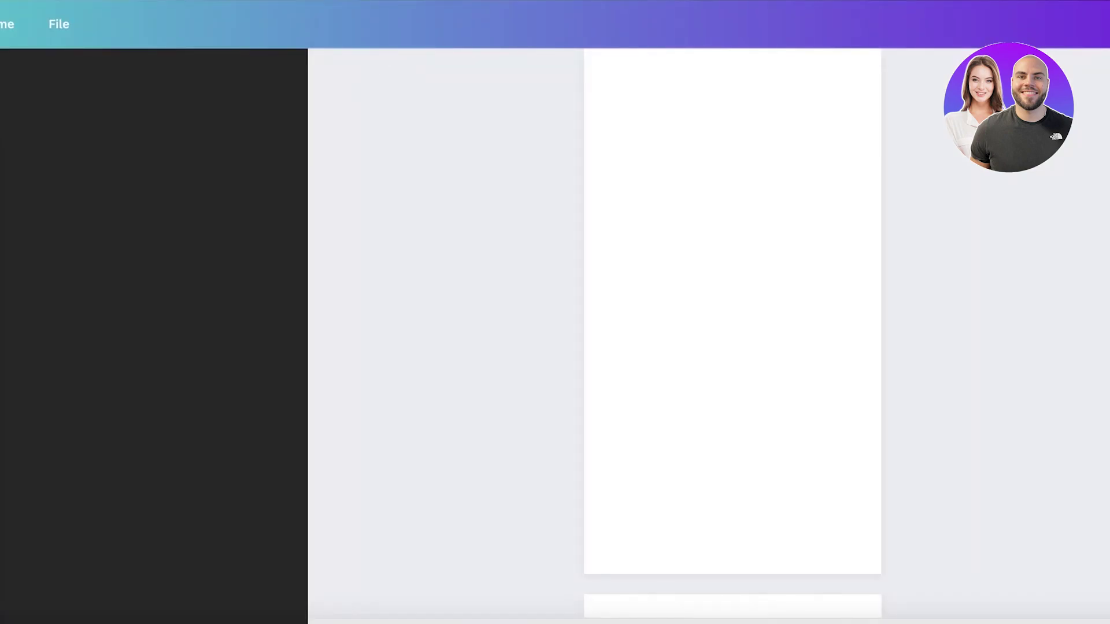
pyautogui.scroll(-20, 797, 247)
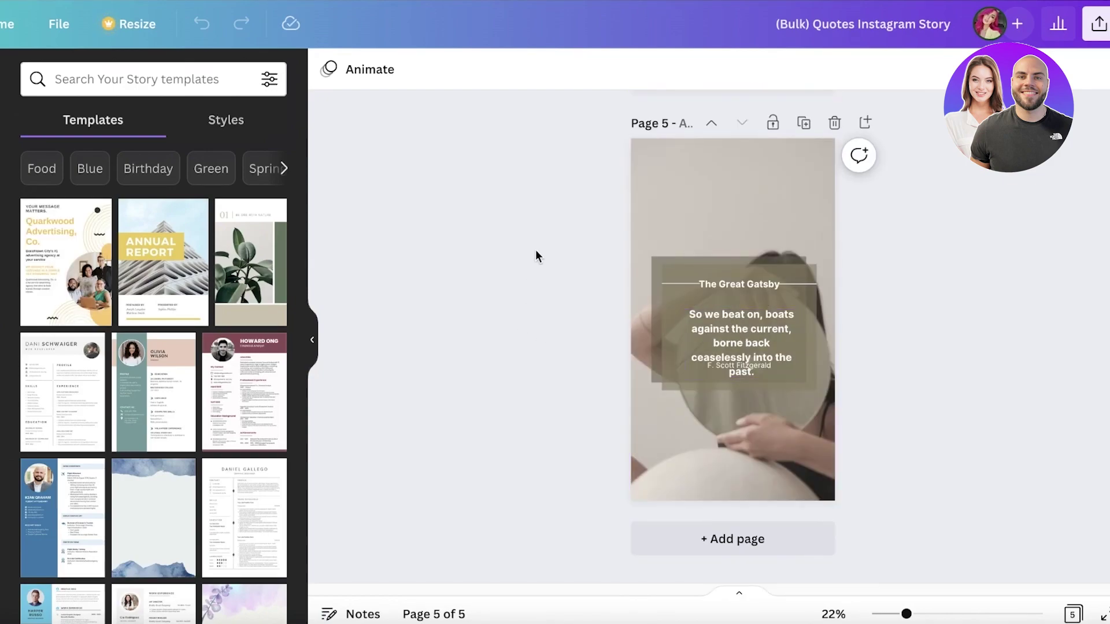
pyautogui.scroll(20, 535, 252)
pyautogui.hotkey('ctrl', 'Tab')
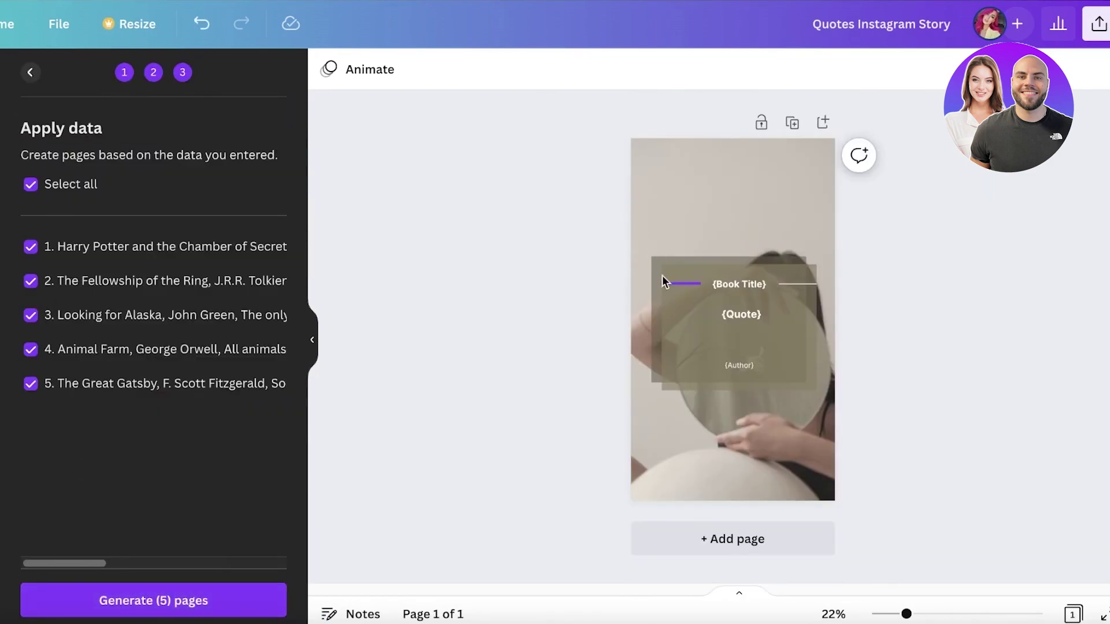
pyautogui.click(40, 75)
# - Lower the {Quote} placeholder's font size from 41 to 30
pyautogui.click(38, 74)
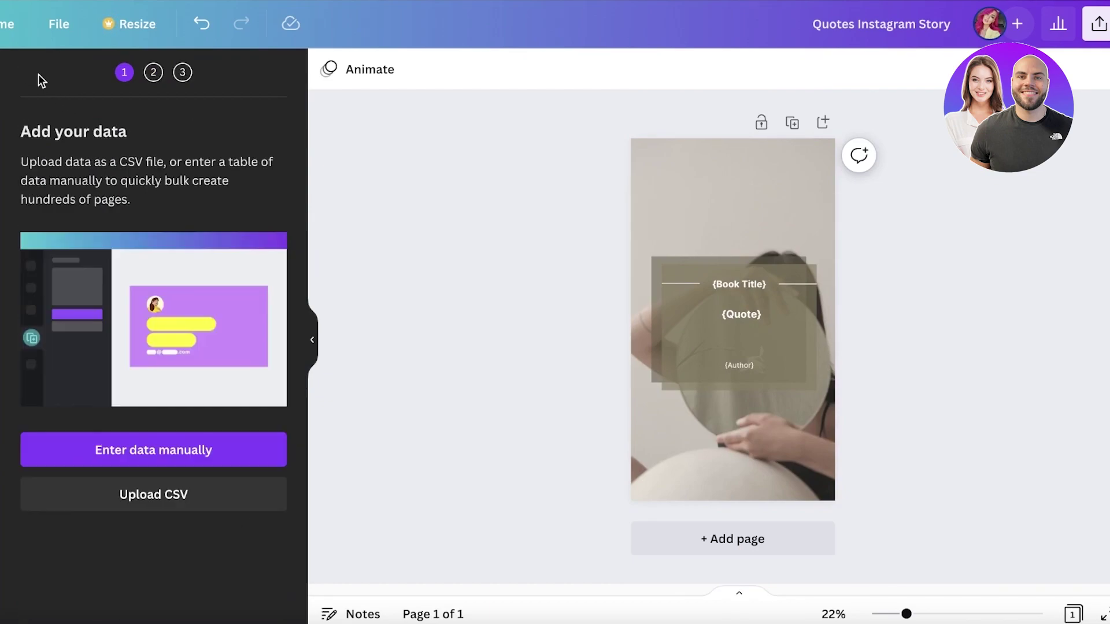
pyautogui.click(732, 316)
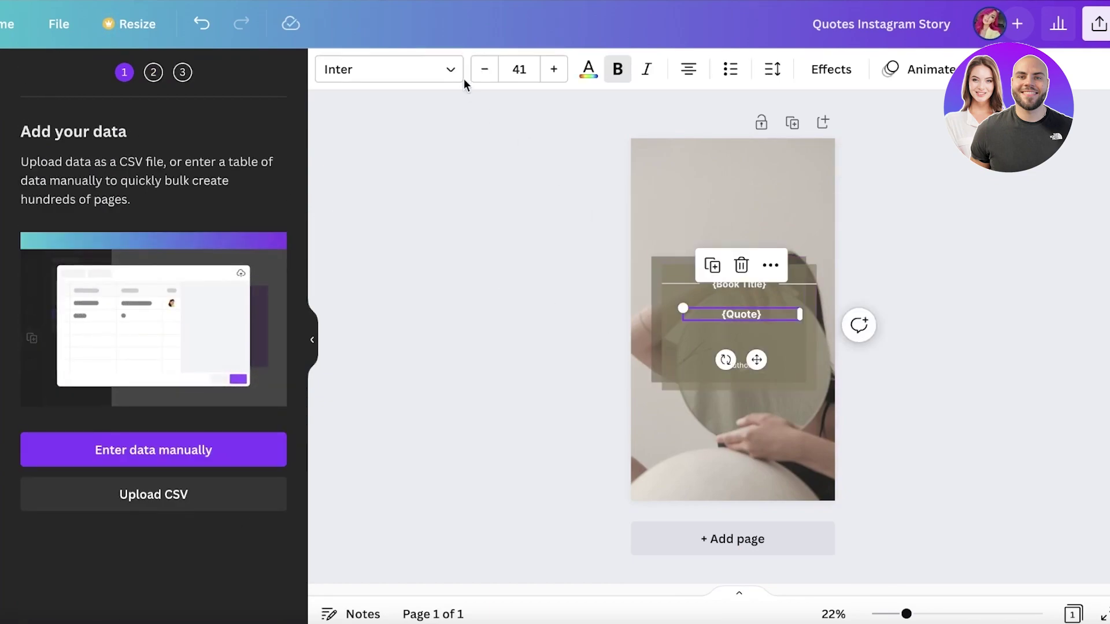
pyautogui.click(502, 64)
pyautogui.click(488, 70)
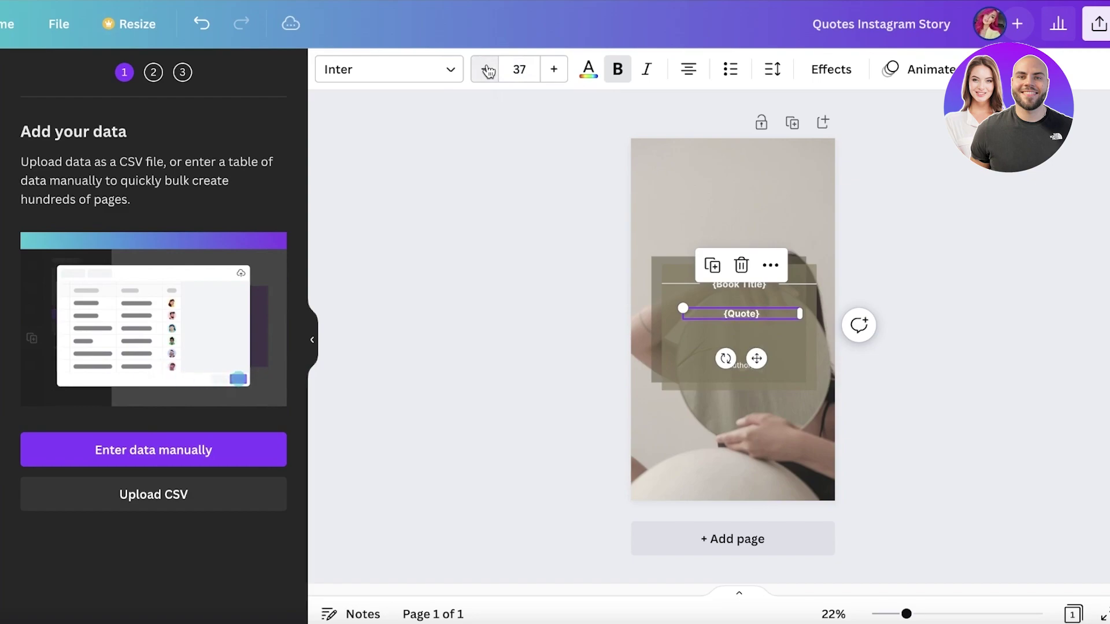
pyautogui.click(487, 69)
pyautogui.click(487, 69)
pyautogui.click(487, 70)
pyautogui.click(487, 69)
pyautogui.click(487, 69)
pyautogui.click(488, 69)
pyautogui.click(488, 70)
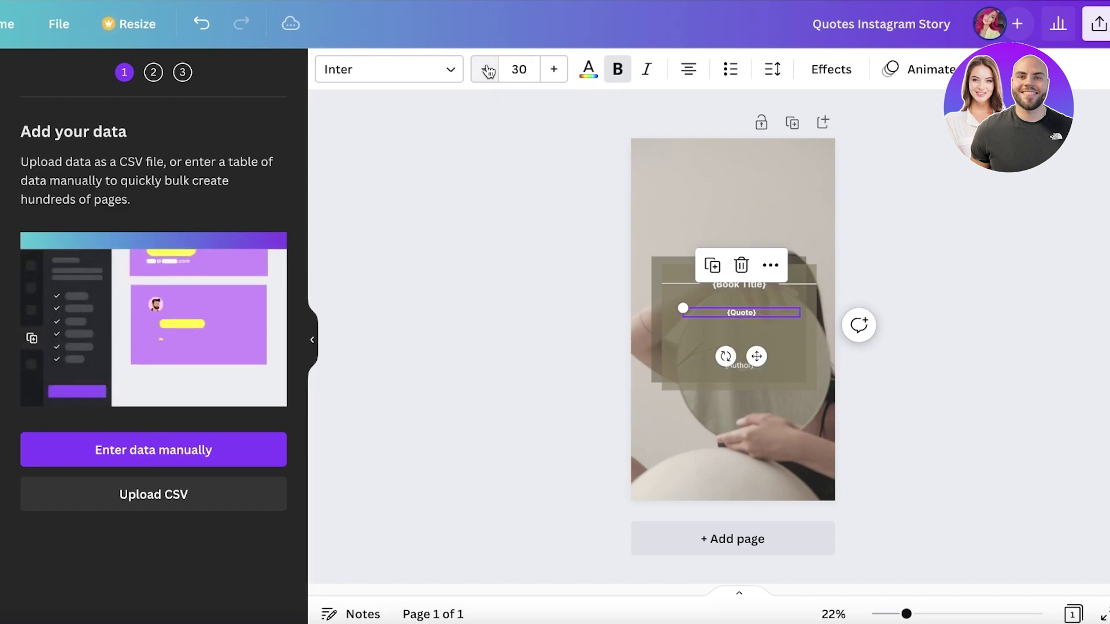
pyautogui.click(851, 500)
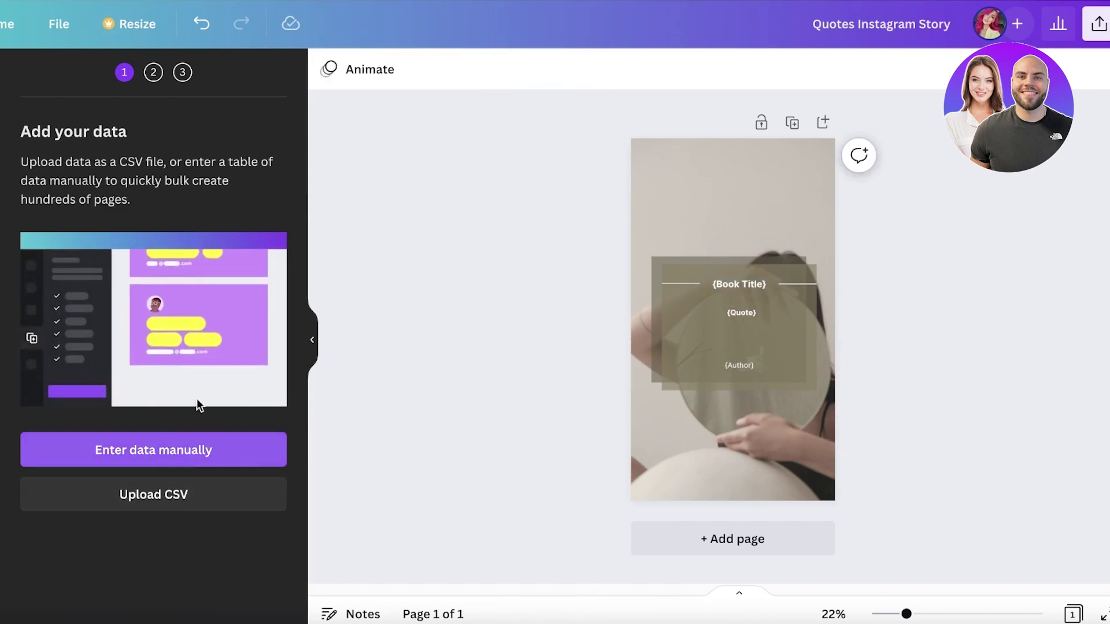
# - Glance at the manual data table and CSV upload, then generate the five pages again
pyautogui.click(179, 445)
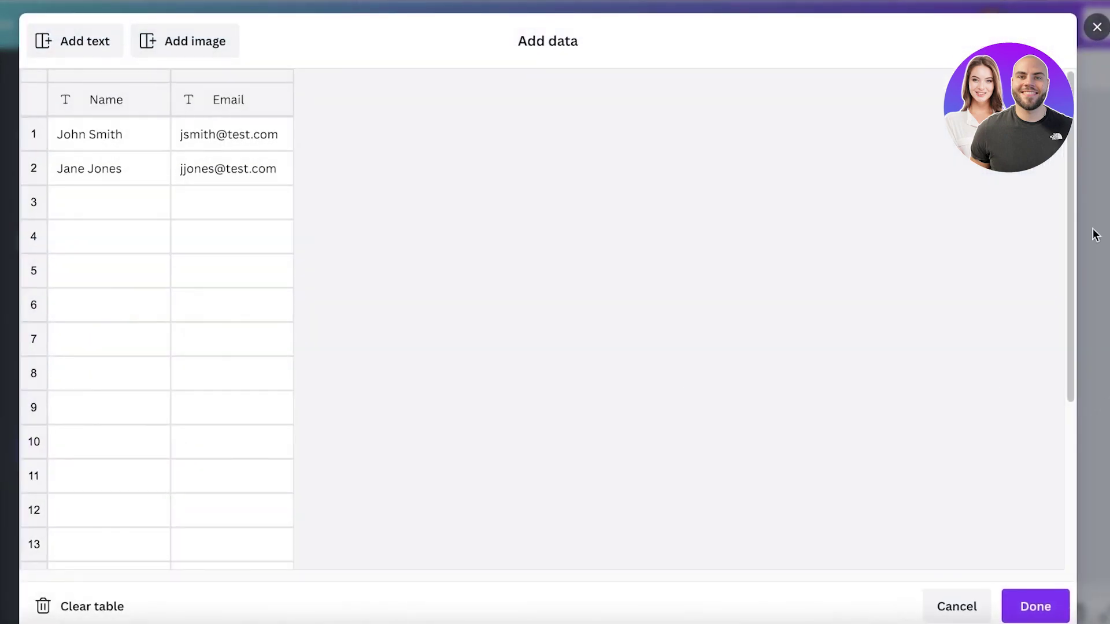
pyautogui.click(1097, 29)
pyautogui.click(152, 496)
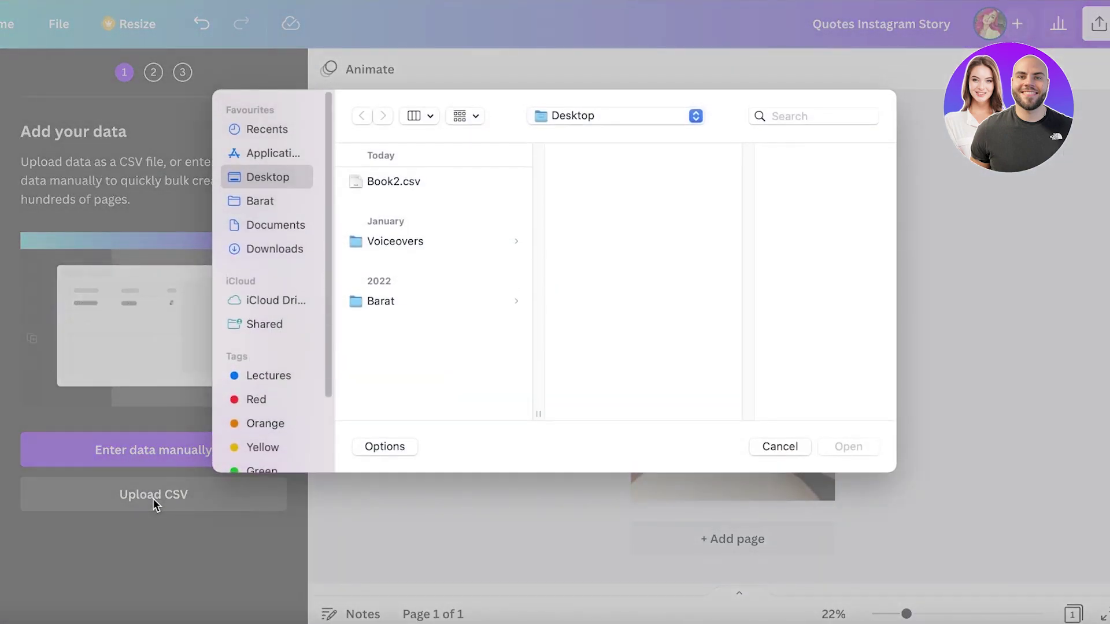
pyautogui.click(808, 448)
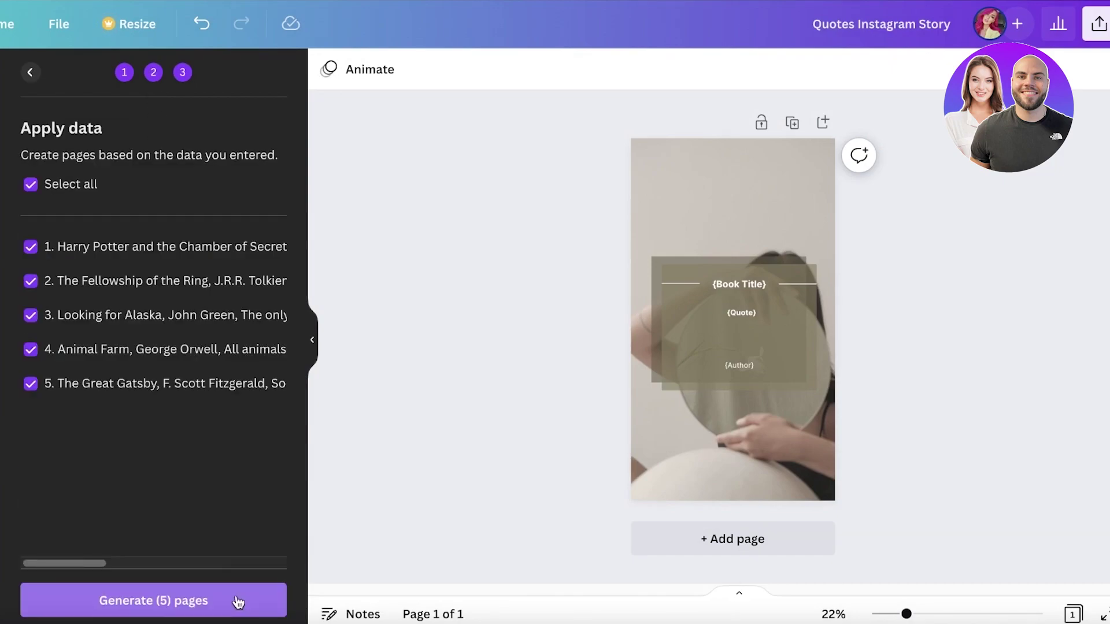
pyautogui.click(237, 603)
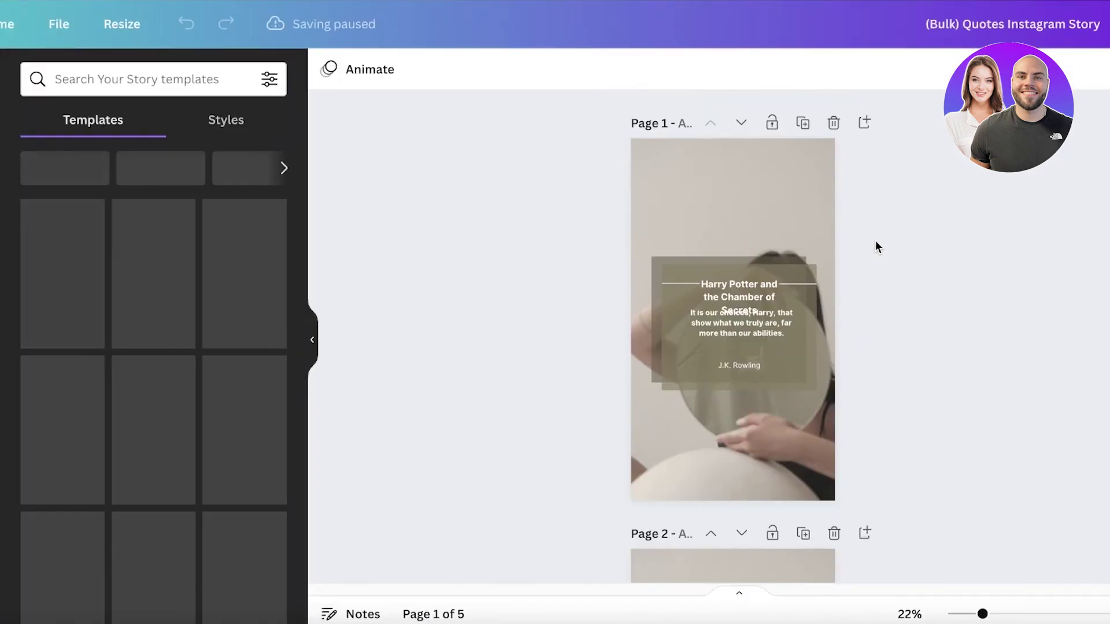
# - Shrink page 1's Harry Potter title to 29.5 so it clears the quote
pyautogui.click(775, 315)
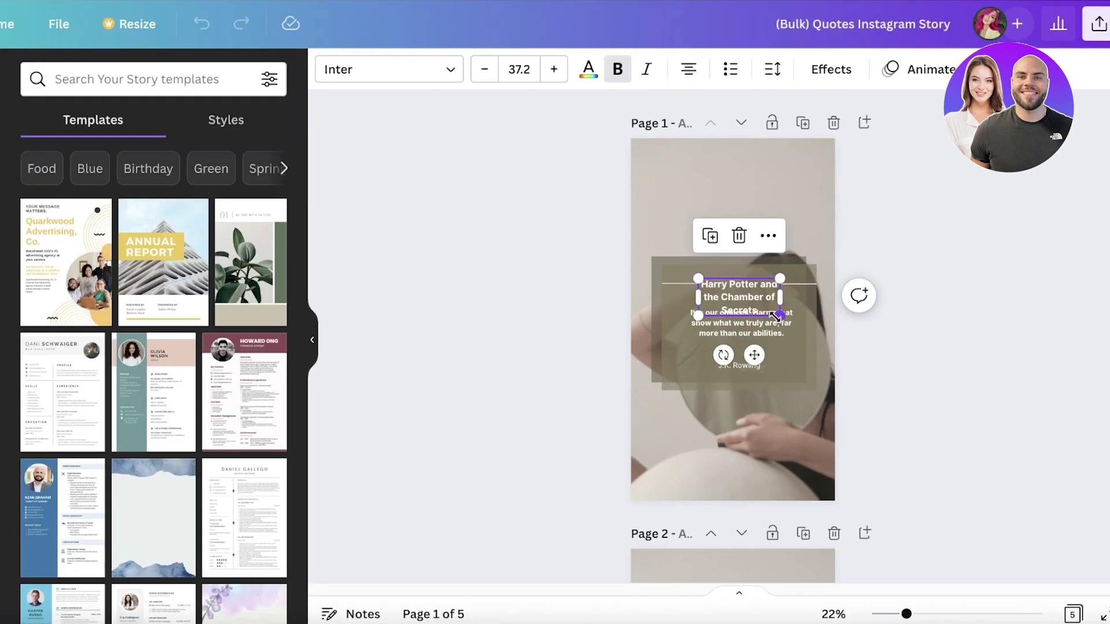
pyautogui.moveTo(786, 324); pyautogui.dragTo(766, 311)
pyautogui.click(847, 289)
pyautogui.click(738, 292)
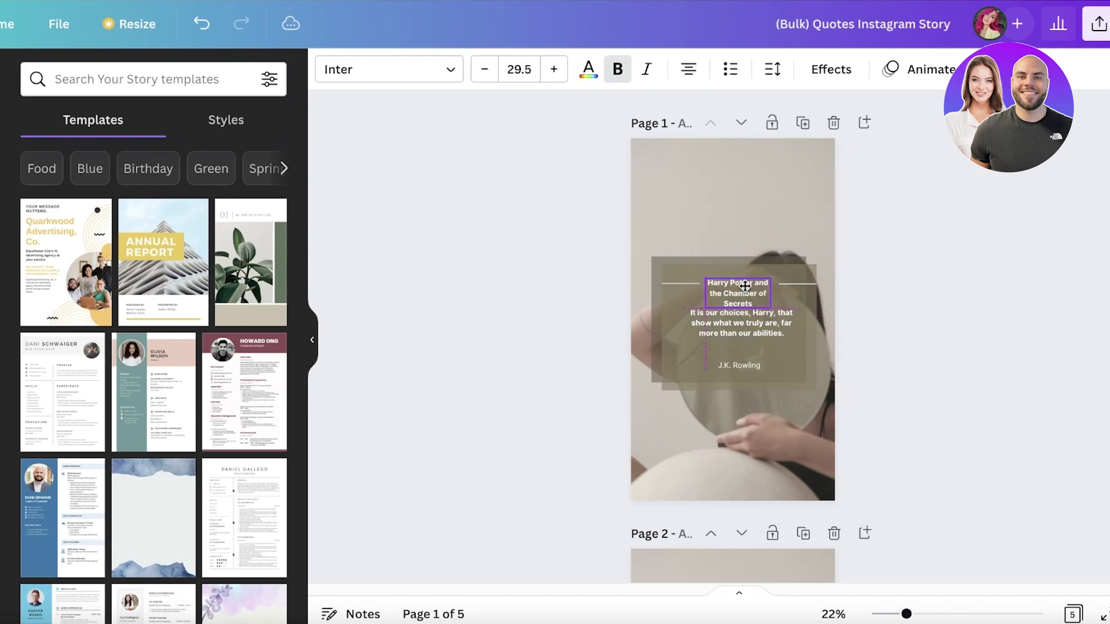
pyautogui.click(1034, 235)
# - Scroll through the five generated quote pages to check them
pyautogui.scroll(-3, 1032, 236)
pyautogui.scroll(-15, 1032, 236)
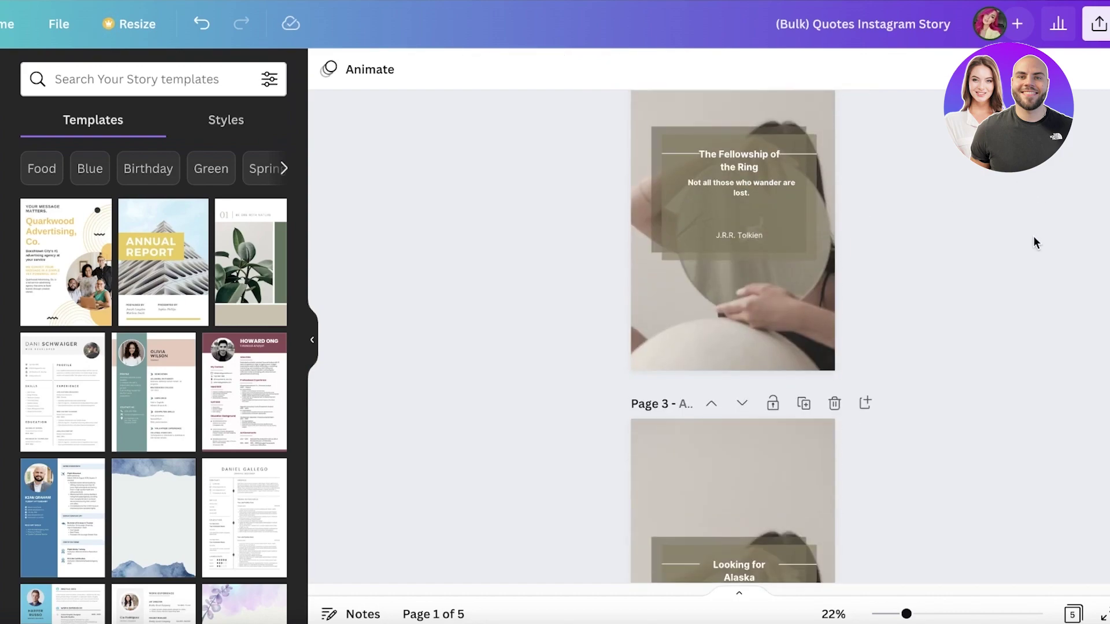
pyautogui.scroll(-8, 1033, 236)
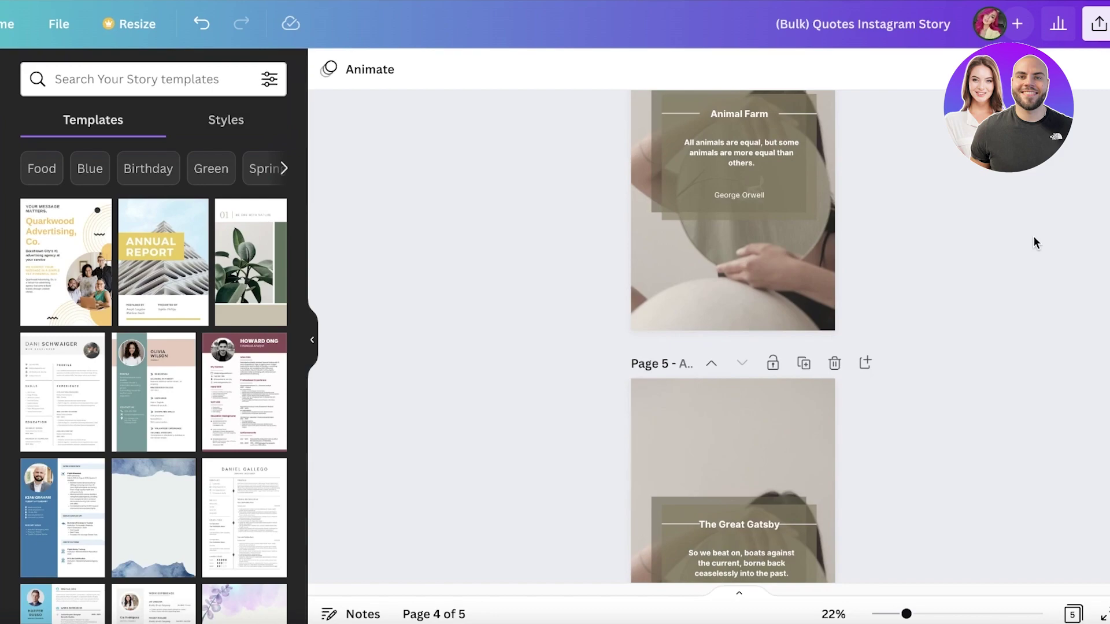
pyautogui.scroll(15, 1032, 241)
pyautogui.scroll(2, 1032, 242)
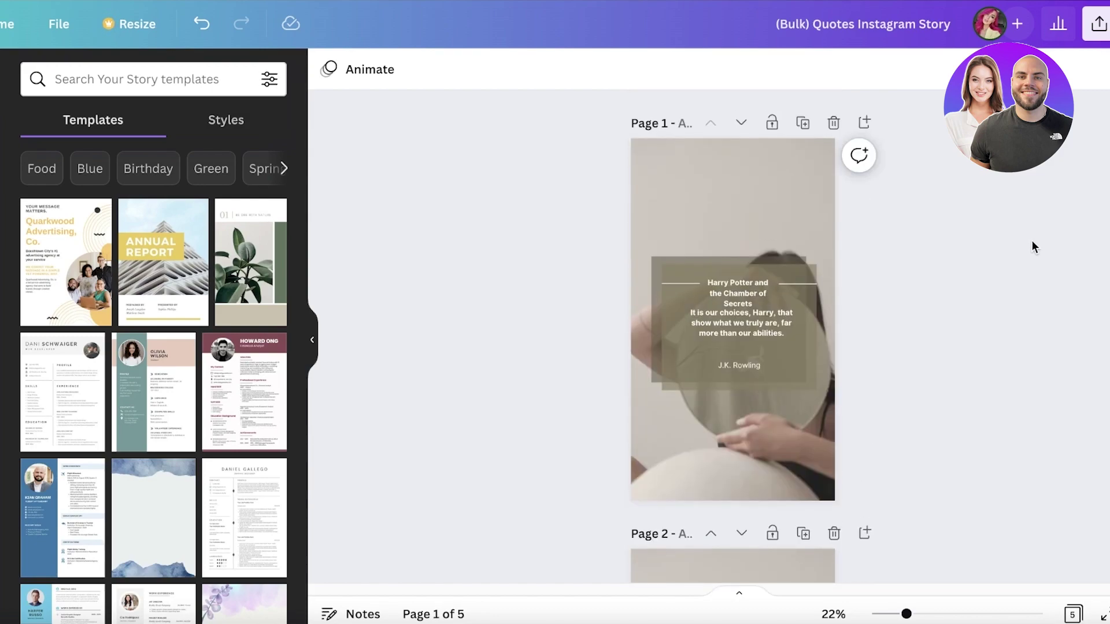